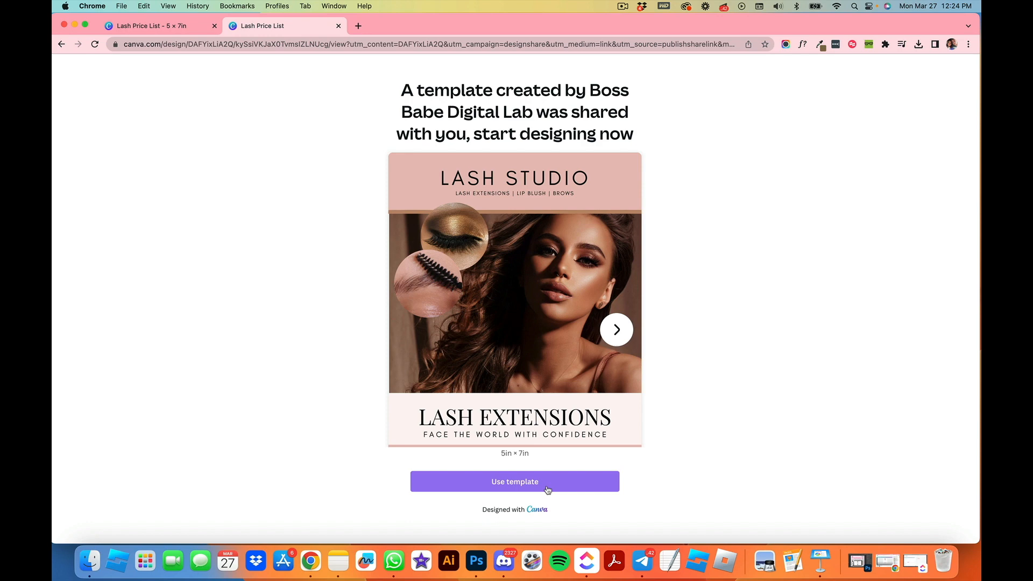
Step: Open the shared Lash Price List template as an editable copy
click(514, 484)
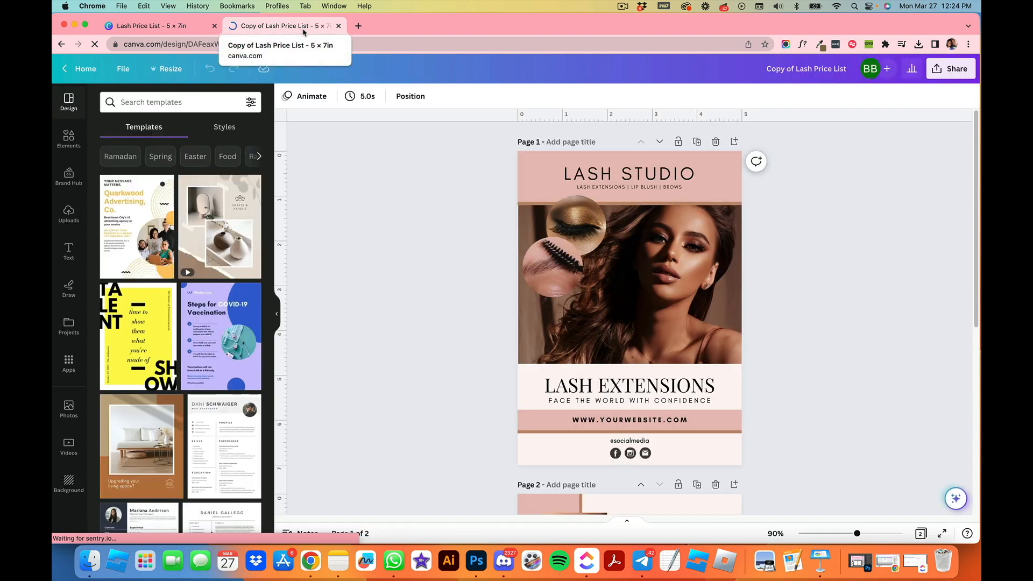
scroll(882, 215, down, 6)
scroll(873, 216, up, 6)
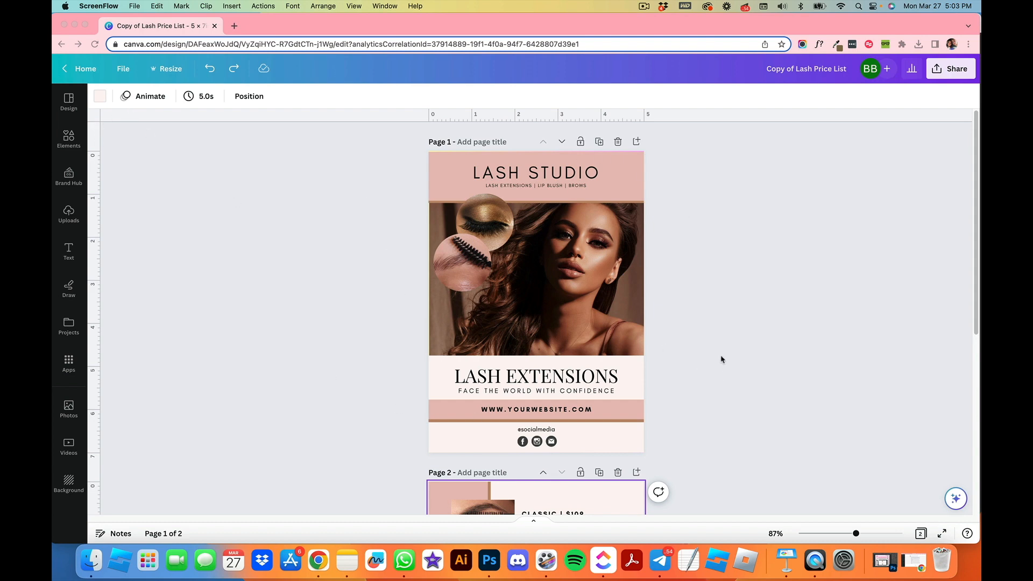
Step: Try to resize the design to a custom 8 × 10 in size
click(179, 74)
click(179, 73)
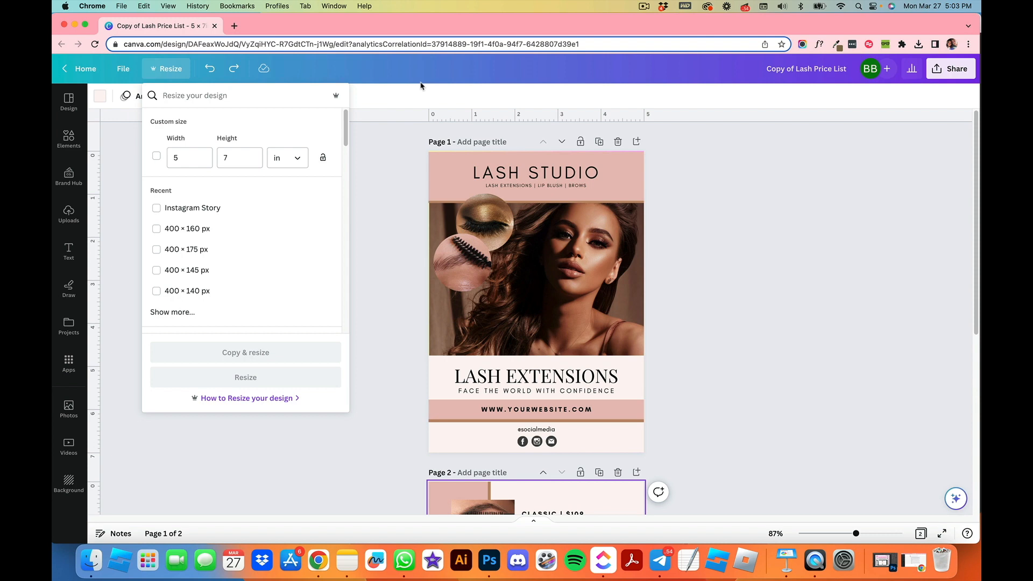
click(182, 159)
key(BackSpace)
text(8)
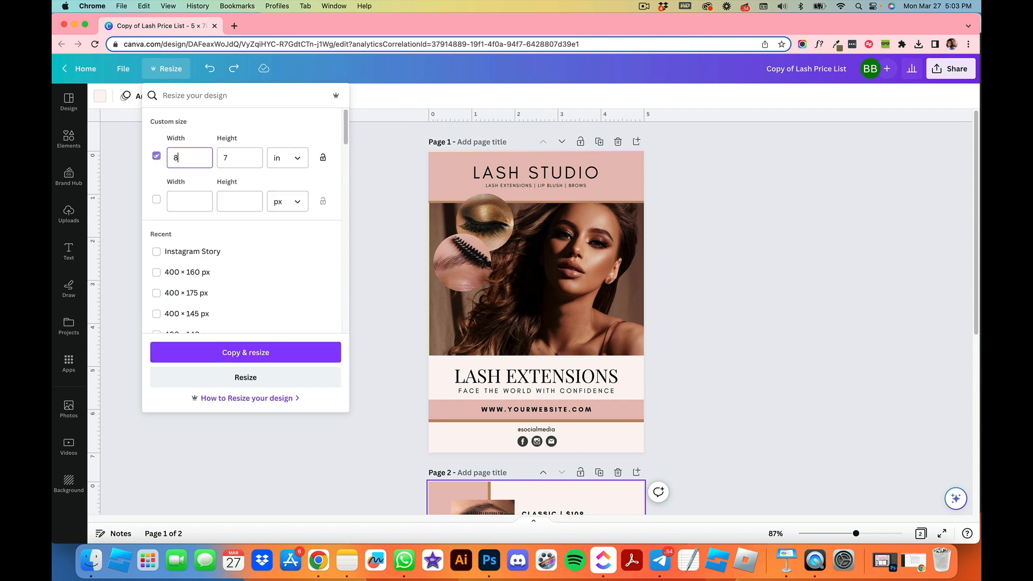
key(Tab)
text(10)
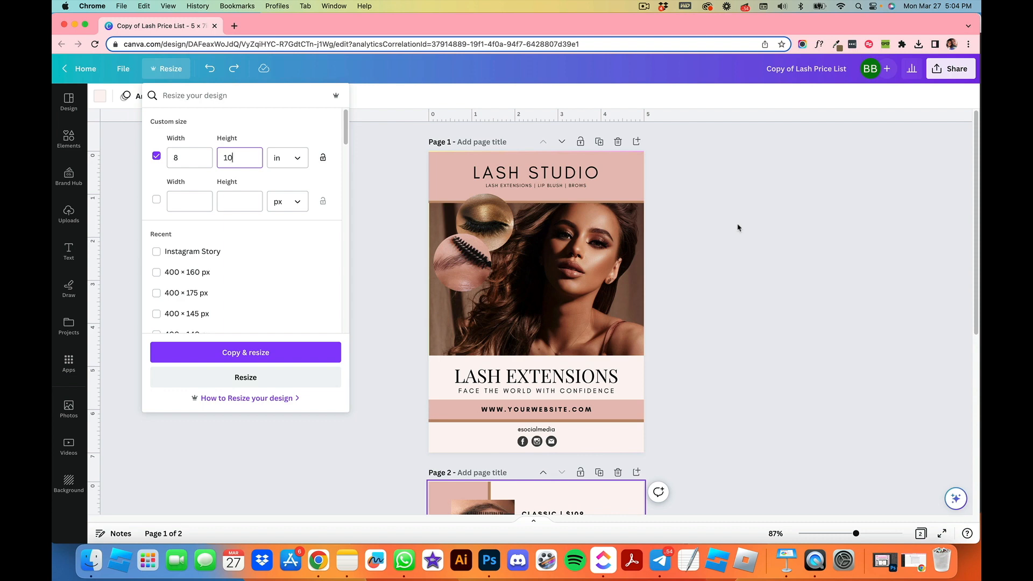
click(155, 157)
click(155, 159)
click(122, 170)
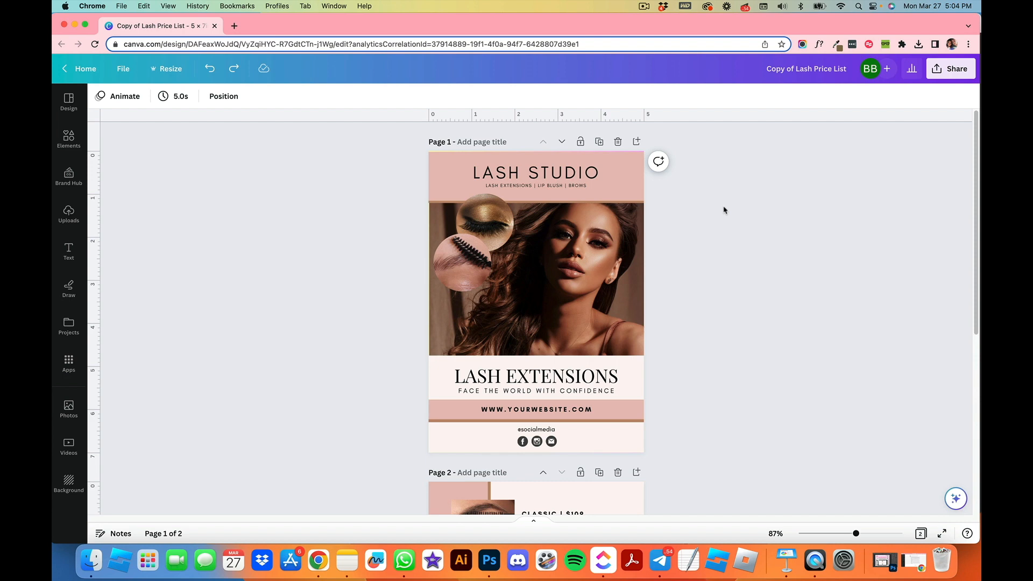
Step: Create a new custom-size design of 8 × 10 in
click(119, 70)
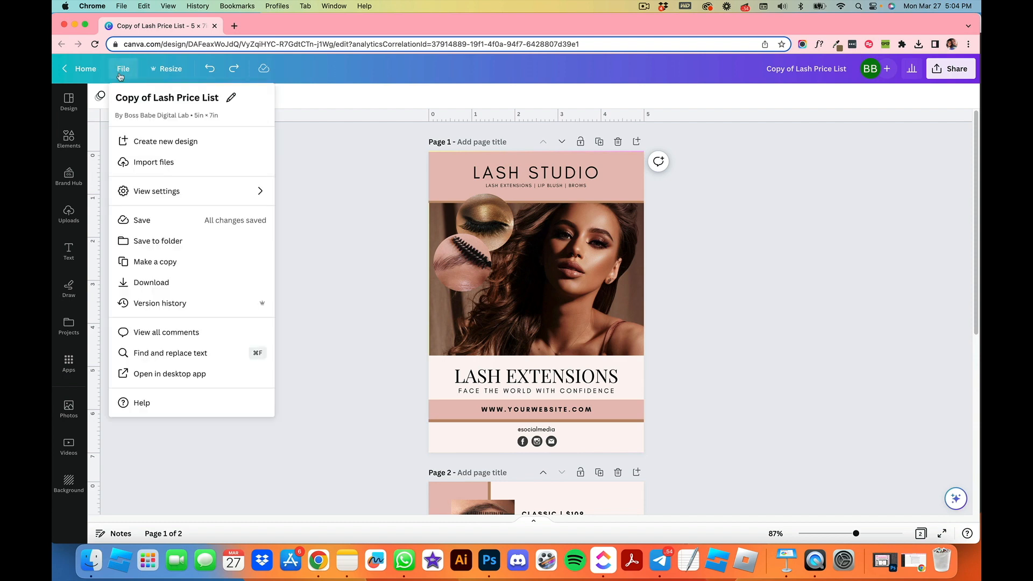
click(151, 141)
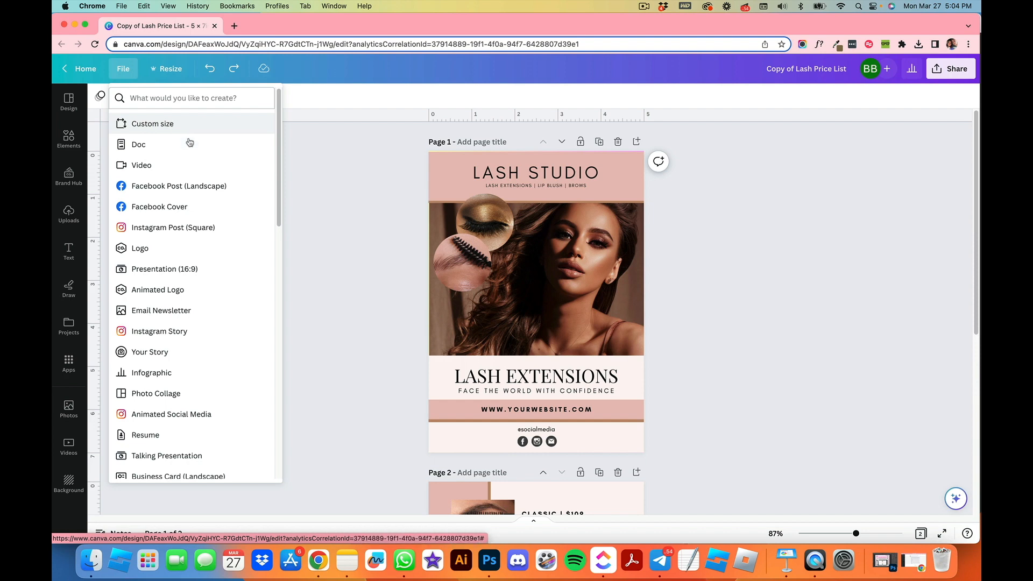
scroll(227, 304, down, 10)
scroll(227, 304, up, 10)
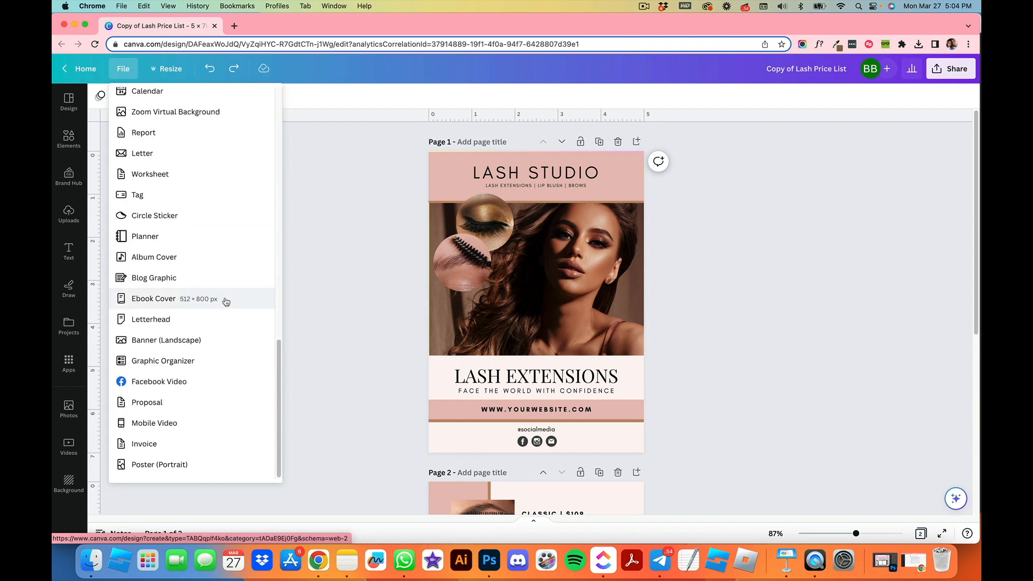
click(170, 131)
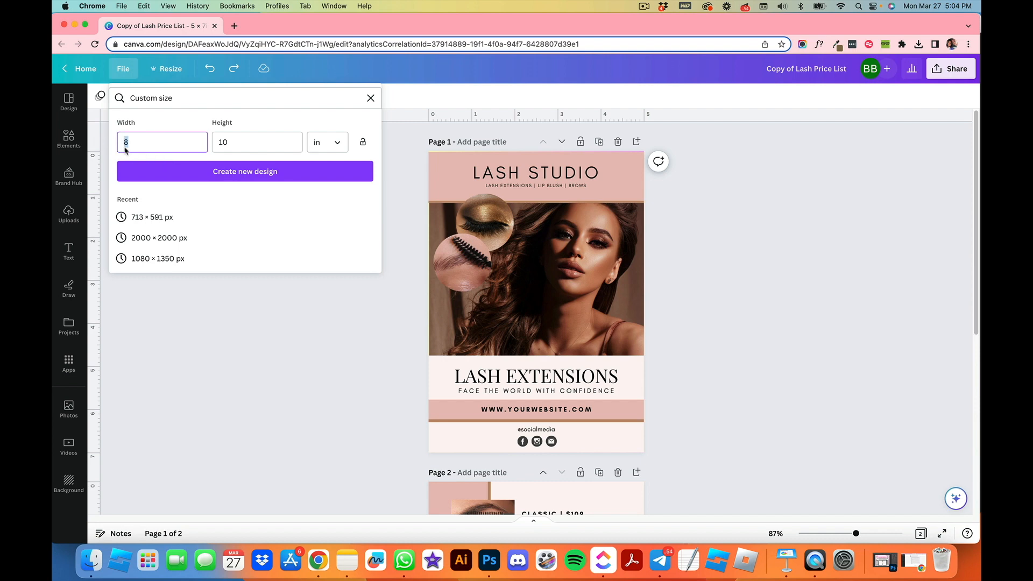
key(Tab)
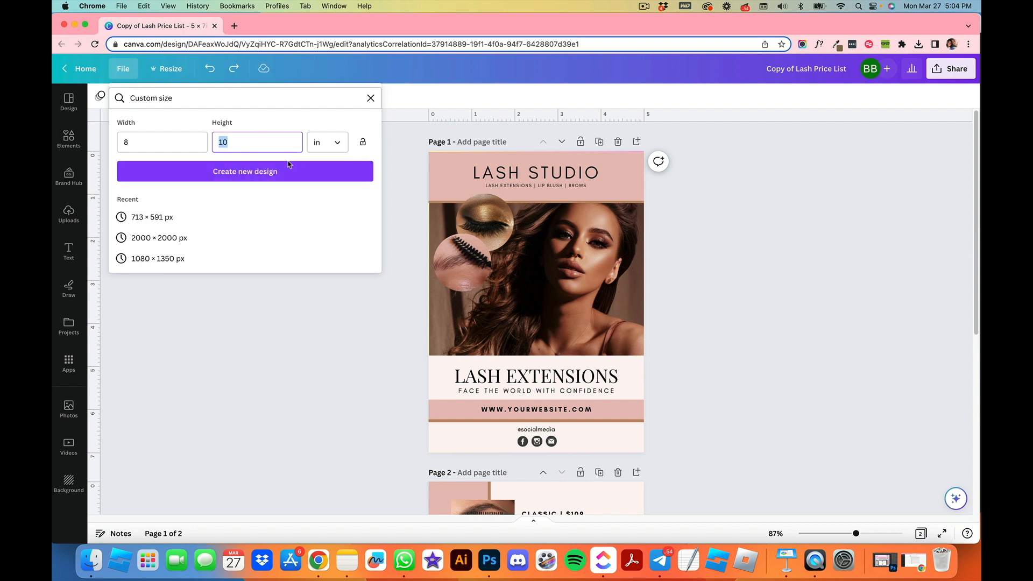
click(265, 171)
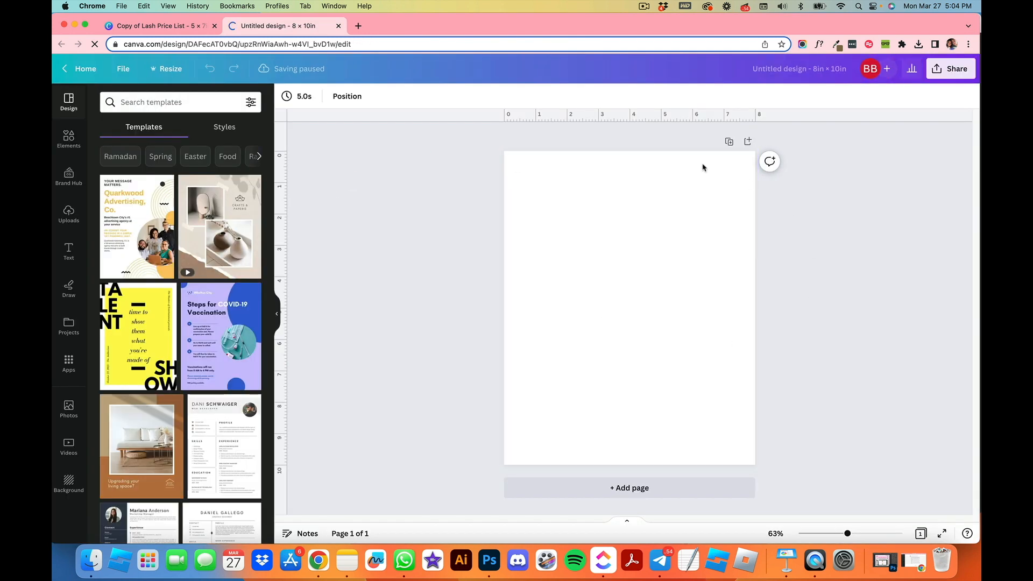
Step: Copy all elements of the template's first page into the new 8 × 10 design
click(138, 33)
click(672, 484)
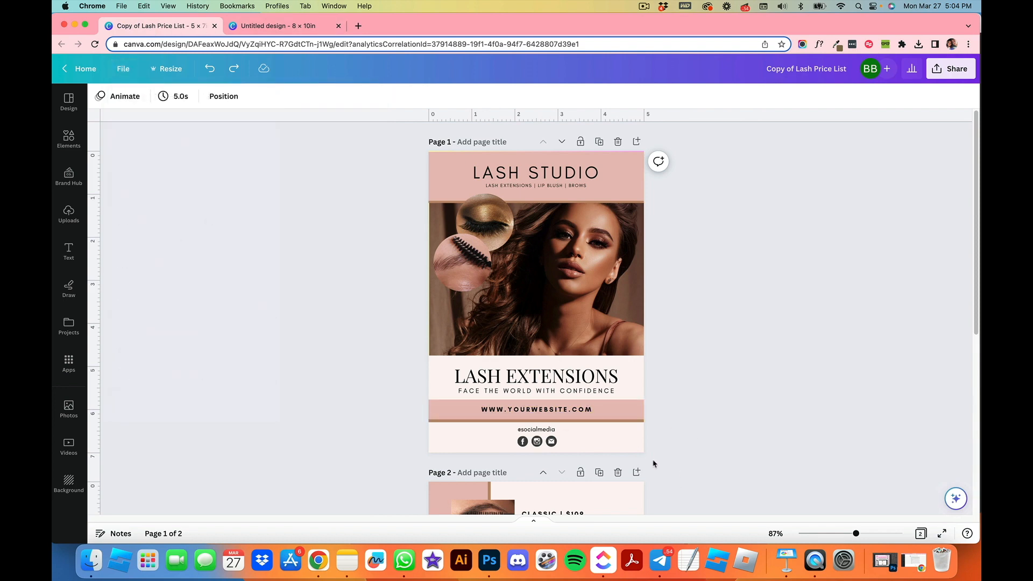
drag(653, 461, 414, 141)
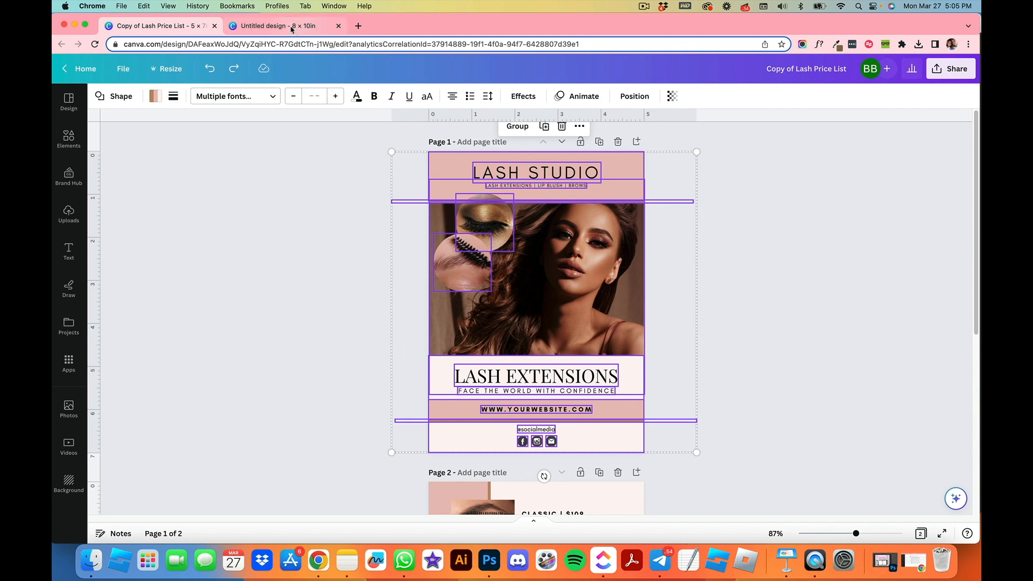
click(122, 5)
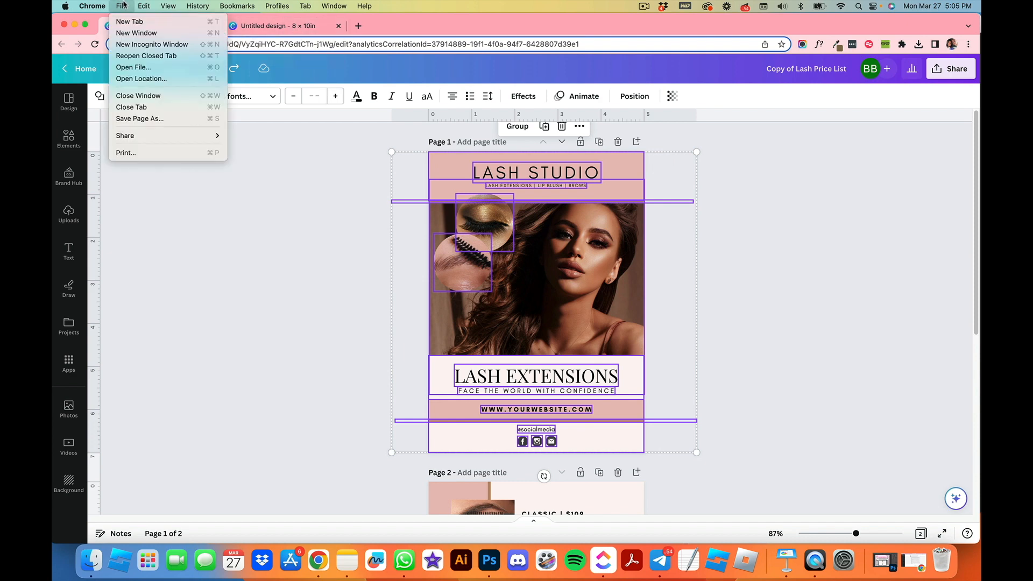
mouse_move(142, 5)
click(142, 5)
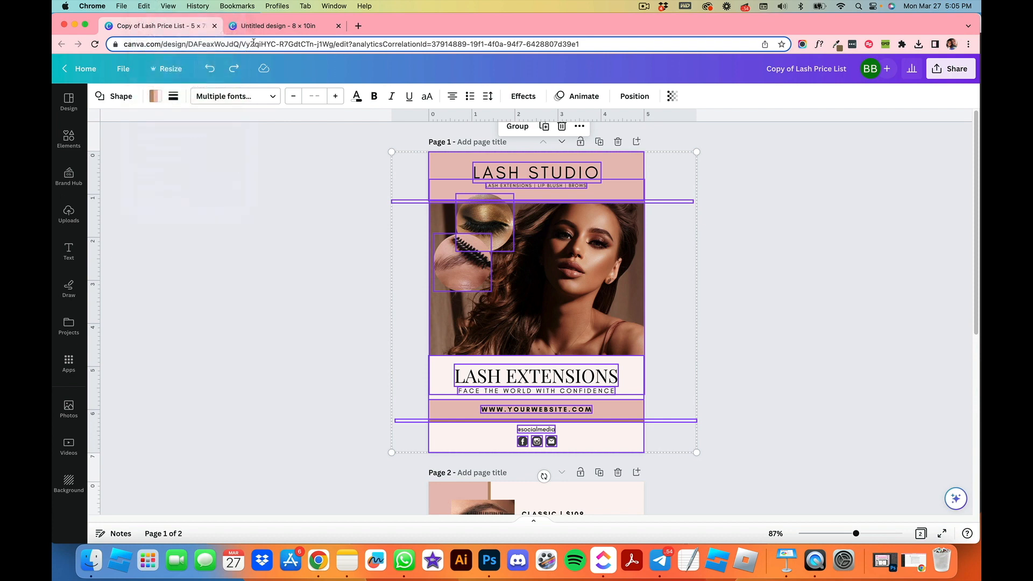
click(277, 26)
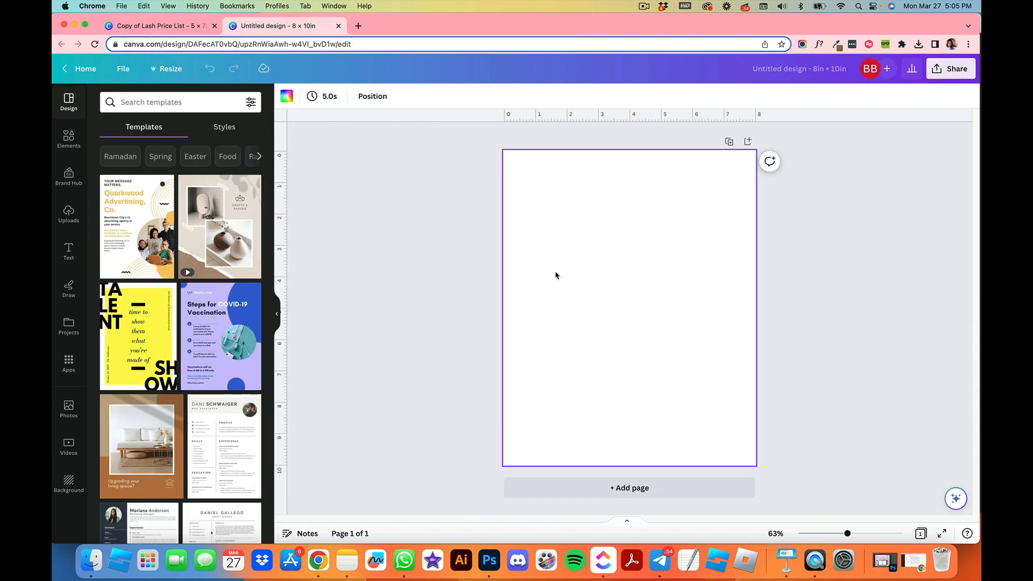
key(super+v)
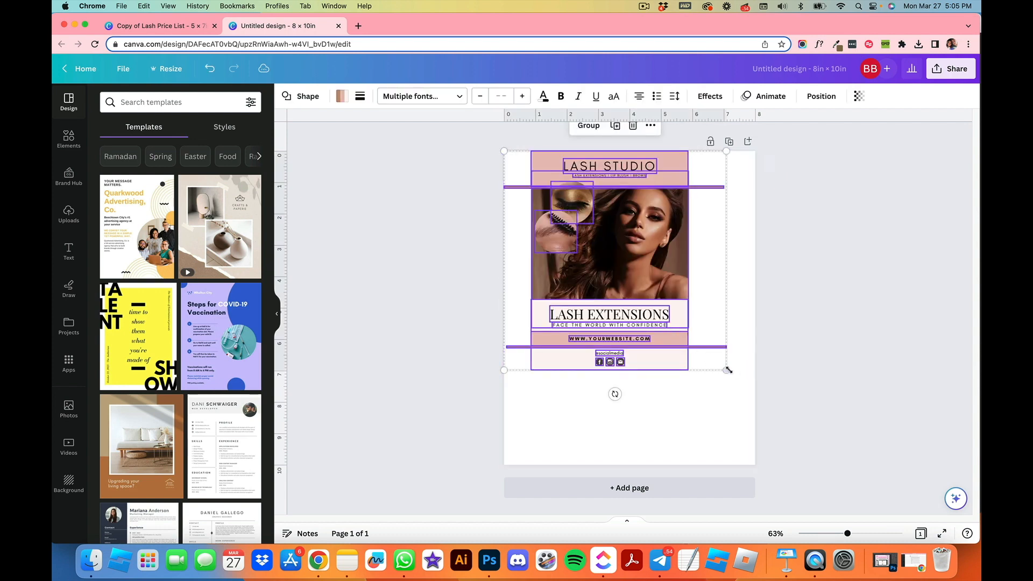
Step: Scale up the pasted group so it fills the page height and position it on the page
drag(728, 371, 786, 473)
mouse_move(504, 452)
mouse_down()
mouse_move(487, 458)
mouse_move(494, 458)
mouse_up()
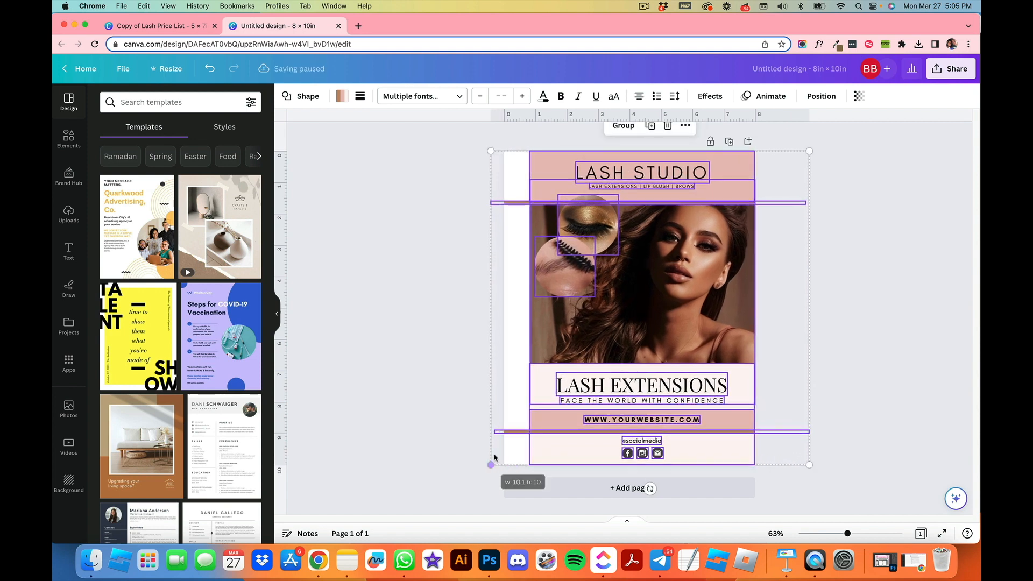
drag(684, 378, 664, 377)
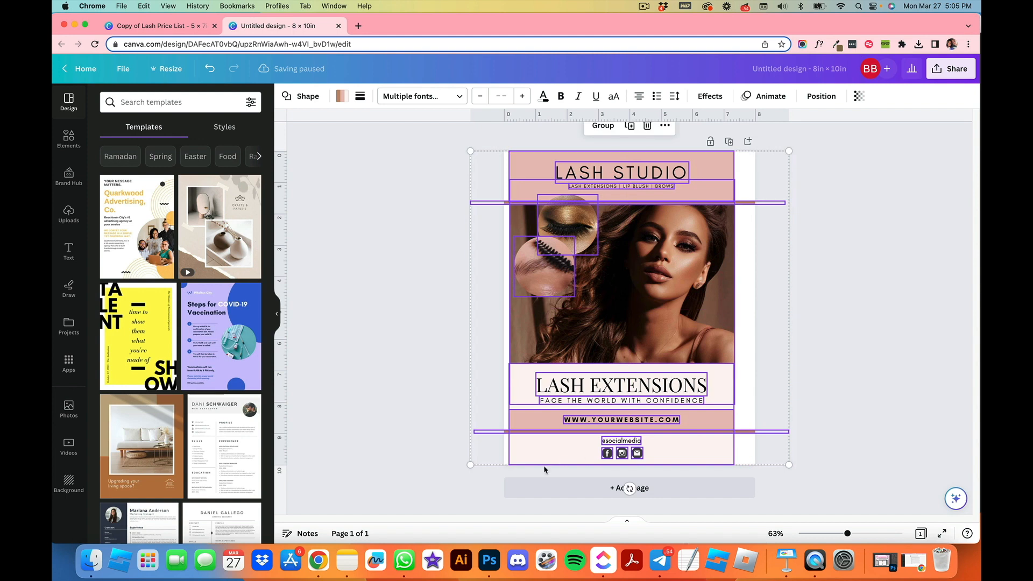
drag(682, 261, 679, 268)
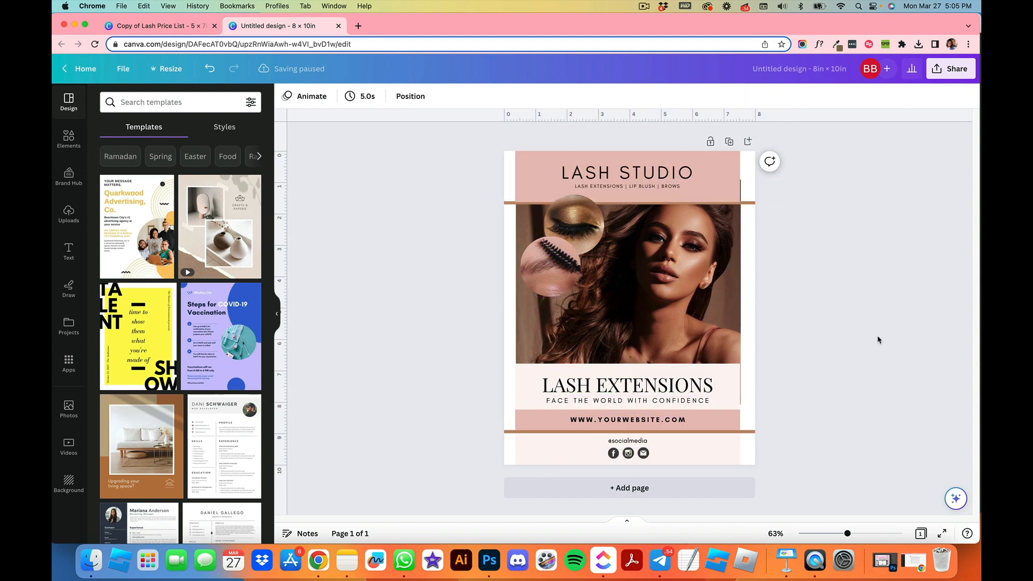
Step: Stretch the bottom text panels to span the full page width
click(733, 454)
drag(739, 420, 755, 420)
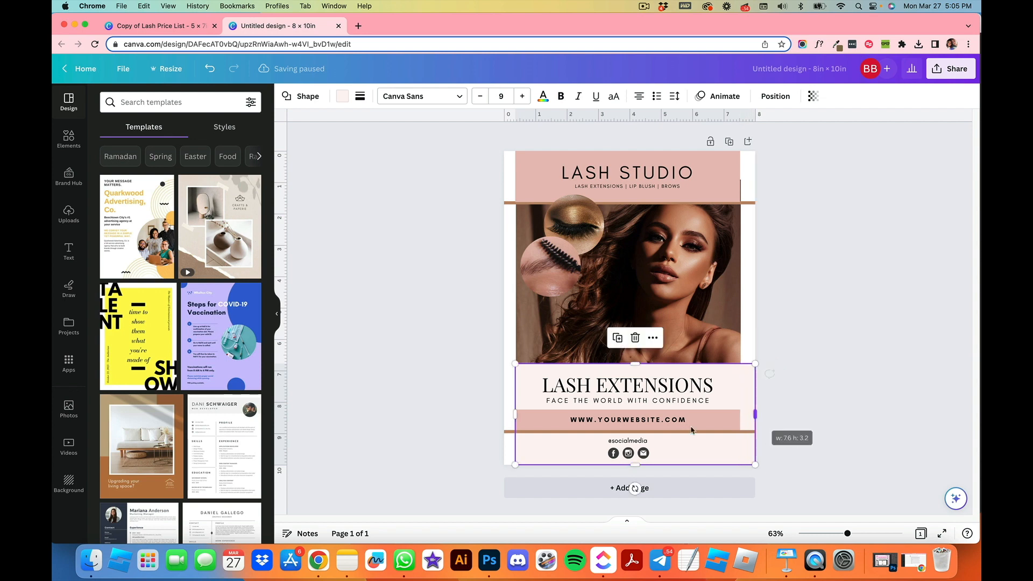
drag(515, 413, 504, 419)
click(510, 419)
drag(740, 419, 755, 420)
Step: Stretch the photo and the pink header band out to the page's left and right edges
click(709, 324)
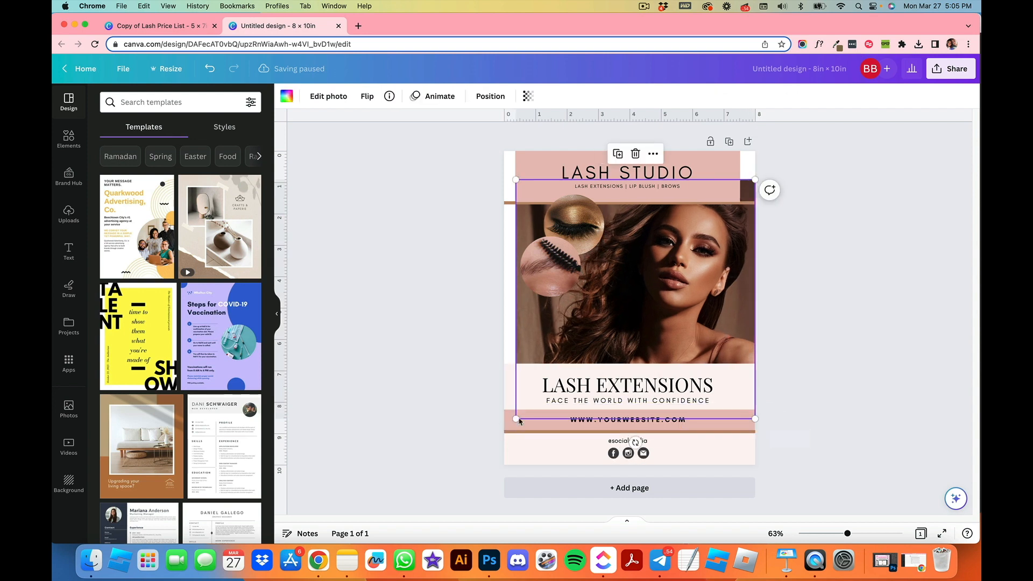
drag(516, 419, 500, 426)
click(528, 181)
drag(511, 179, 504, 179)
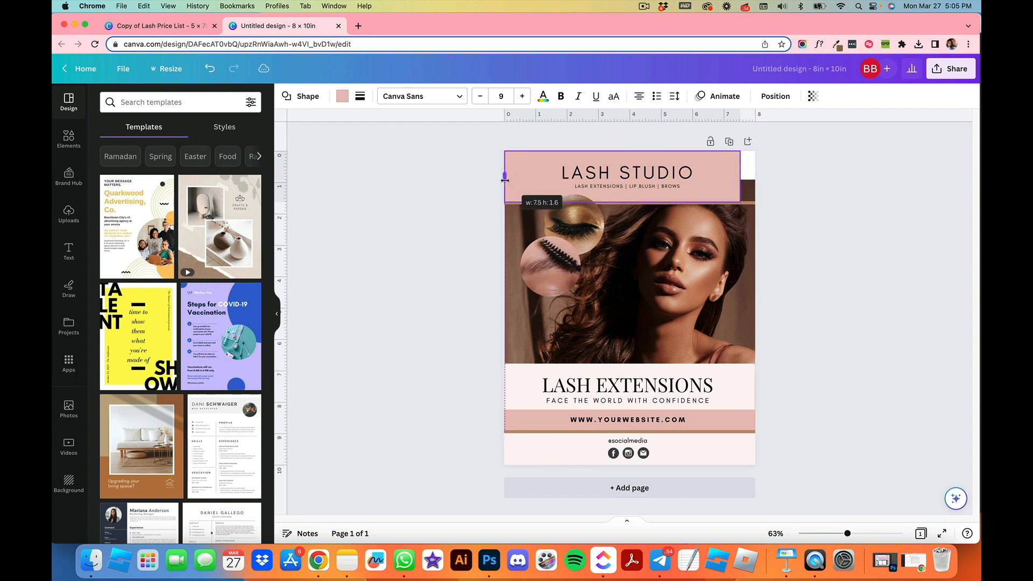
drag(740, 176, 756, 176)
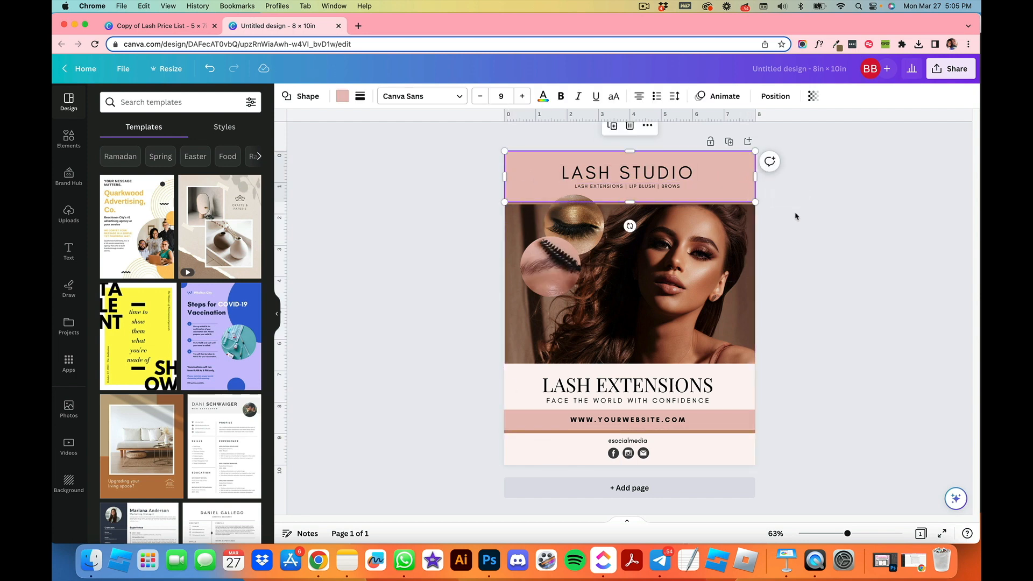
click(797, 216)
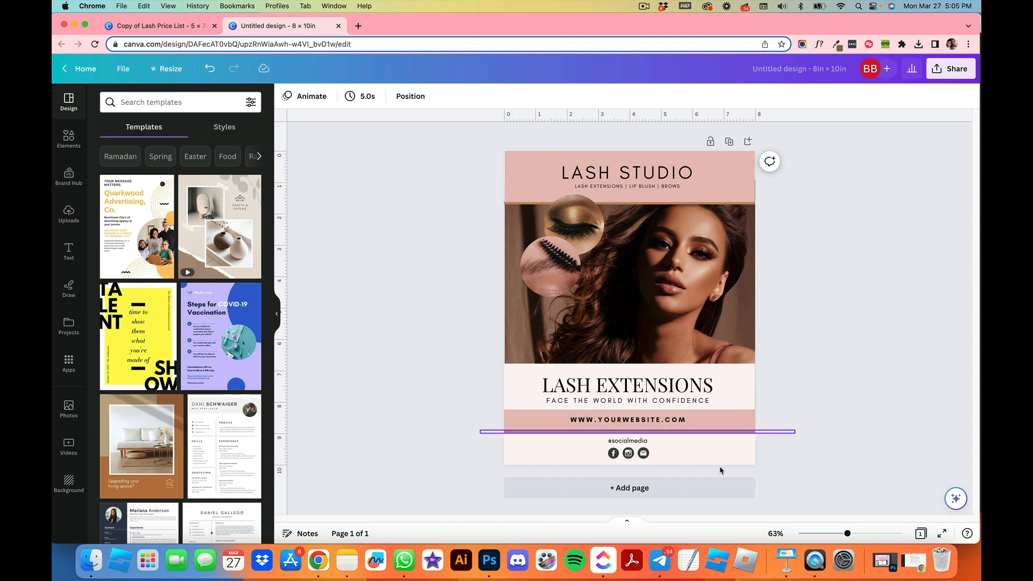
Step: Select and copy all price-list elements on the template's second page
click(156, 26)
click(801, 388)
scroll(807, 388, down, 10)
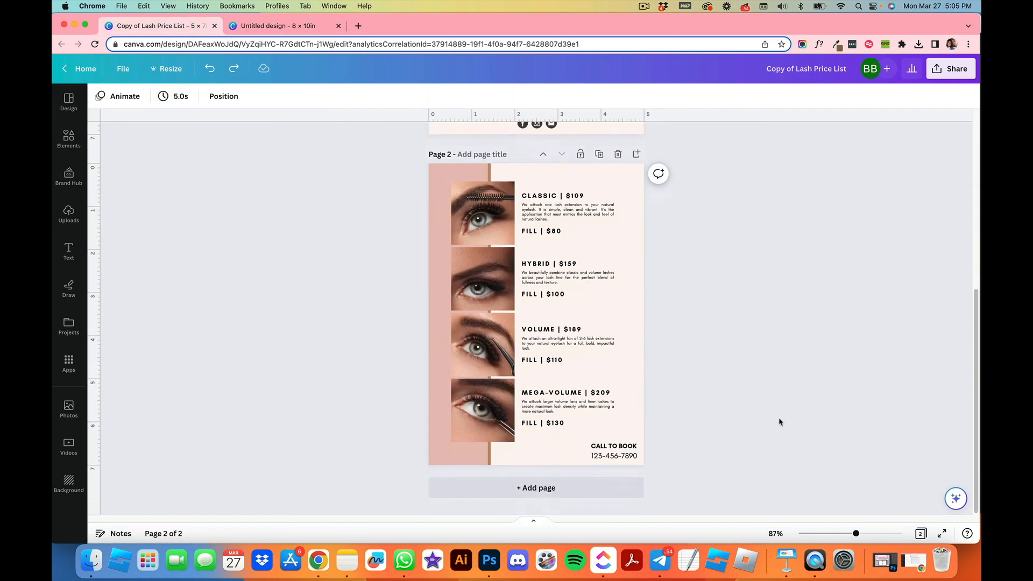
drag(670, 481, 410, 158)
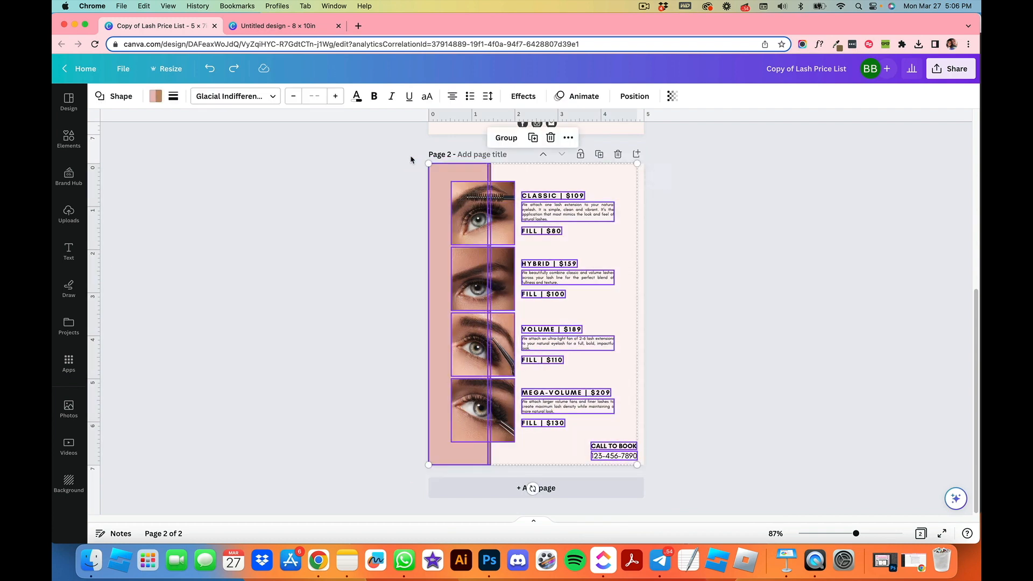
Step: Duplicate the first page of the new design and delete all elements from the duplicate
click(277, 26)
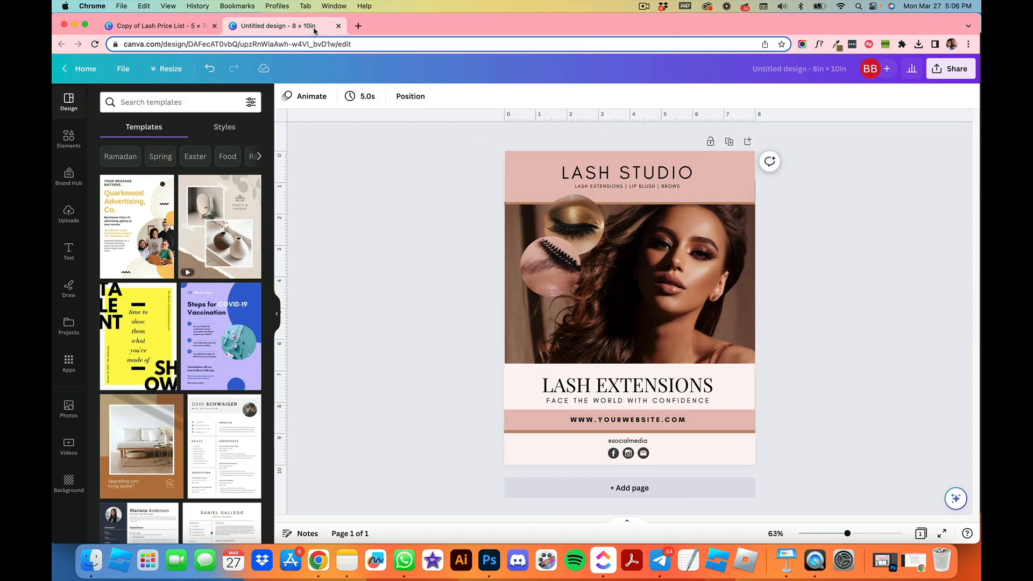
click(729, 141)
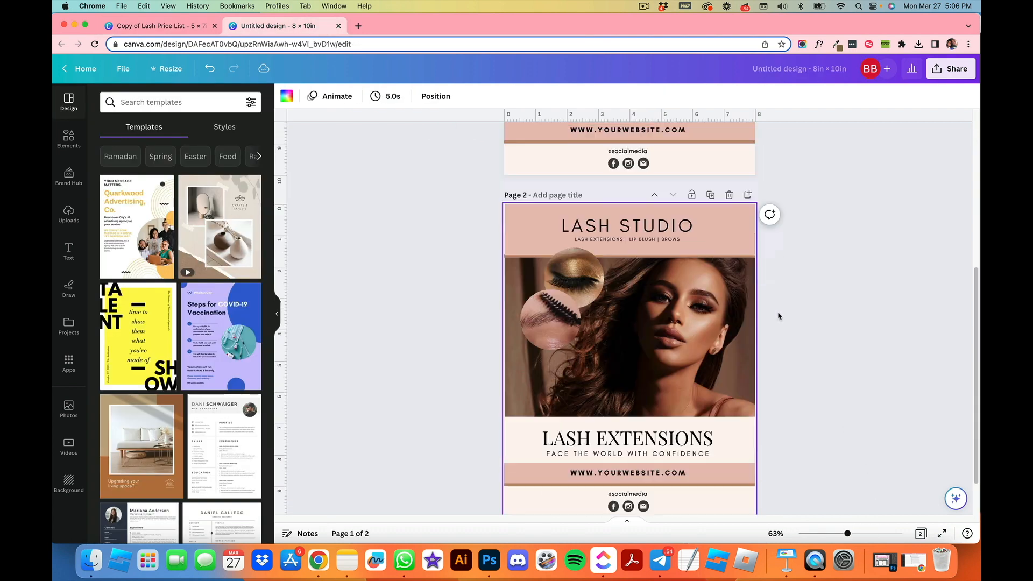
drag(774, 474, 492, 146)
key(Delete)
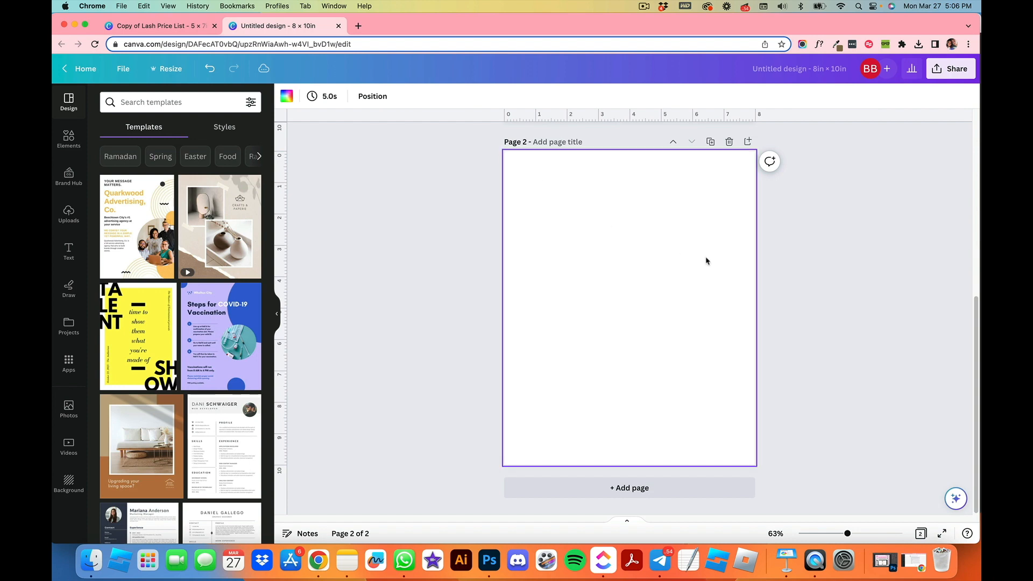
Step: Paste the price-list elements onto page 2 and enlarge them to fill most of the page
key(super+v)
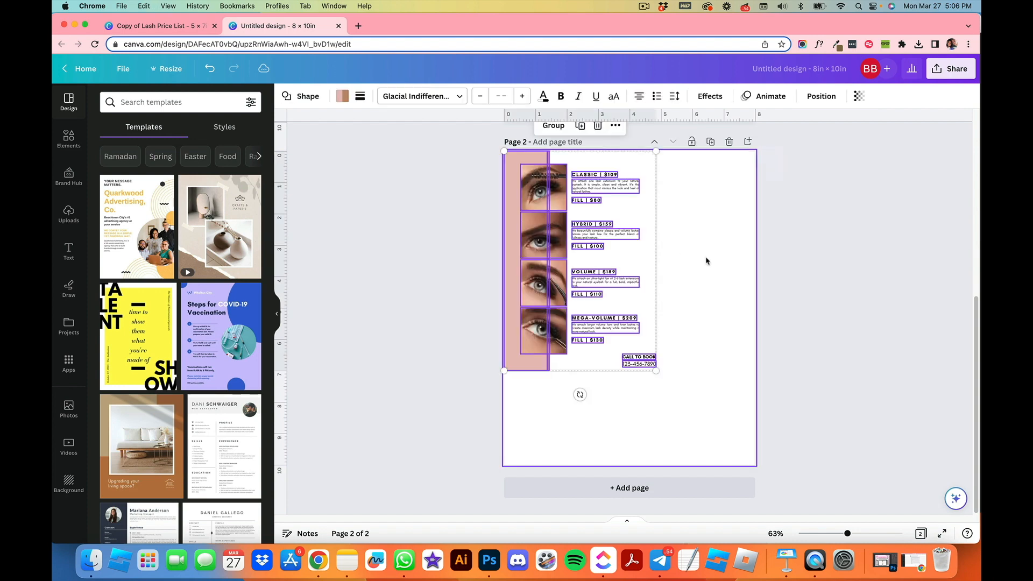
drag(656, 371, 721, 447)
click(733, 454)
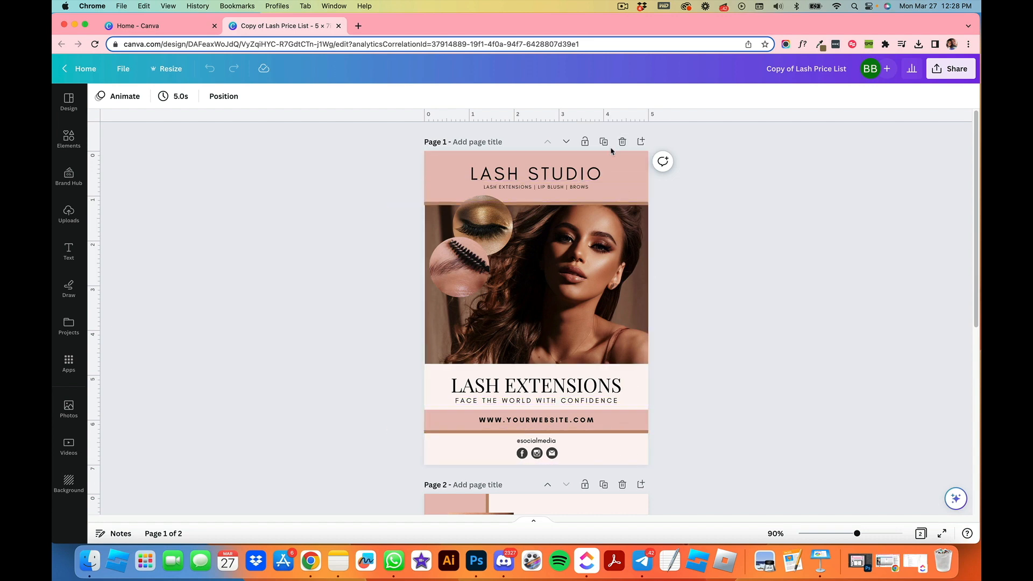
Step: Delete the pale panel behind the LASH EXTENSIONS heading and the pink header band on the template's first page
click(638, 395)
key(Delete)
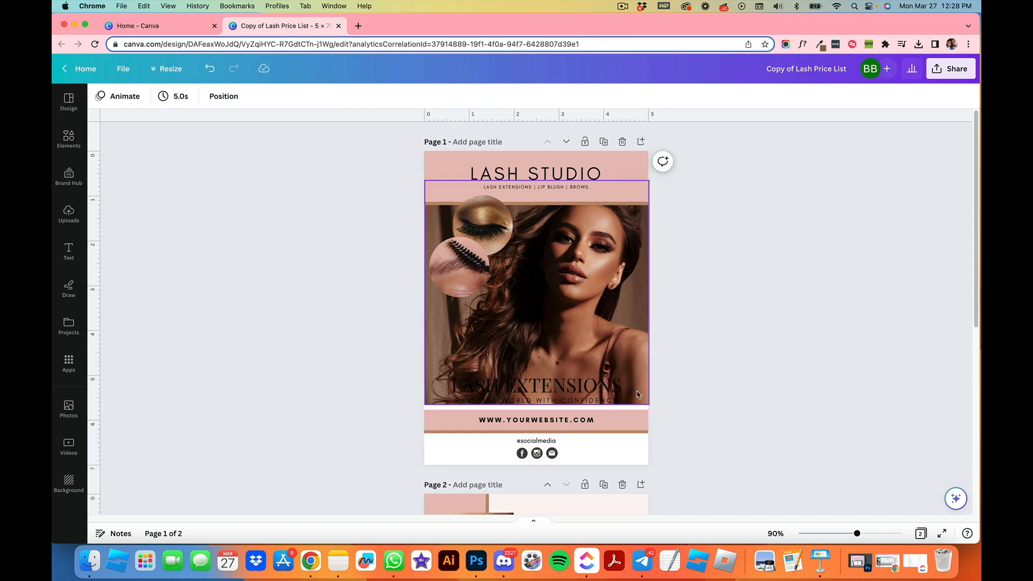
click(638, 156)
key(Delete)
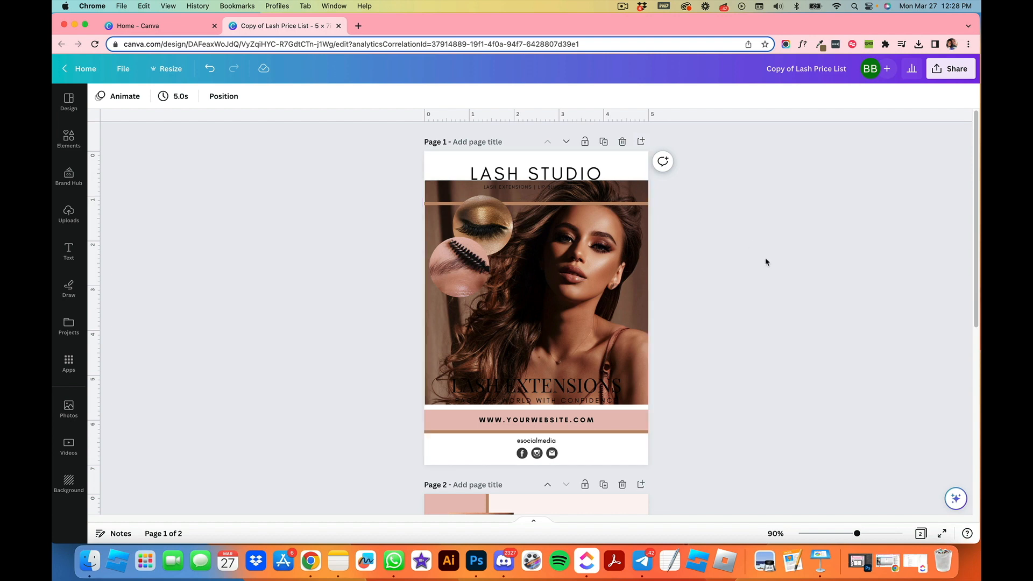
Step: Undo the two deletions to restore the header band and the panel behind LASH EXTENSIONS on page 1
key(super+z)
key(super+z)
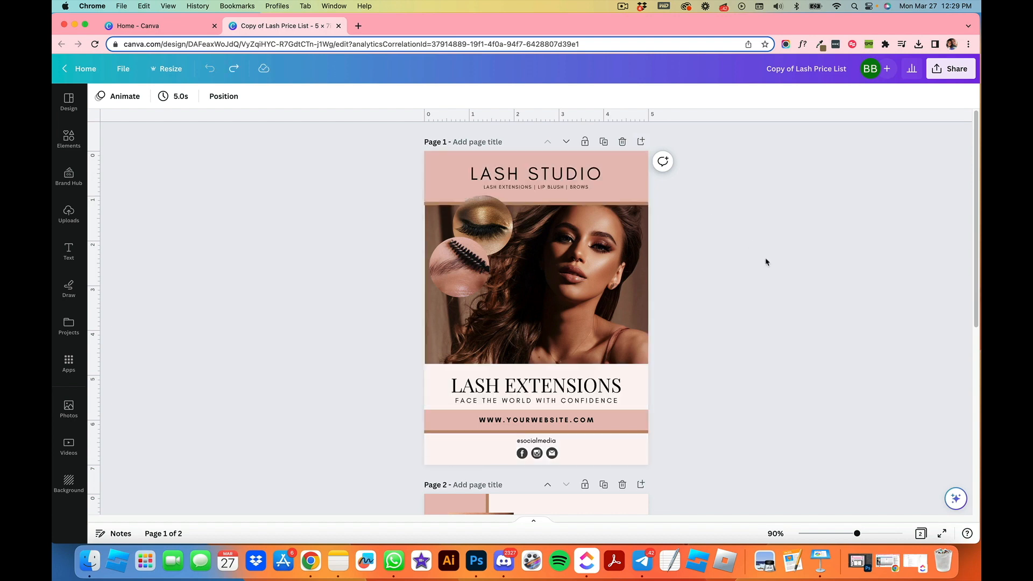
Step: Lower the header band and fill page 1's background with a pastel gradient after trying pink shades
drag(615, 172, 615, 199)
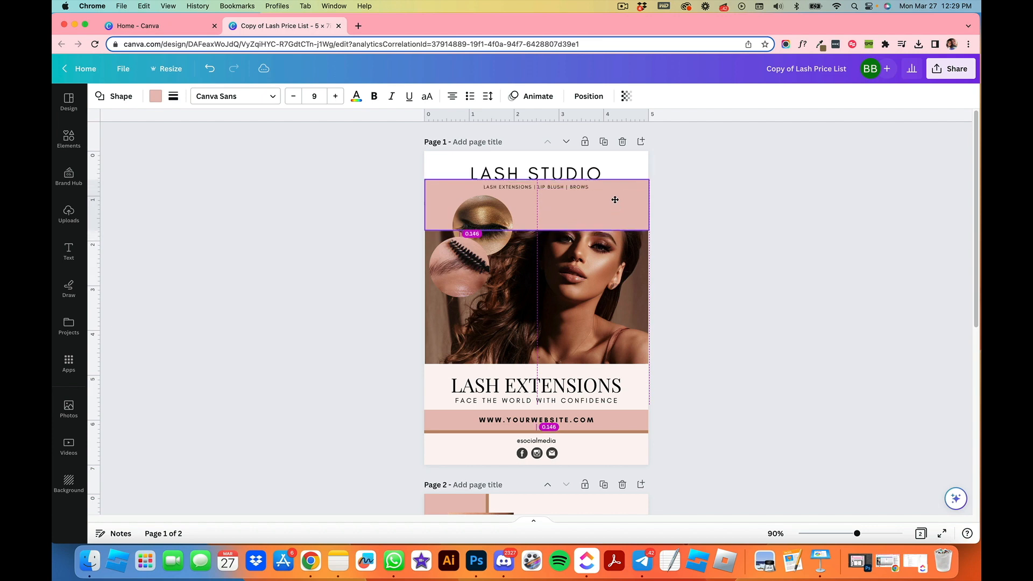
click(627, 168)
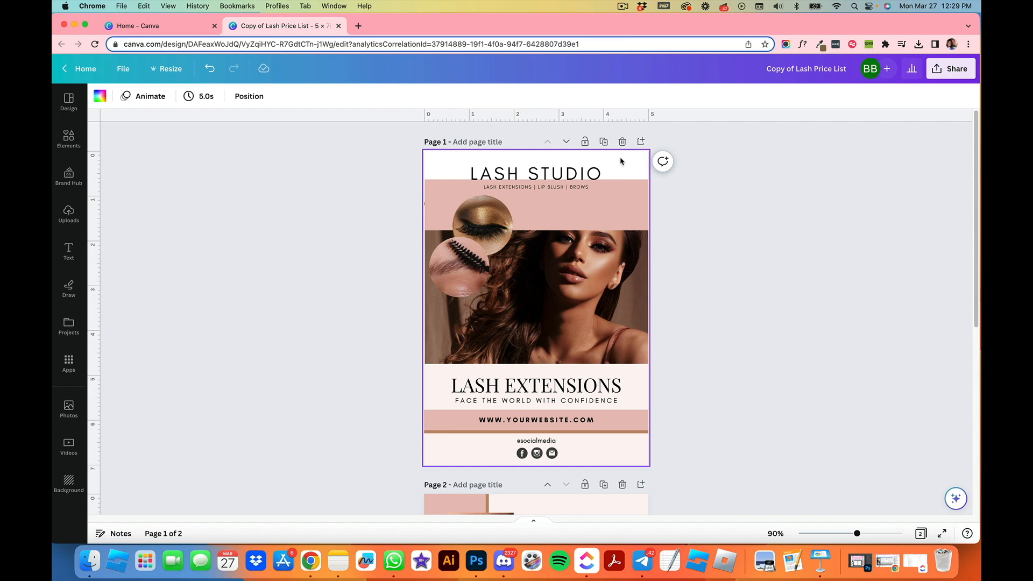
click(99, 97)
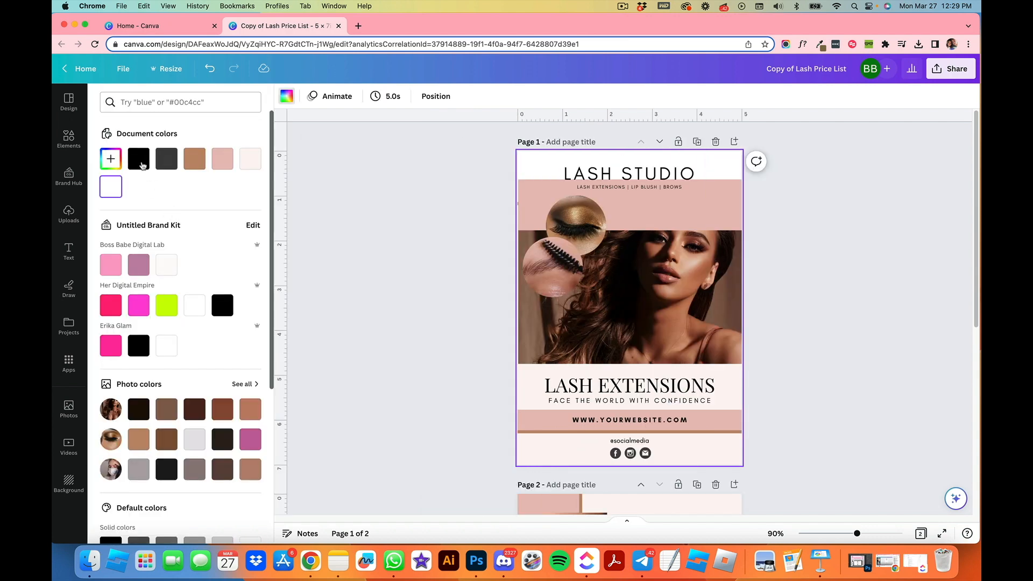
click(223, 162)
click(251, 159)
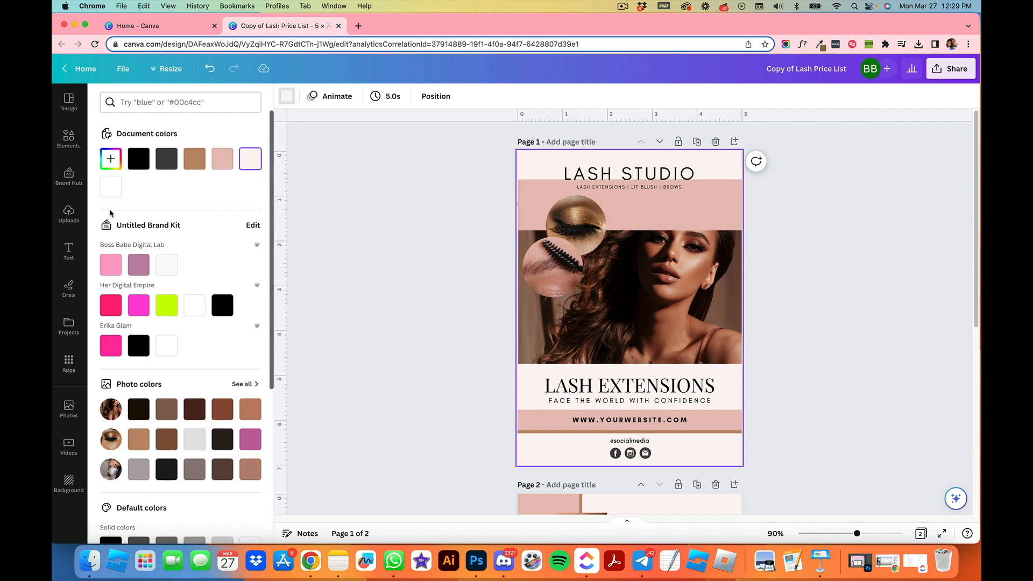
click(111, 264)
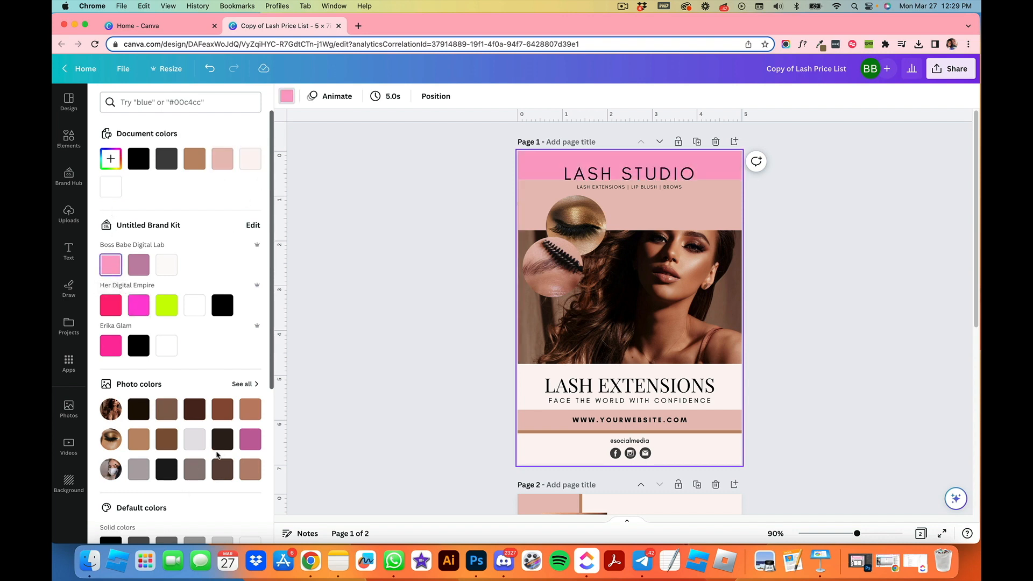
click(221, 443)
scroll(207, 409, down, 5)
click(222, 440)
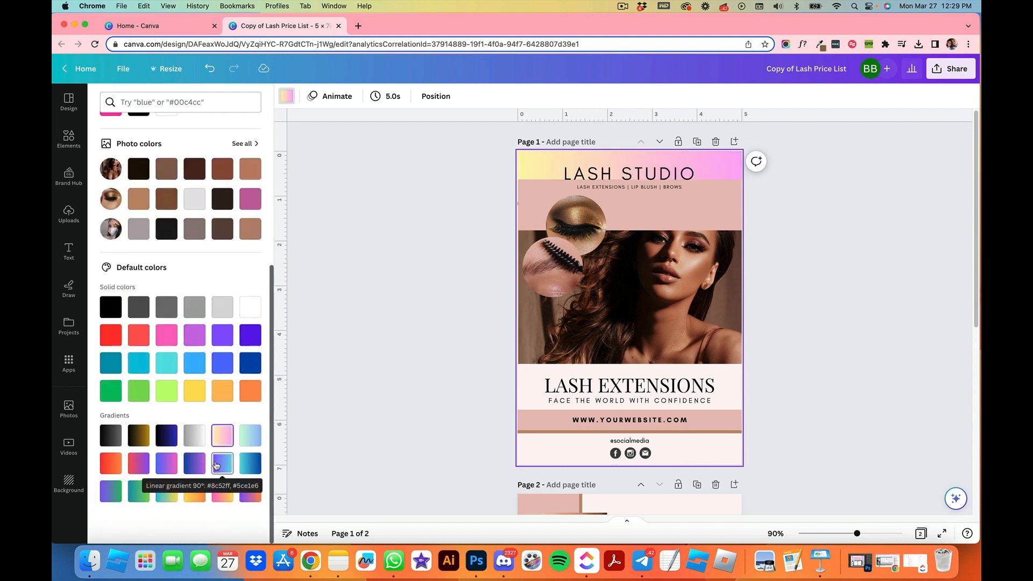
click(406, 190)
Step: Move the header band back up to the top edge of page 1
click(626, 215)
drag(613, 220, 612, 187)
click(712, 268)
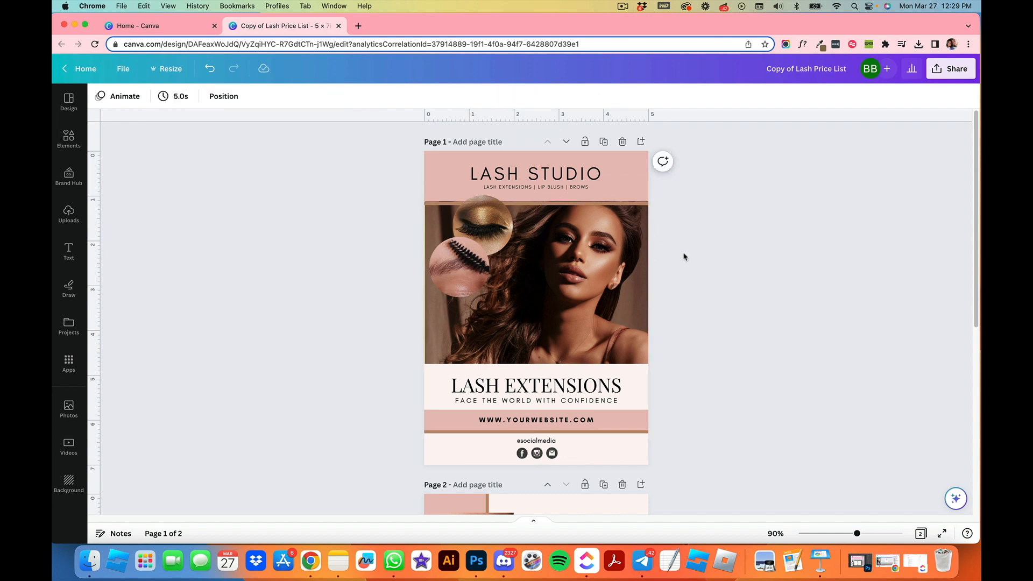
click(622, 196)
drag(622, 197, 622, 193)
click(716, 253)
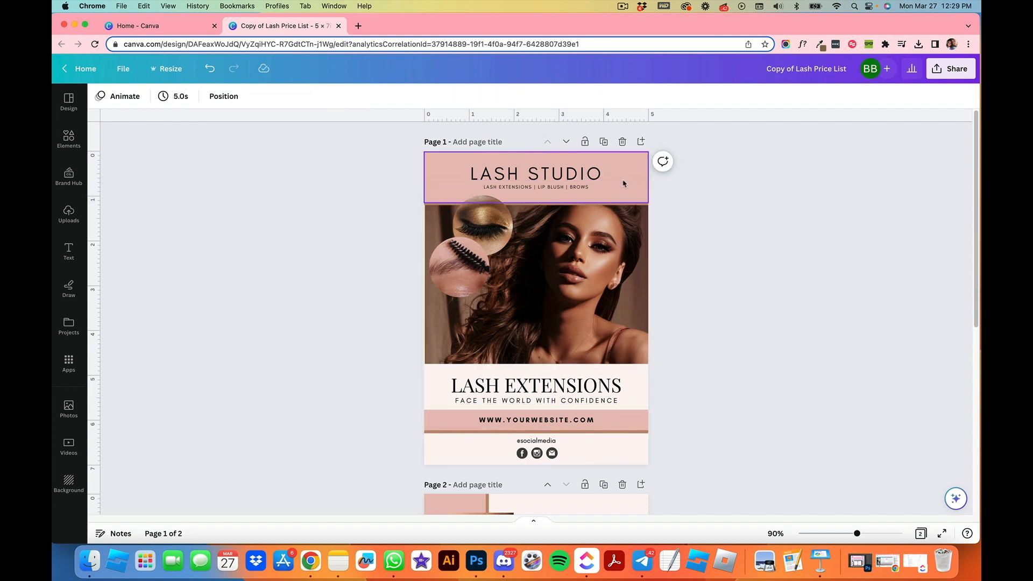
Step: Try gradient, pink and brown fills on the header band before restoring its original pink
click(623, 185)
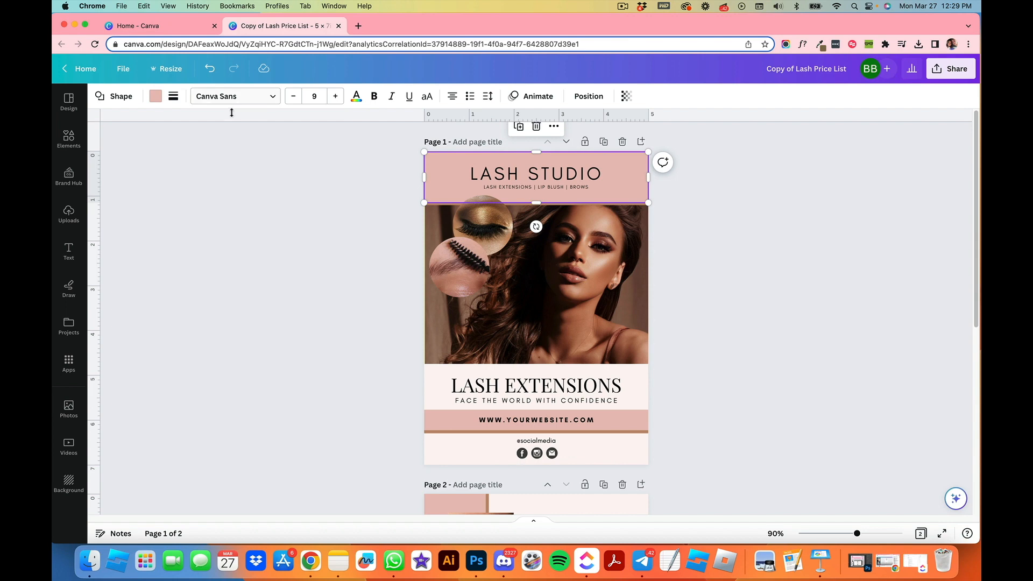
click(156, 96)
scroll(128, 289, down, 5)
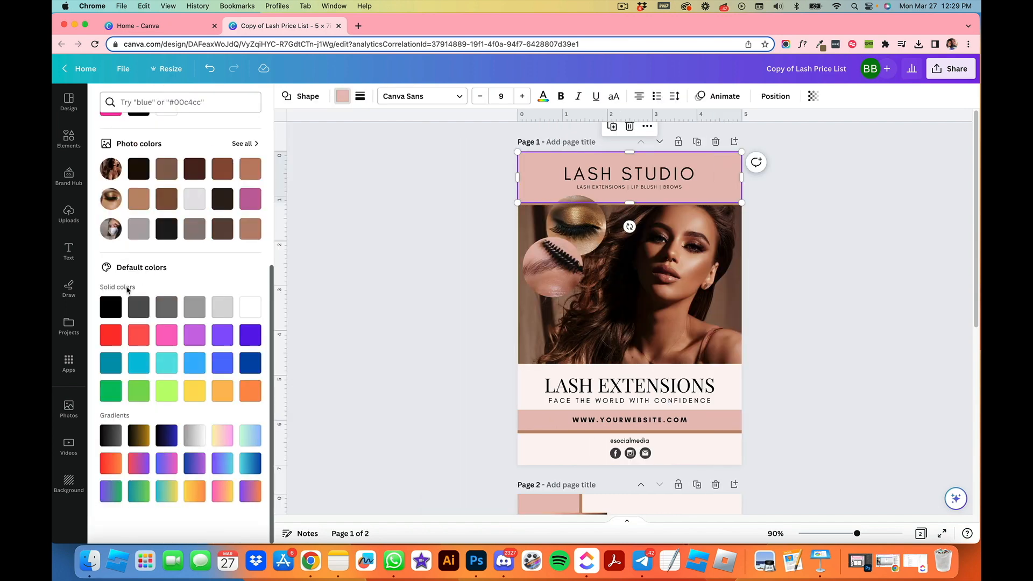
click(222, 435)
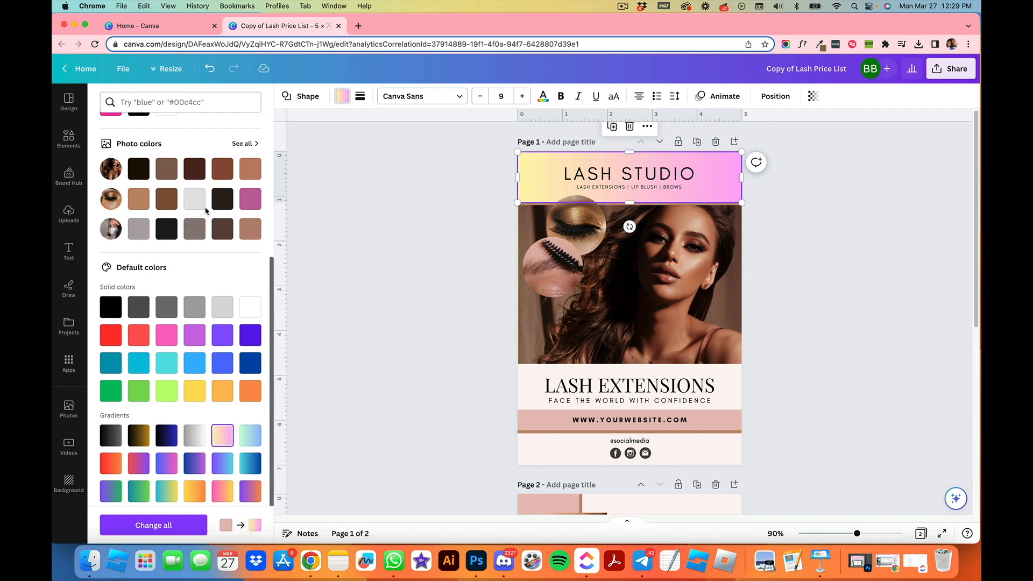
scroll(208, 208, up, 3)
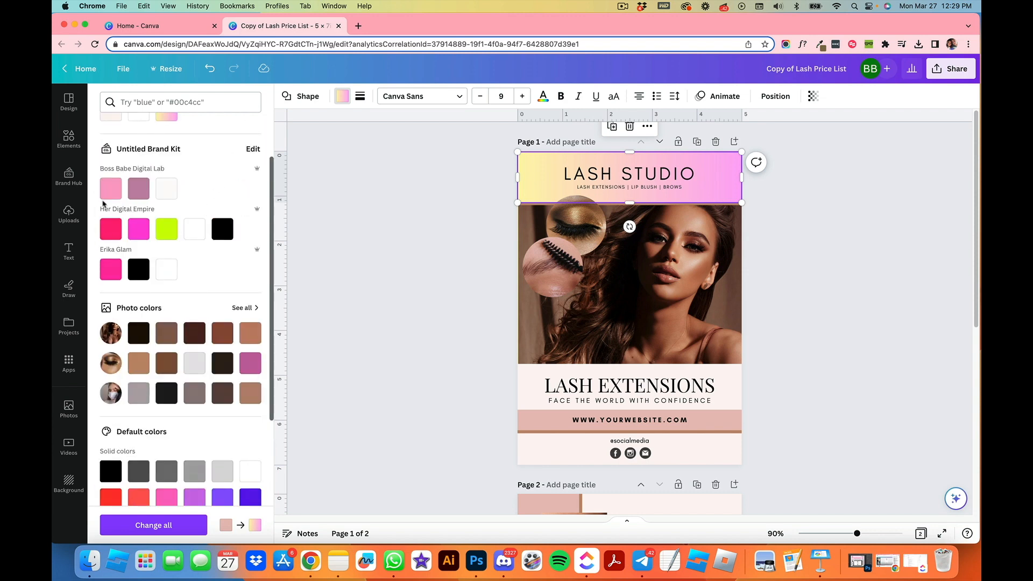
click(110, 188)
scroll(160, 317, up, 1)
scroll(160, 318, up, 1)
click(220, 162)
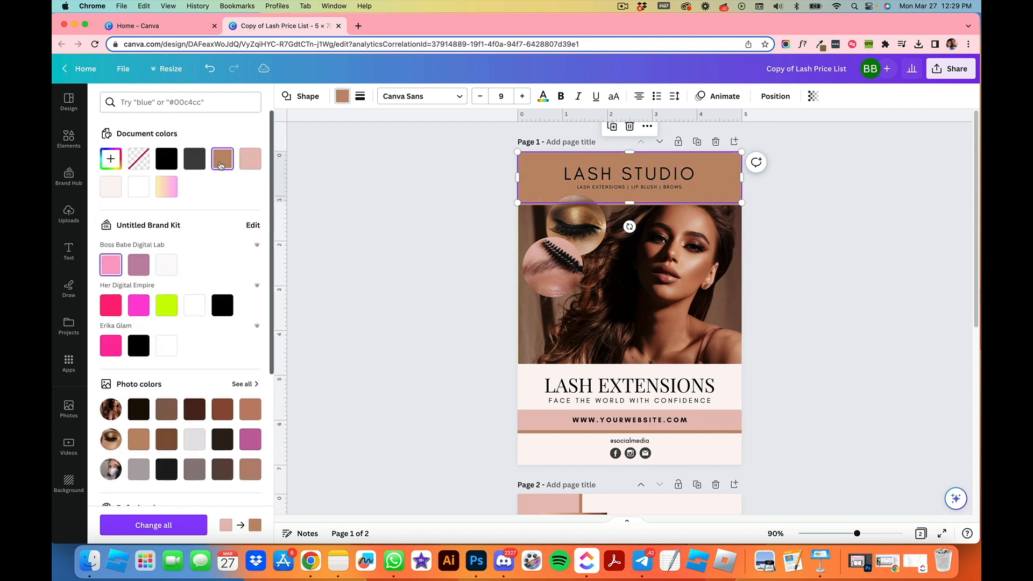
click(250, 159)
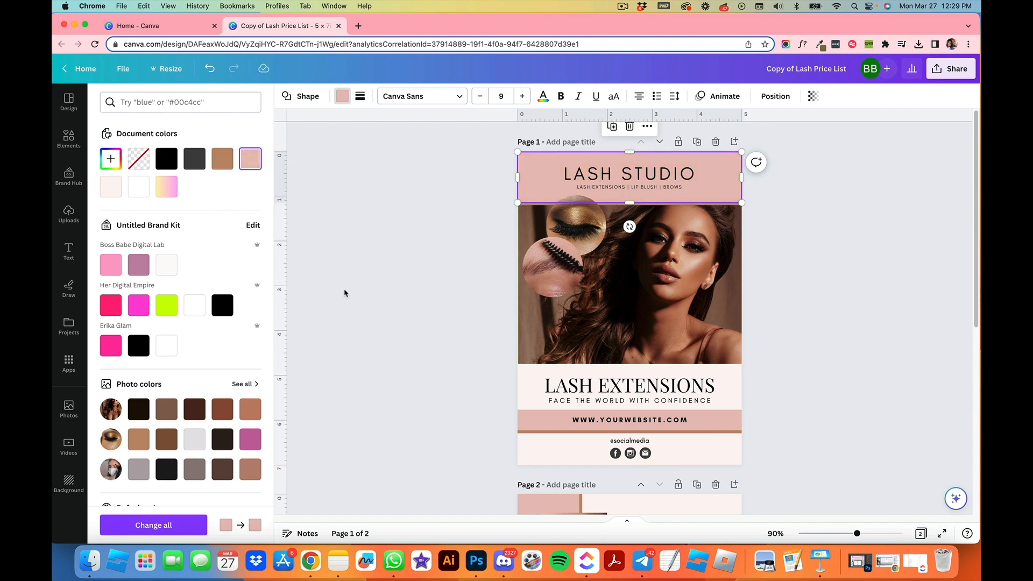
Step: Recolour the dark social media icons brown and apply the change across all pages
click(551, 454)
click(551, 454)
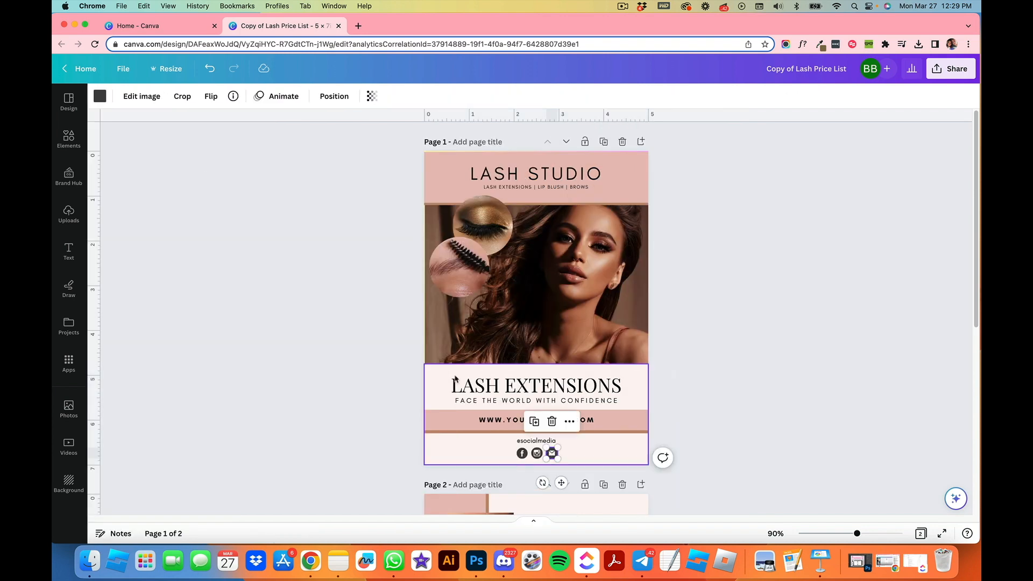
click(100, 96)
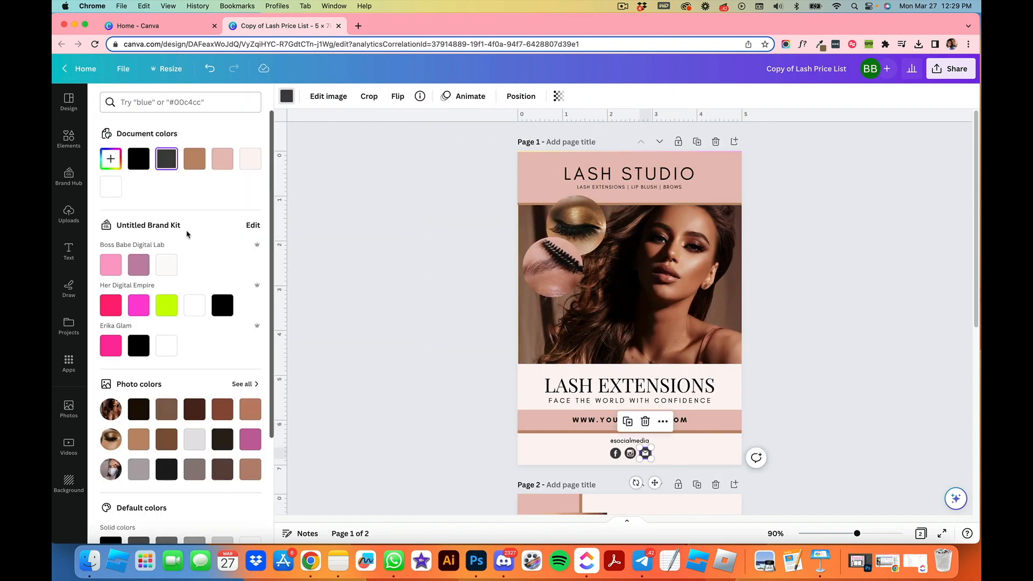
click(195, 162)
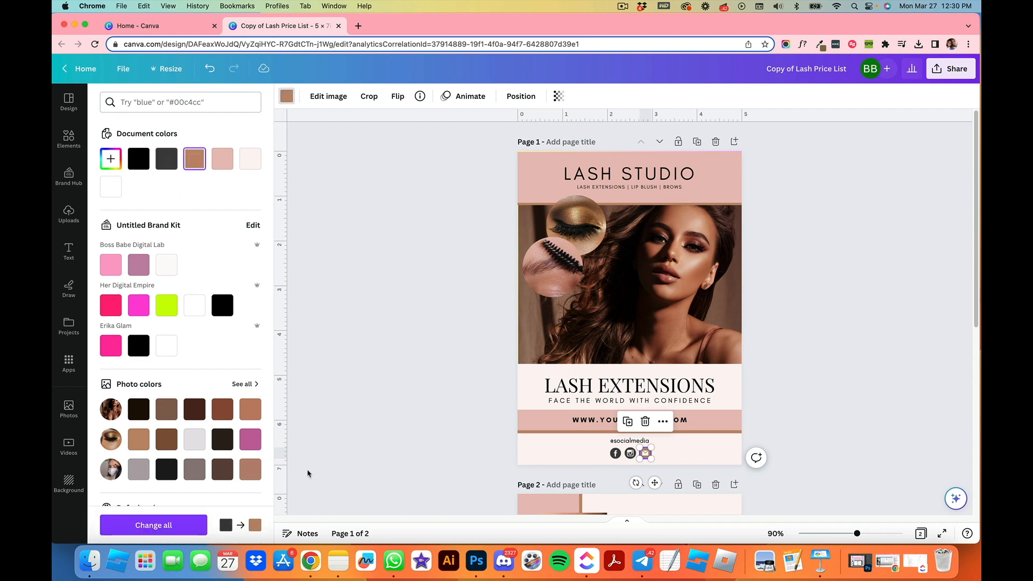
click(154, 525)
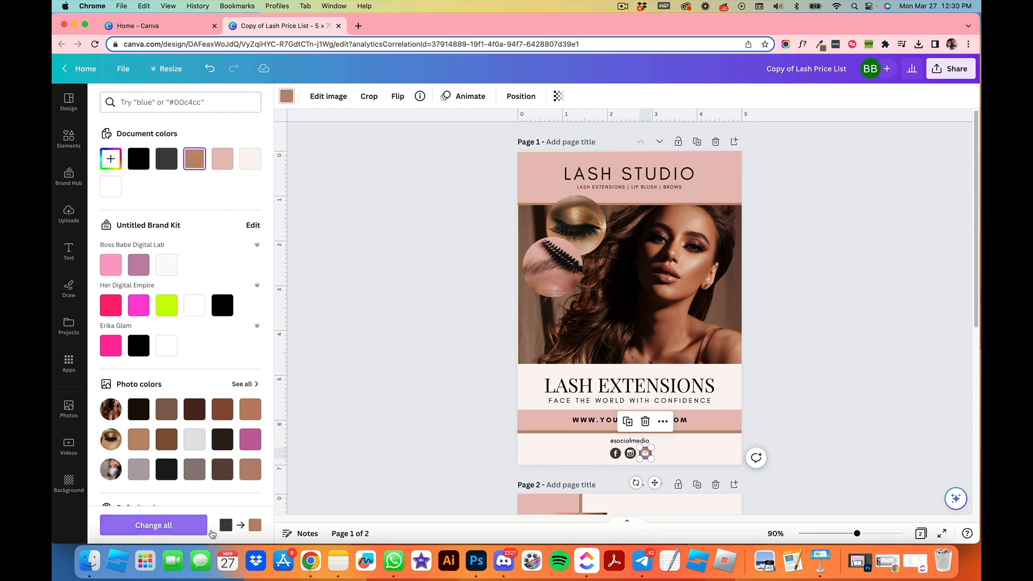
scroll(608, 456, down, 5)
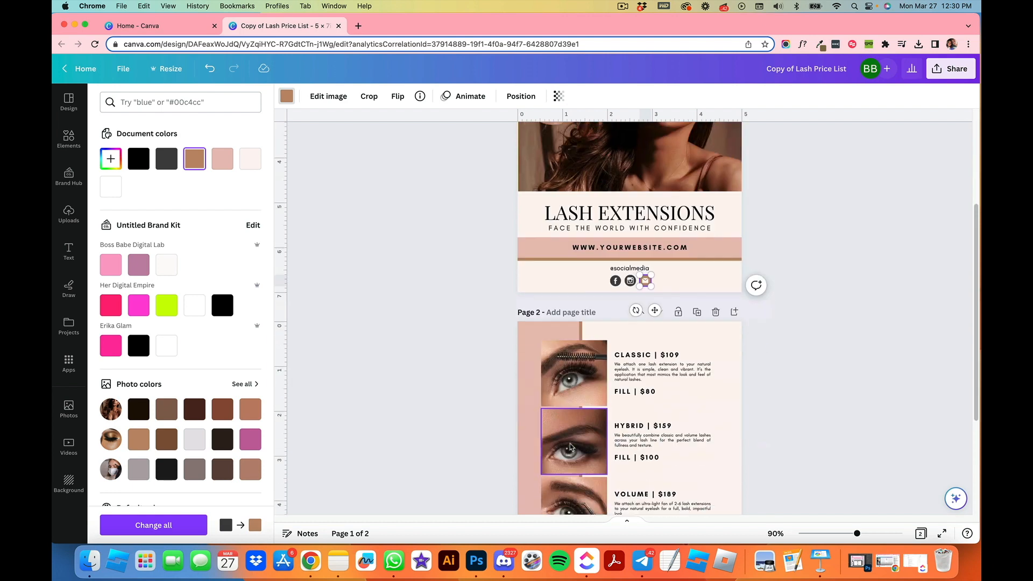
click(190, 527)
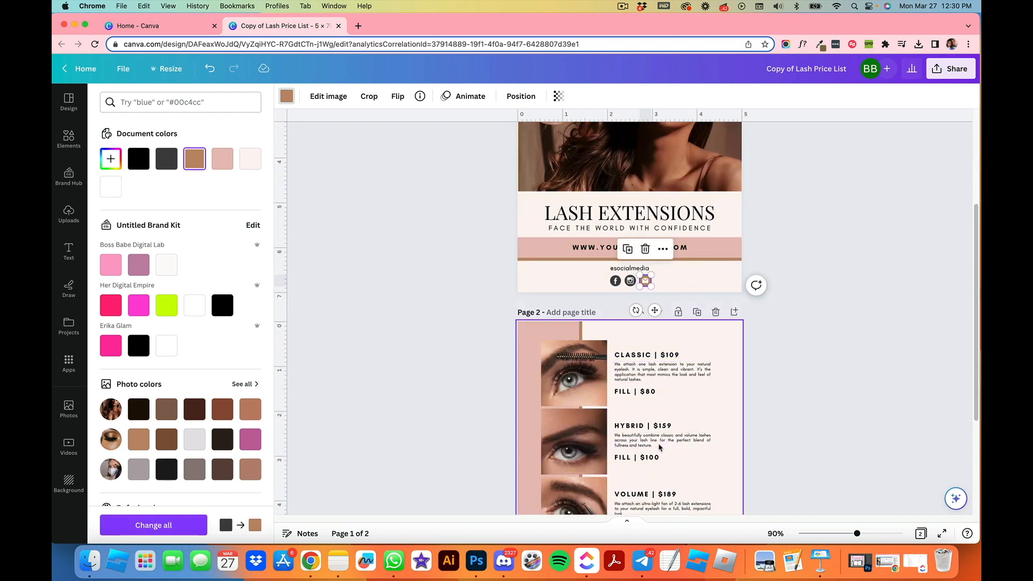
scroll(665, 448, down, 2)
scroll(665, 448, down, 3)
scroll(618, 398, up, 3)
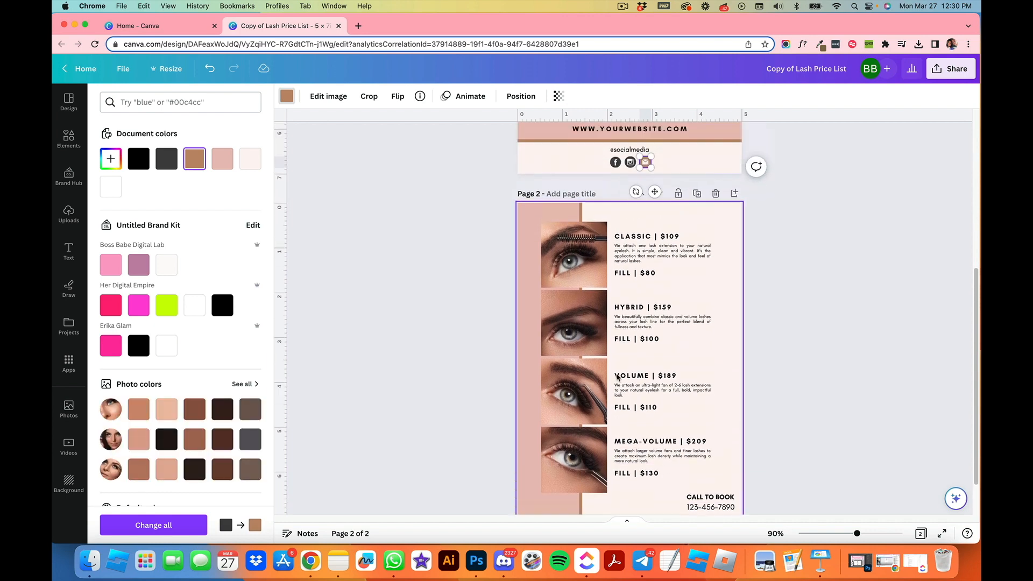
scroll(618, 378, up, 1)
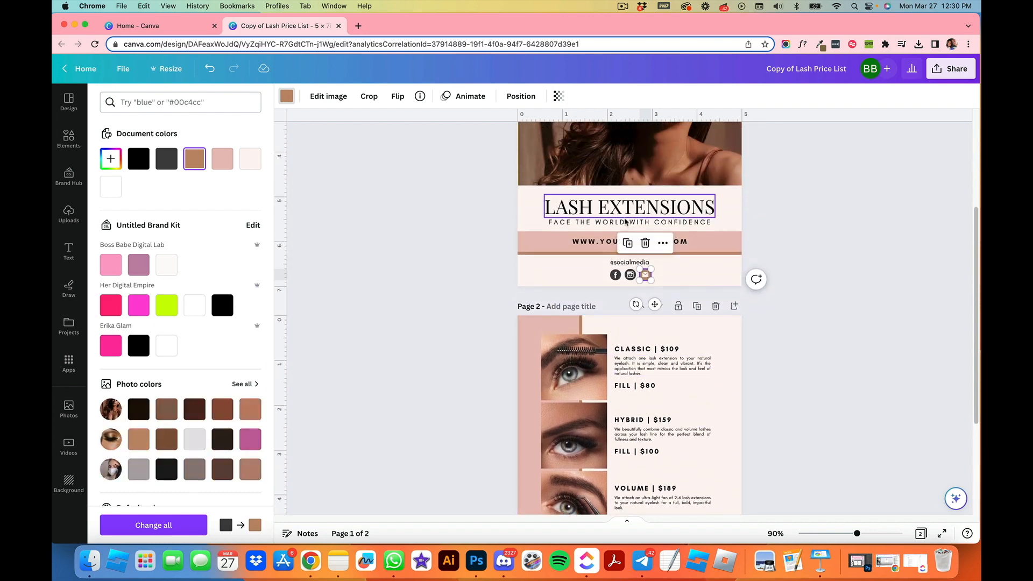
click(174, 528)
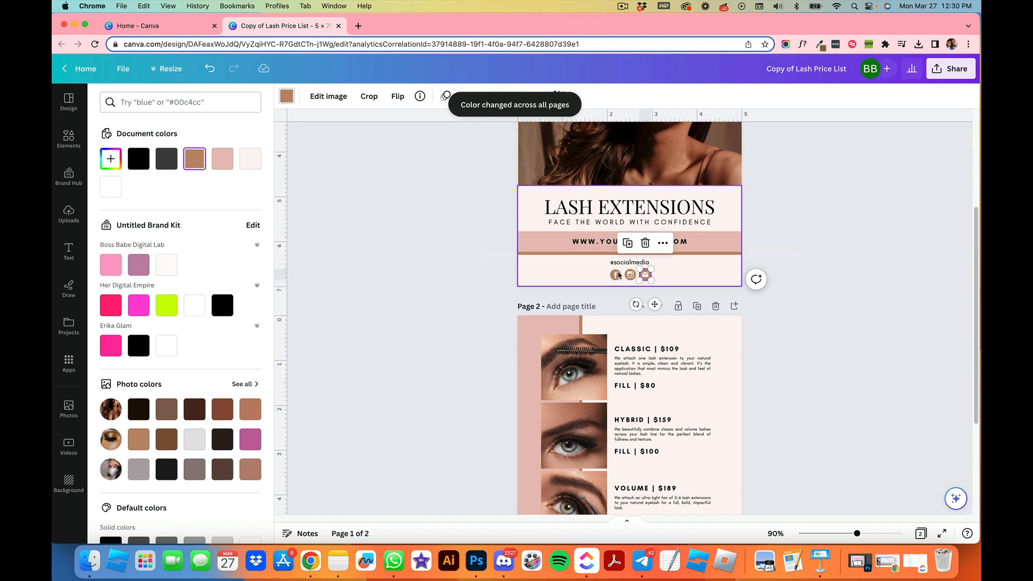
Step: Scroll through both pages to review the recoloured design
click(802, 375)
click(789, 377)
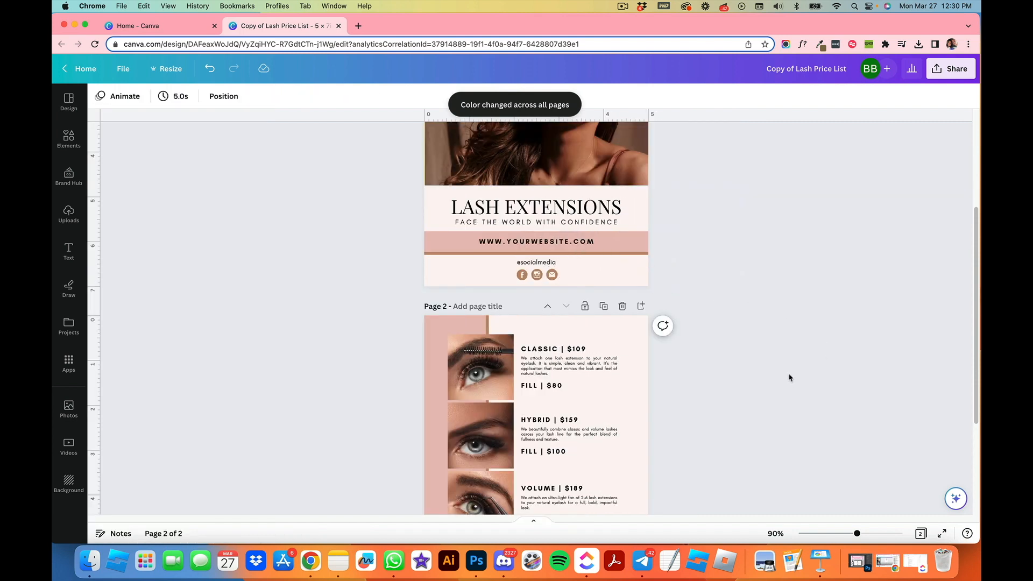
scroll(789, 377, up, 3)
scroll(788, 376, down, 6)
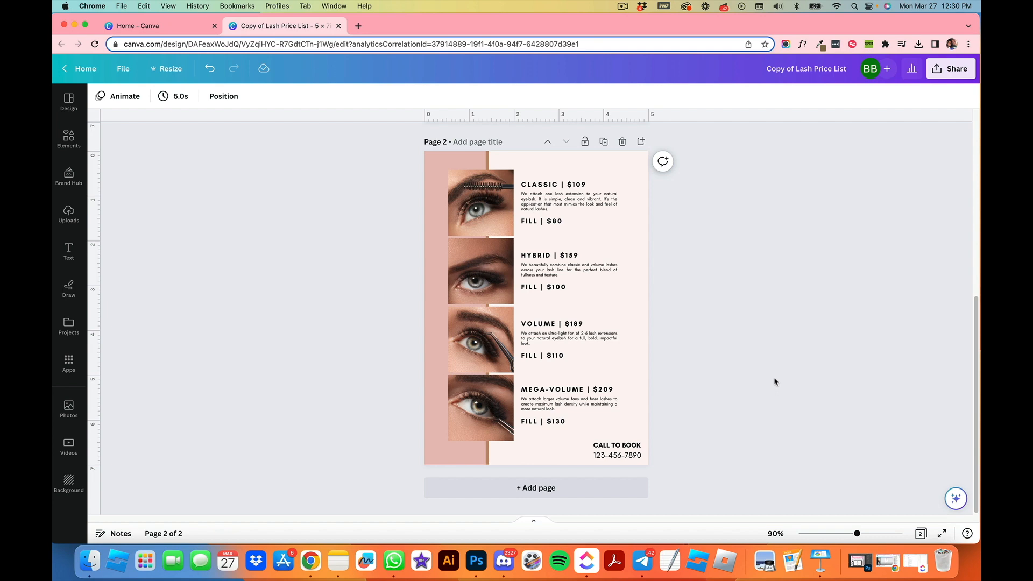
scroll(766, 392, up, 5)
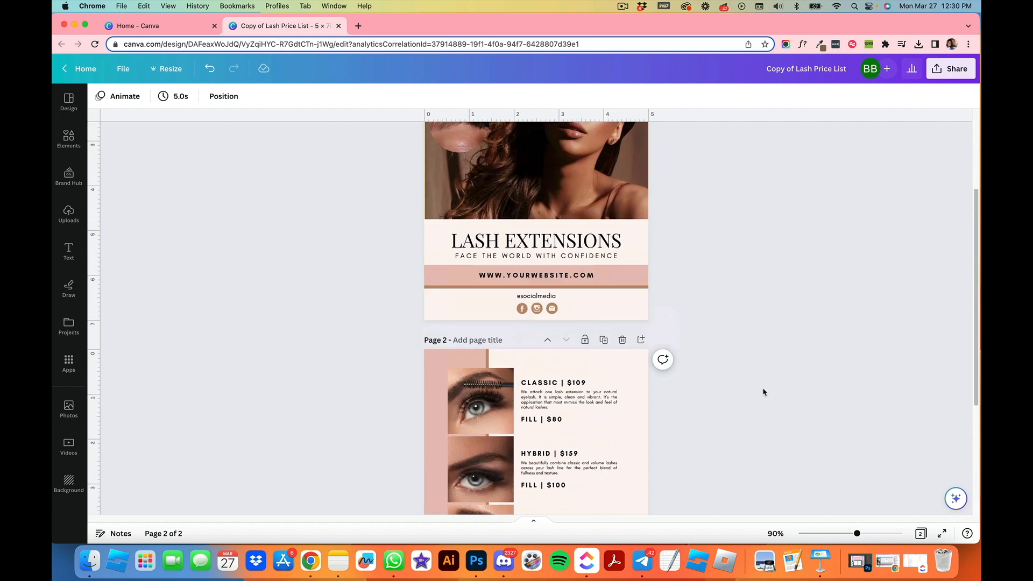
scroll(767, 392, down, 6)
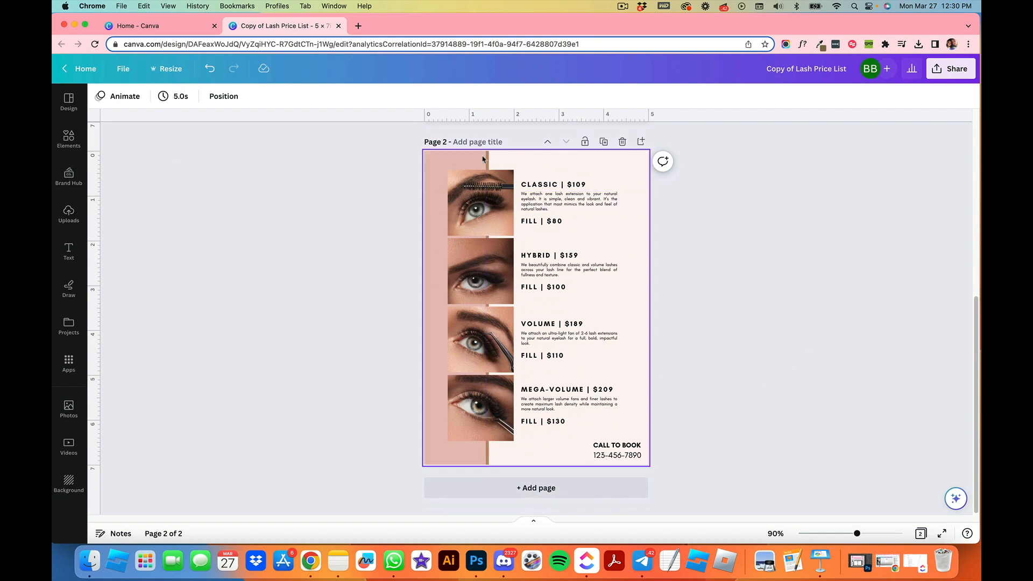
scroll(481, 215, up, 5)
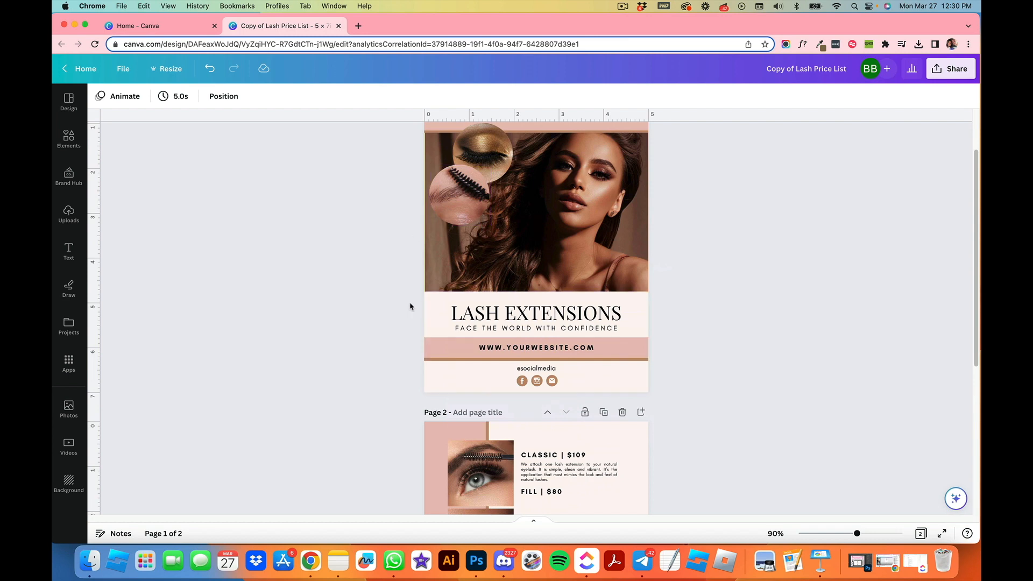
scroll(417, 306, up, 3)
Step: Fill the LASH STUDIO header band on page 1 with a pink-to-orange gradient
click(446, 163)
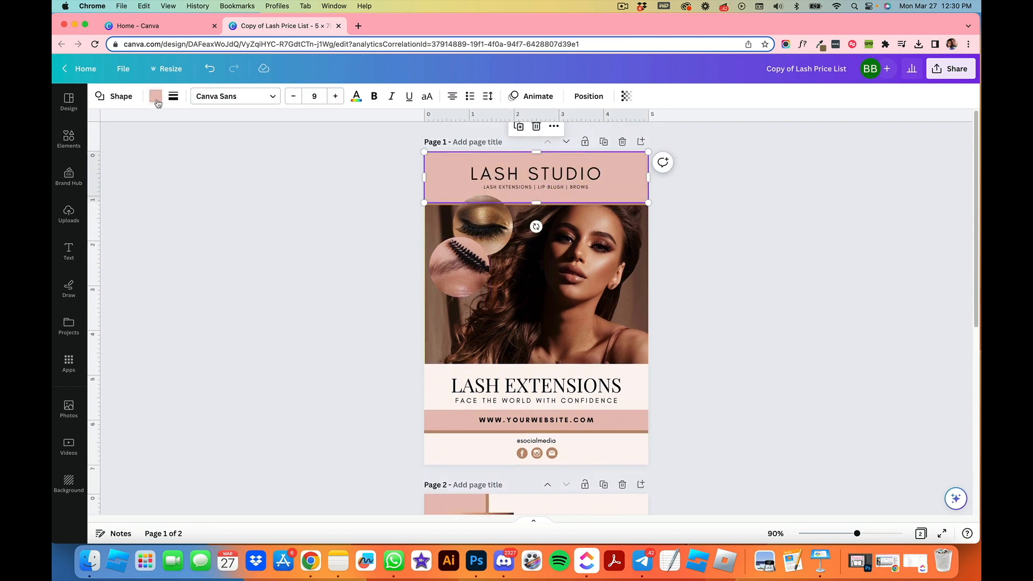
click(156, 97)
scroll(203, 447, down, 5)
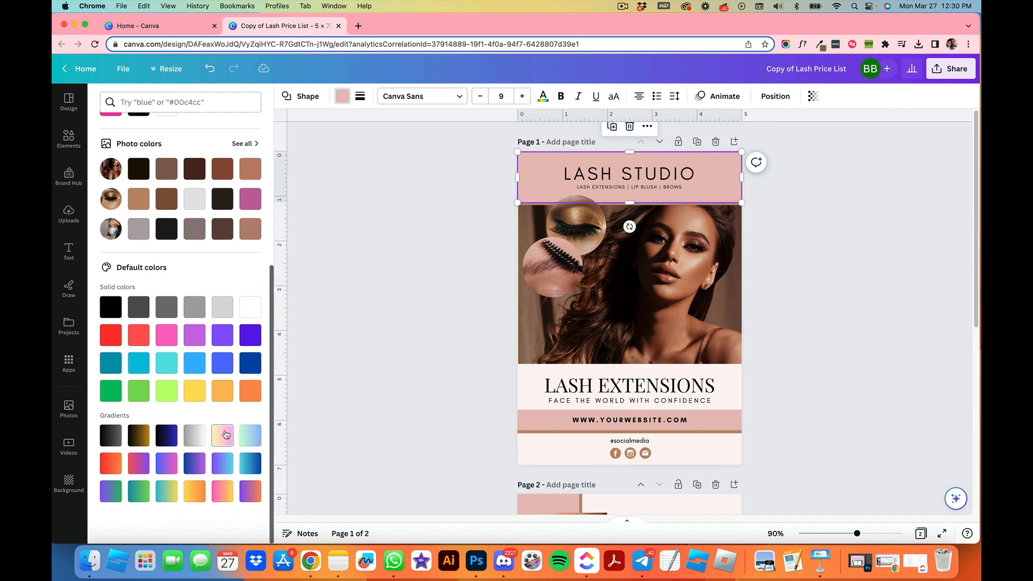
click(225, 435)
click(222, 492)
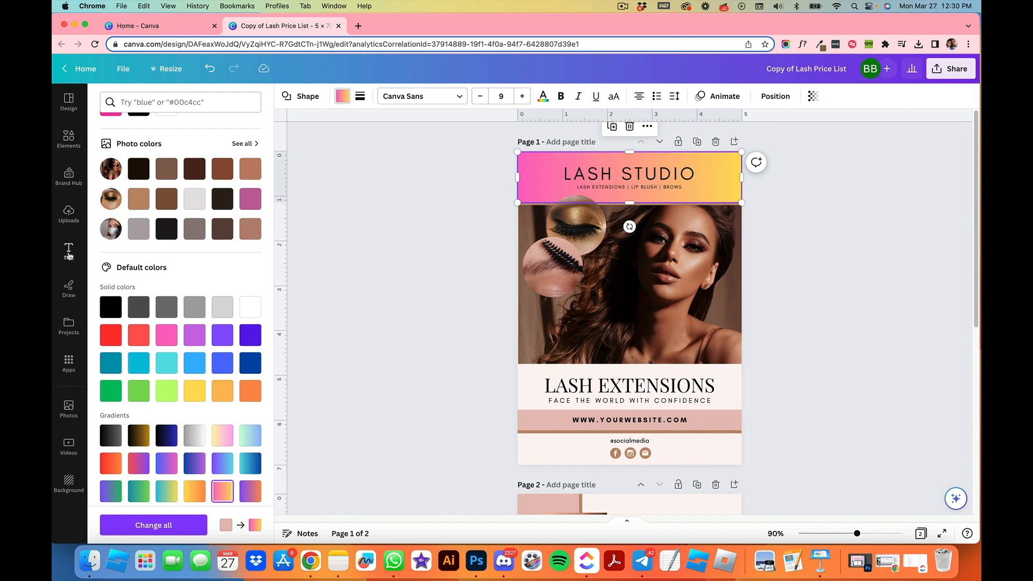
Step: Search elements for hologram photos and place a holographic image over the LASH STUDIO header band, resized to cover it
click(69, 214)
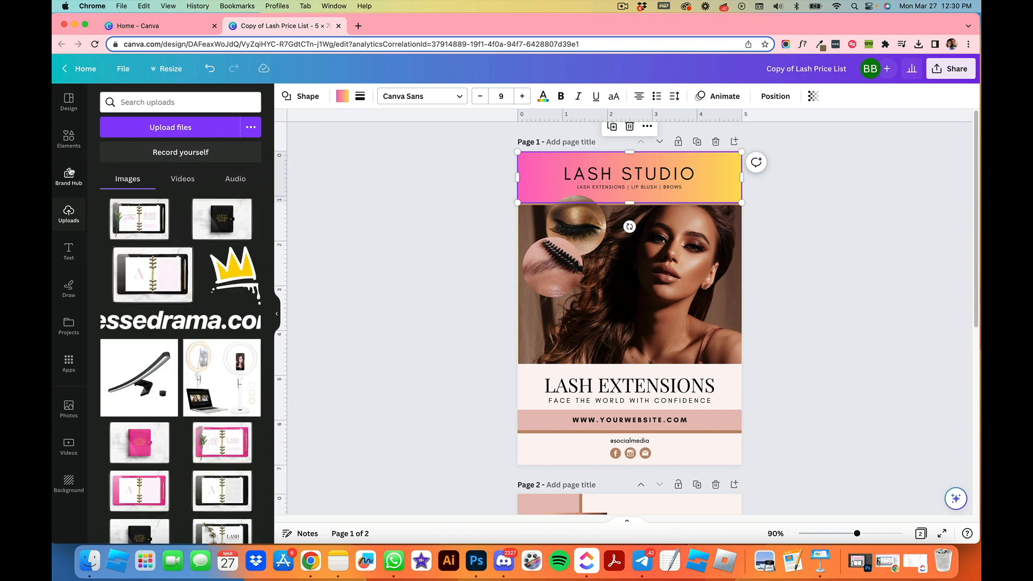
click(71, 141)
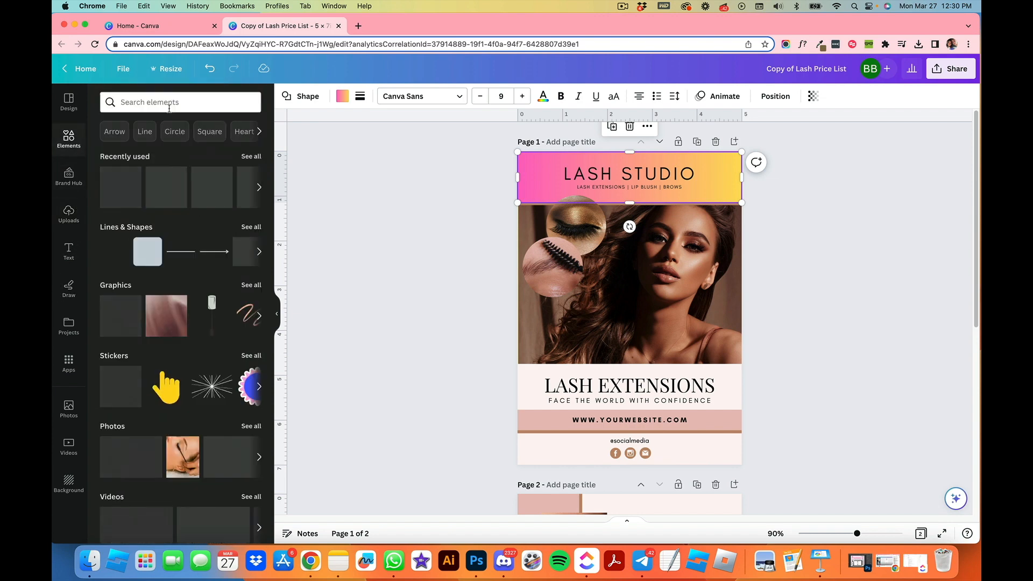
text(hologram)
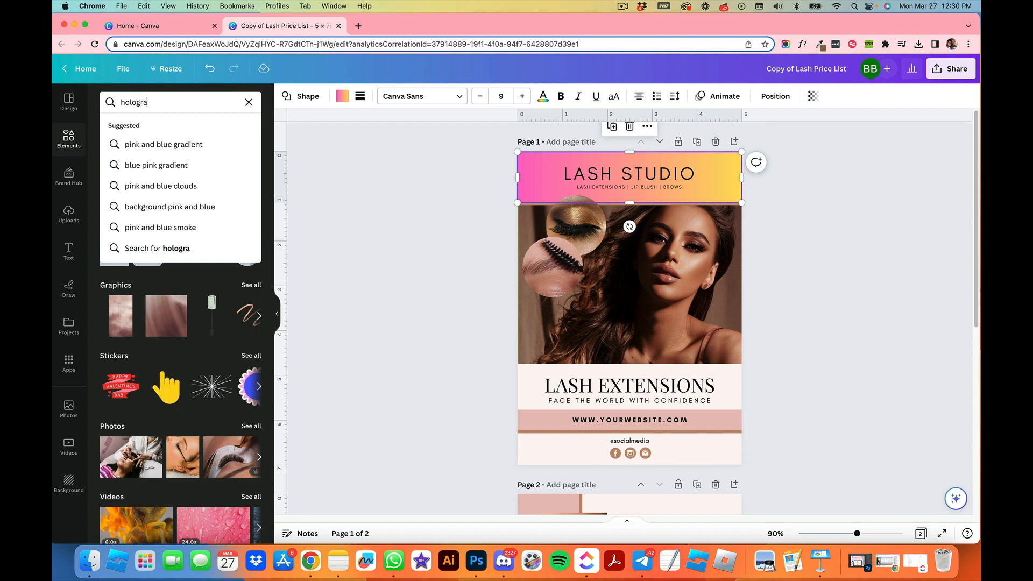
key(Return)
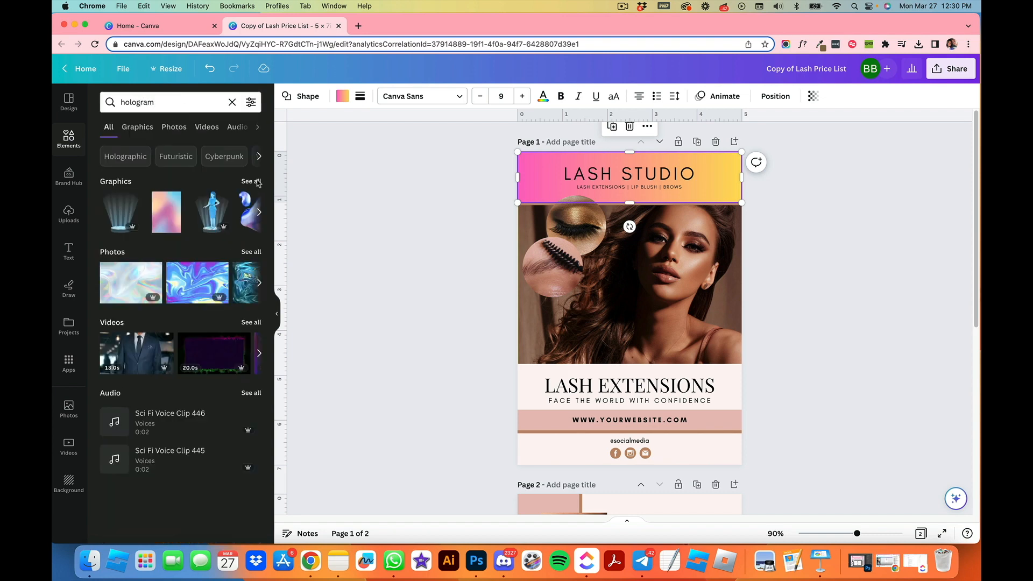
click(251, 252)
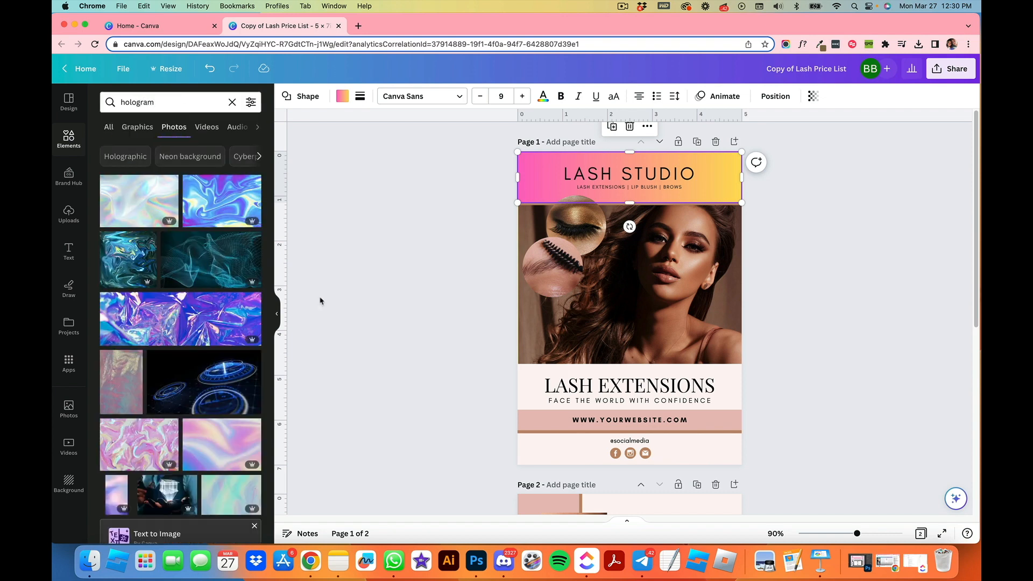
scroll(210, 283, down, 6)
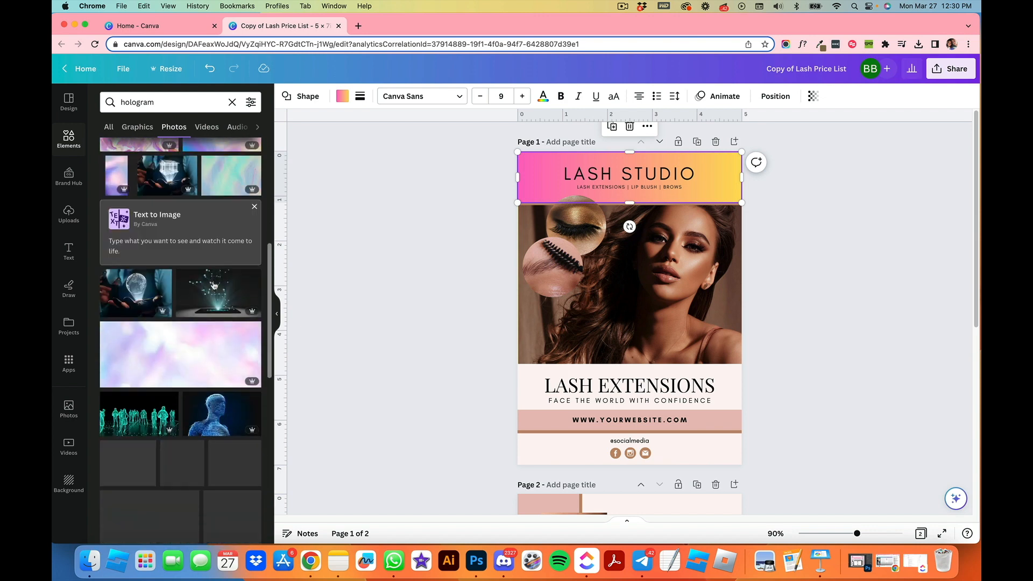
scroll(213, 285, up, 4)
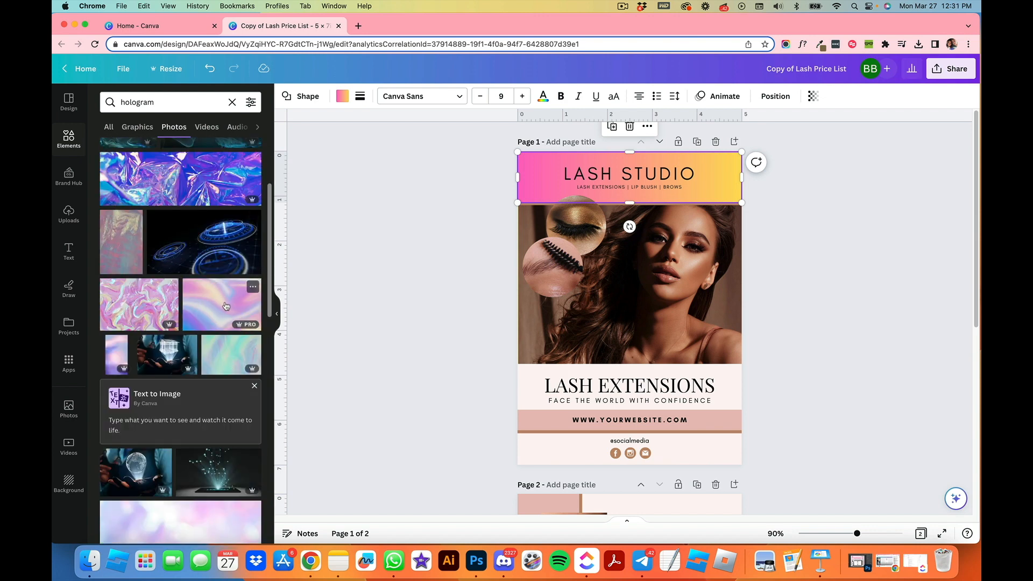
drag(217, 300, 539, 197)
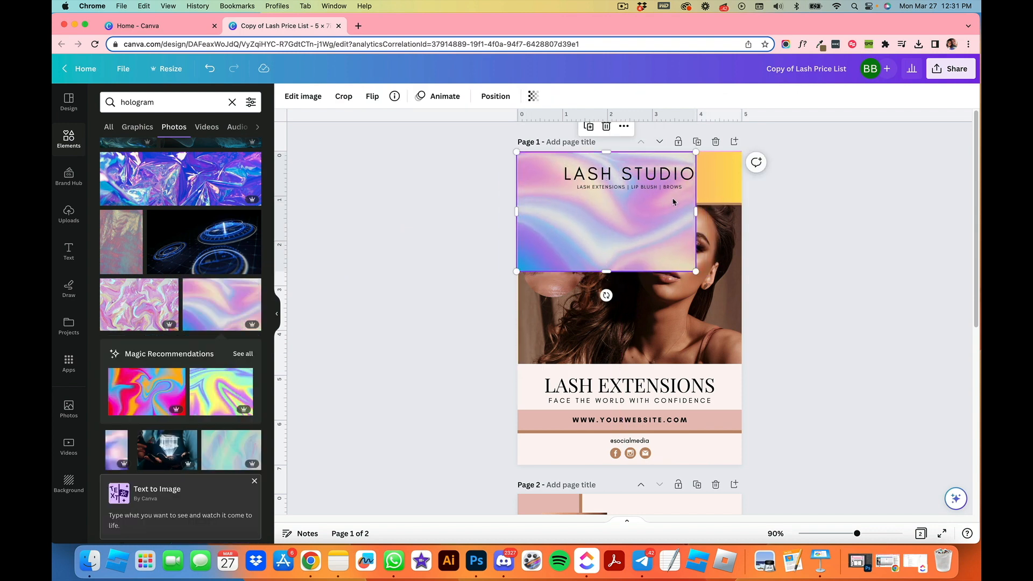
drag(697, 210, 742, 211)
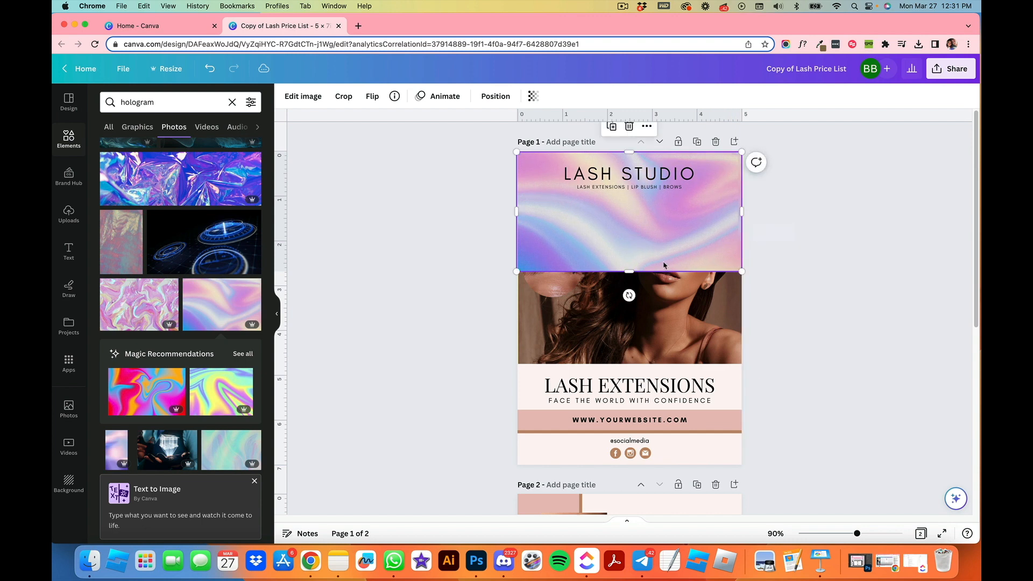
drag(632, 271, 640, 203)
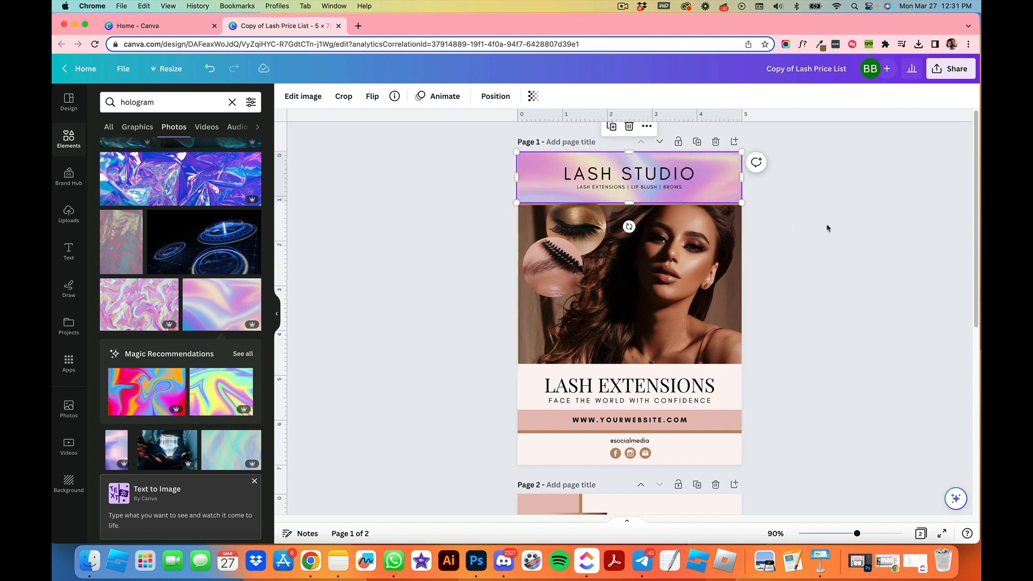
click(794, 277)
click(635, 158)
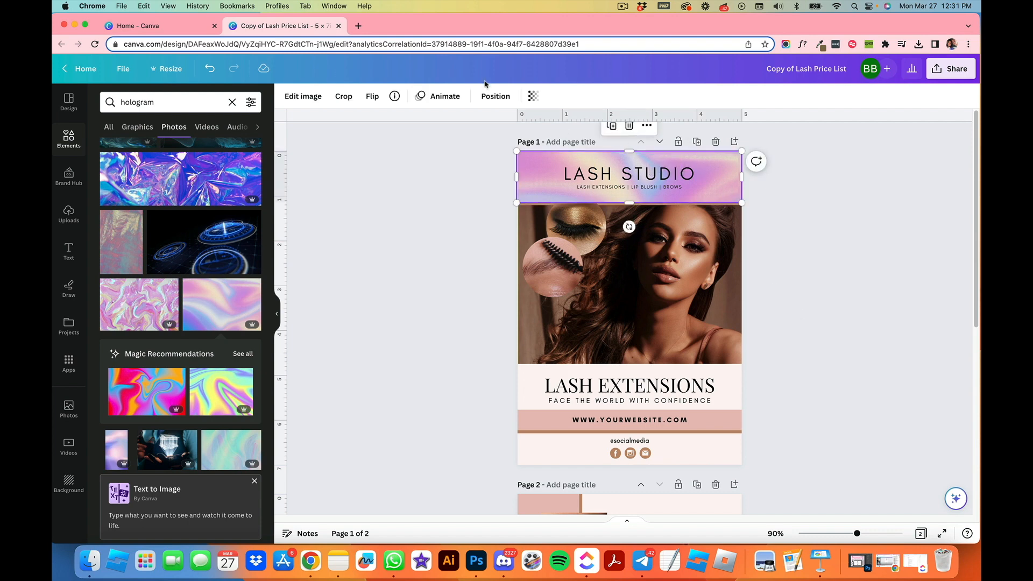
click(495, 95)
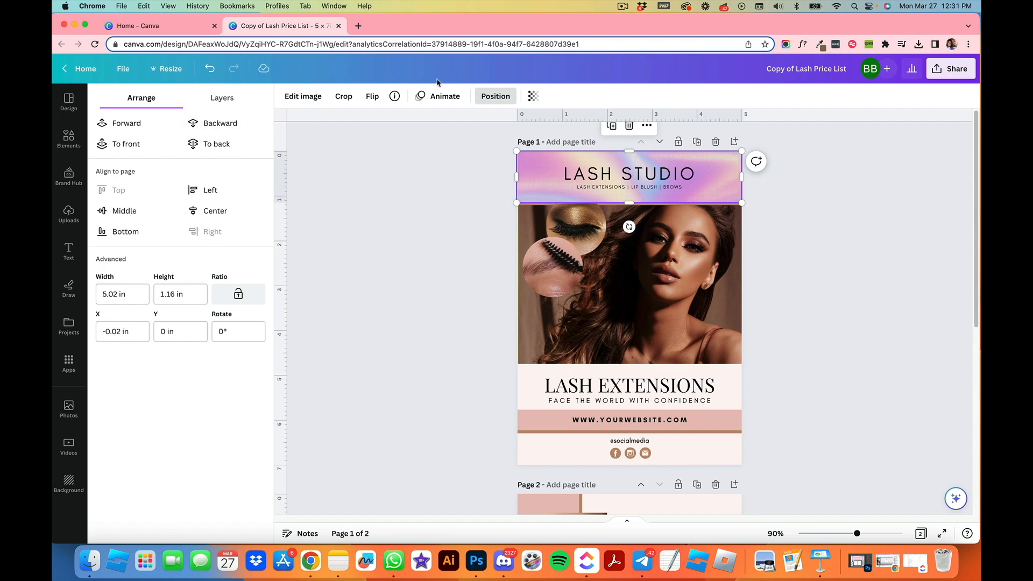
click(218, 124)
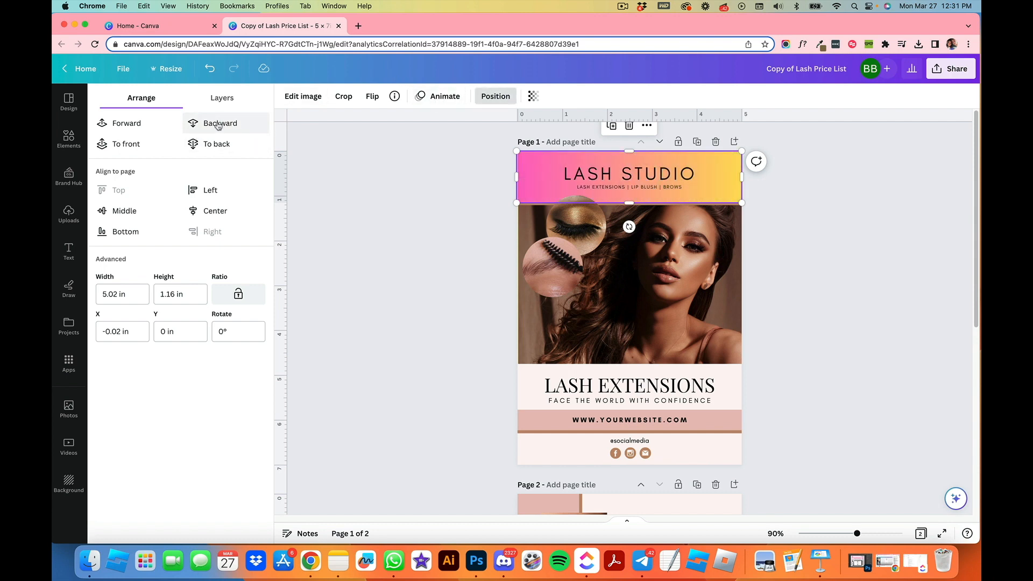
click(116, 126)
click(802, 280)
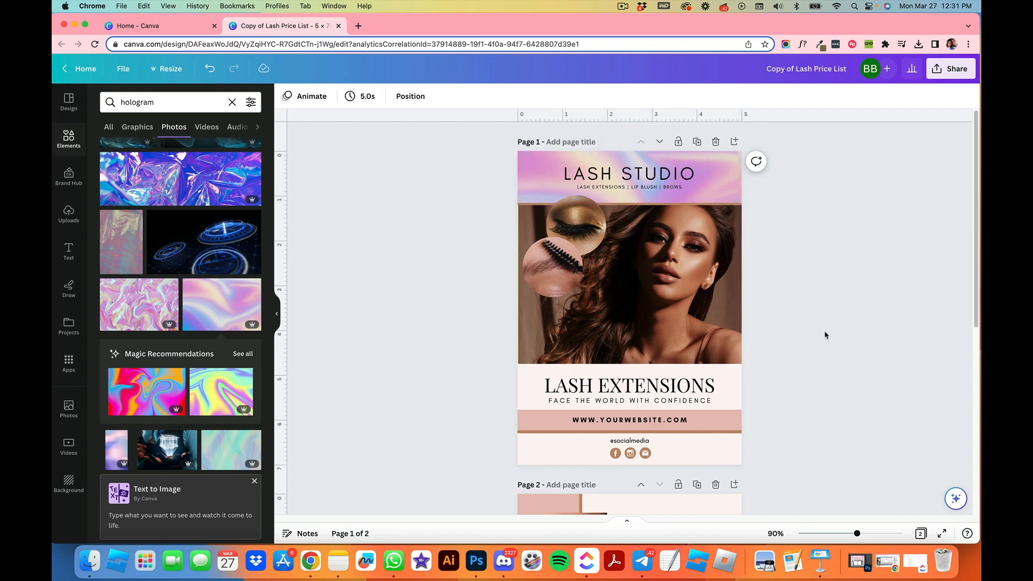
Step: Duplicate the header hologram image and move the copy onto the website address band
click(729, 201)
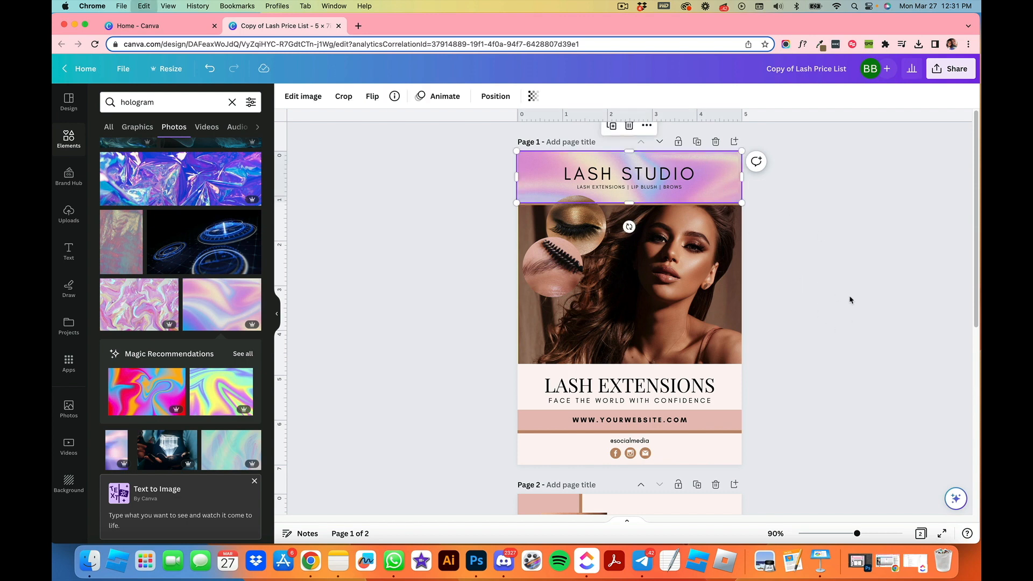
key(super+d)
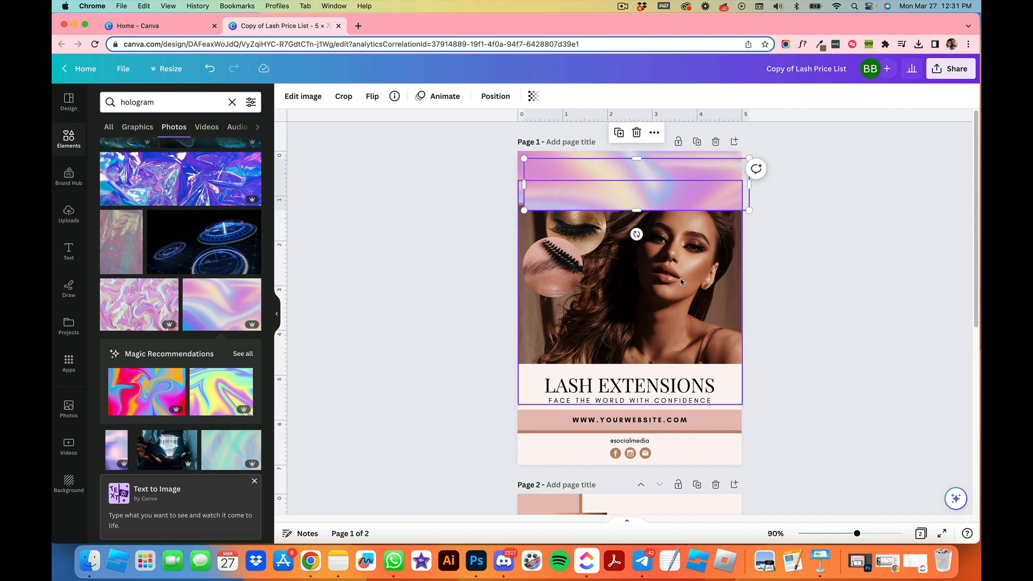
drag(659, 177, 634, 409)
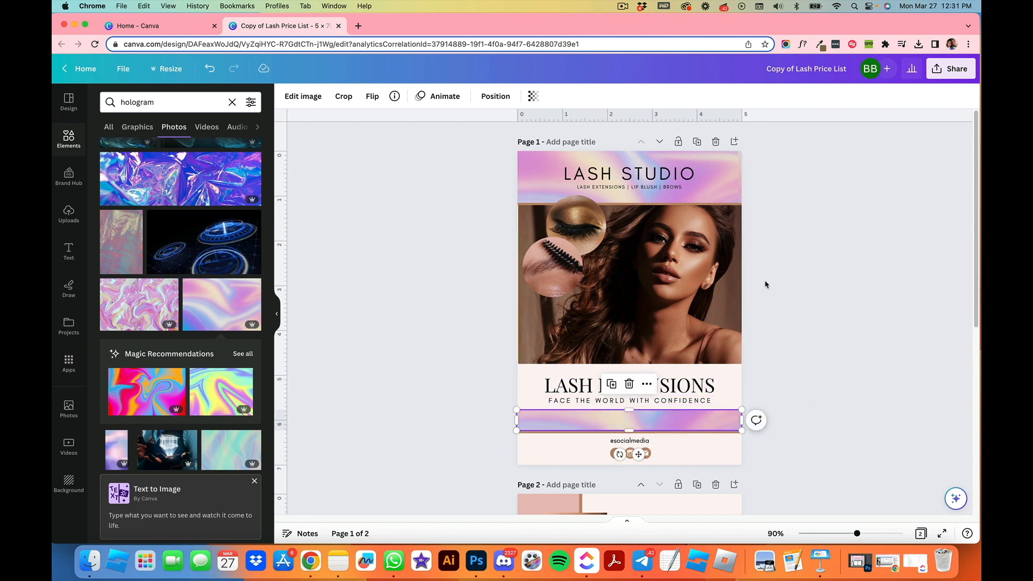
Step: Send the copied hologram image backward so the website address text sits above it
click(477, 96)
click(232, 130)
click(232, 130)
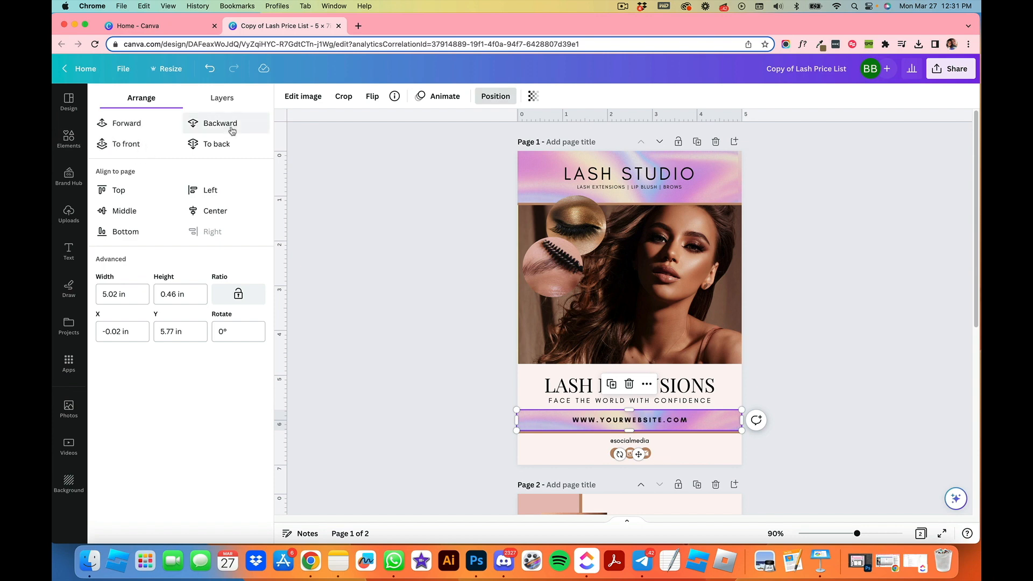
click(112, 130)
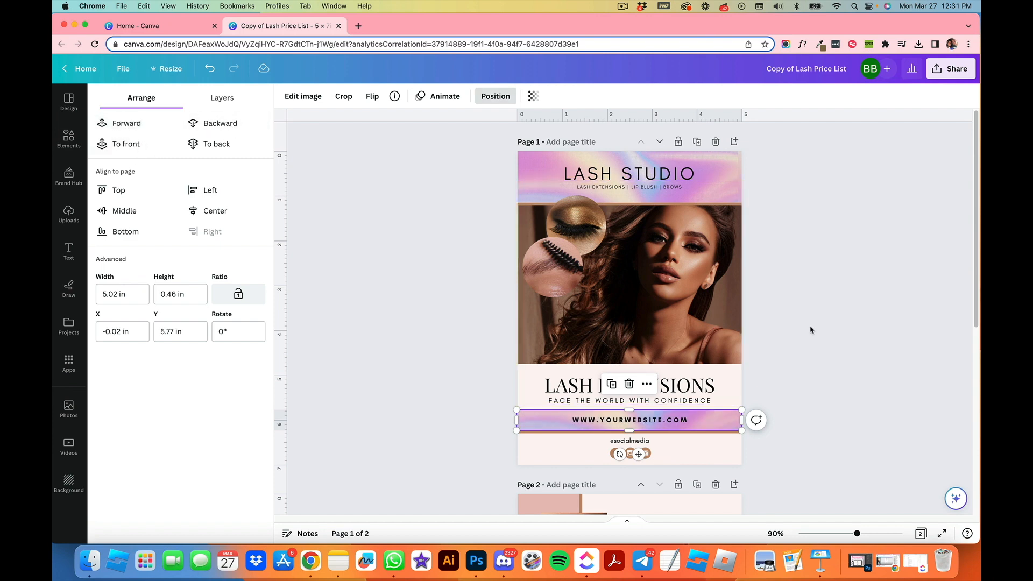
click(812, 336)
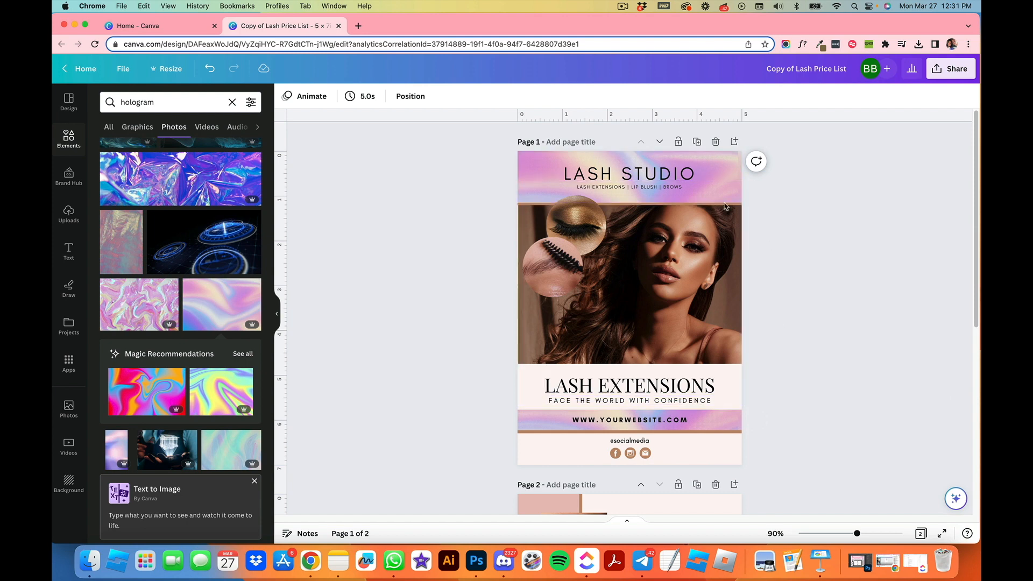
Step: Recolour the gradient header shape behind the hologram image white
click(710, 190)
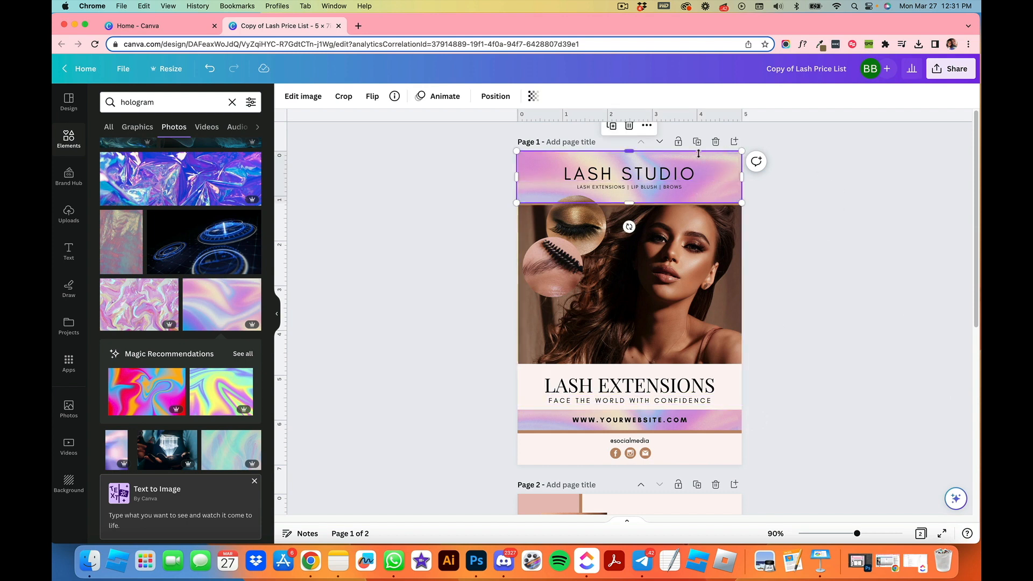
drag(625, 150, 628, 162)
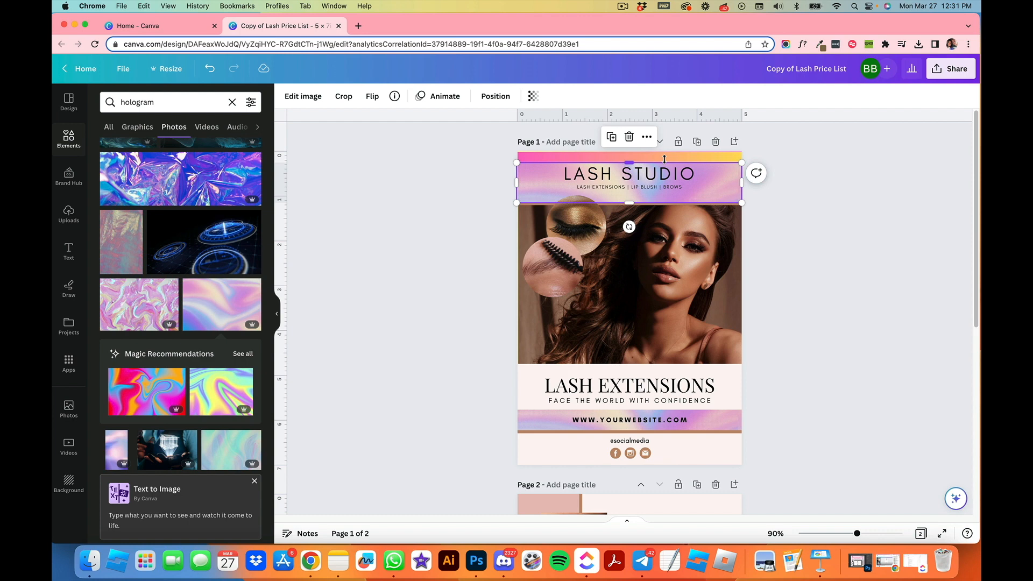
click(670, 156)
click(342, 96)
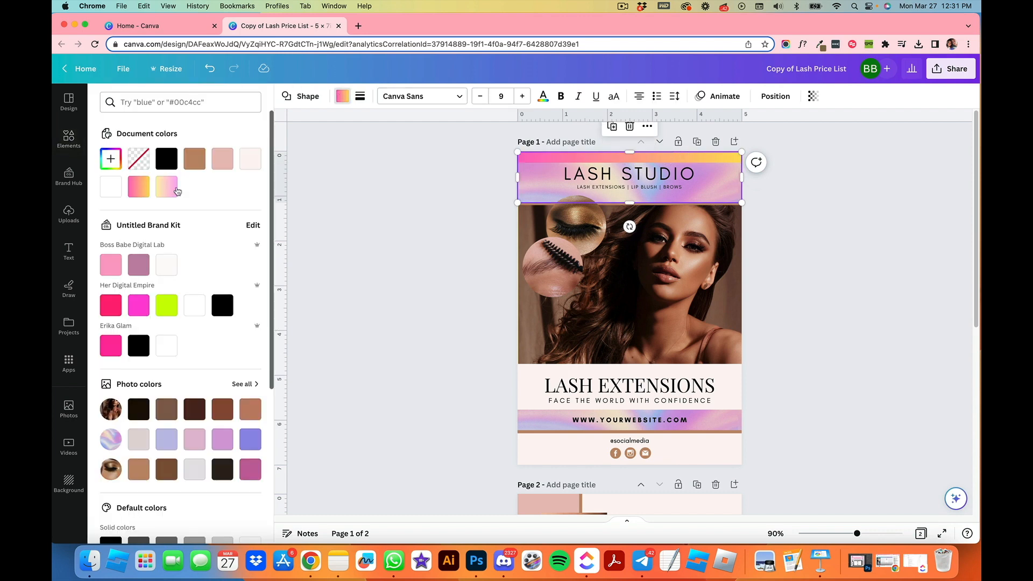
click(110, 186)
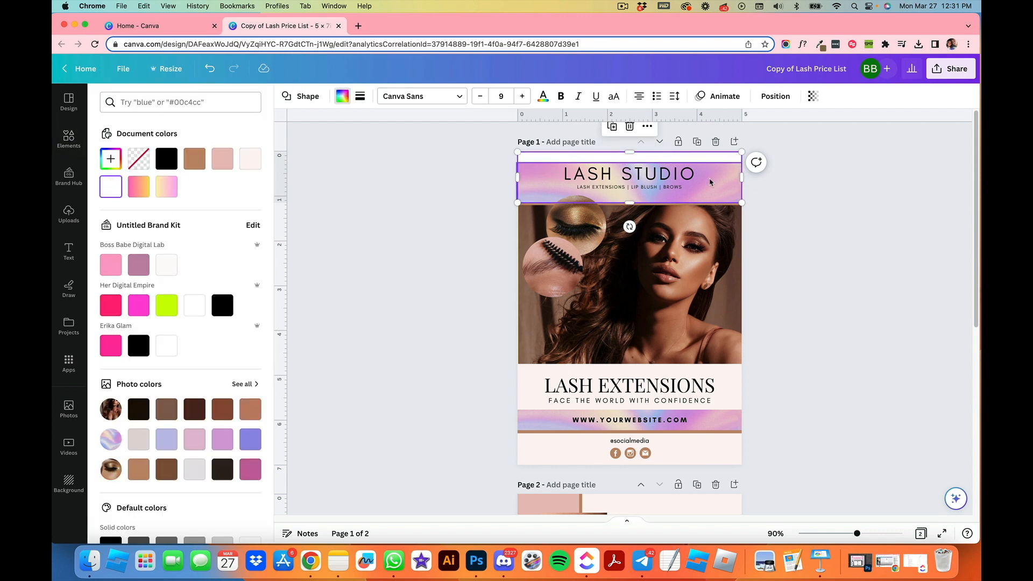
click(715, 192)
drag(629, 162, 628, 150)
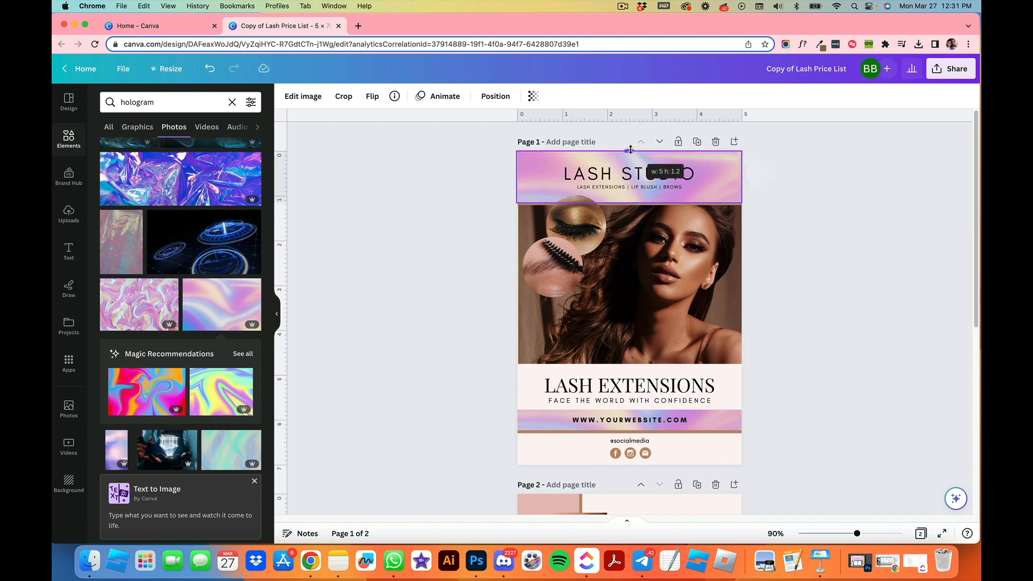
Step: Set the header hologram image's transparency to 46
click(532, 95)
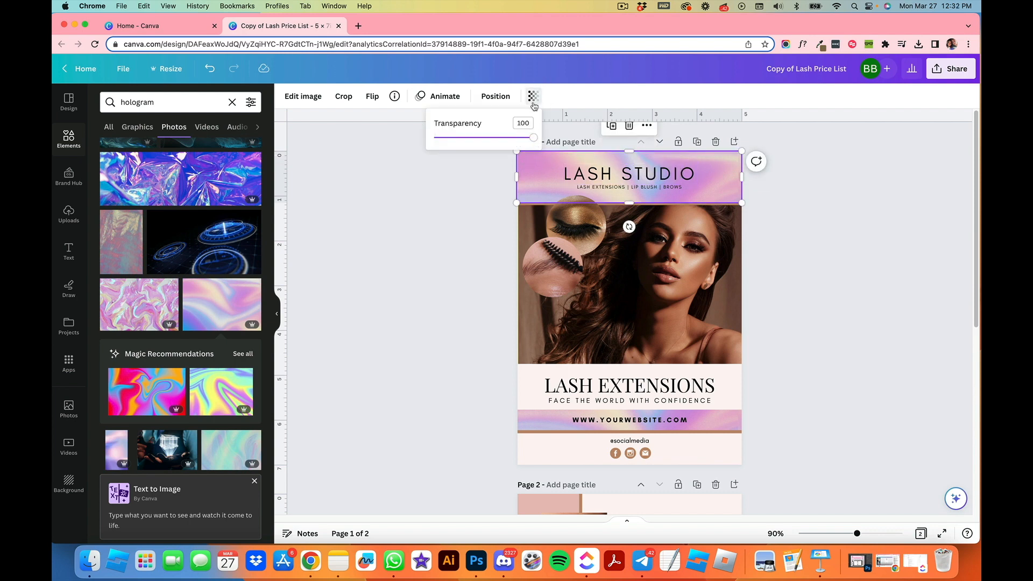
drag(533, 138, 478, 140)
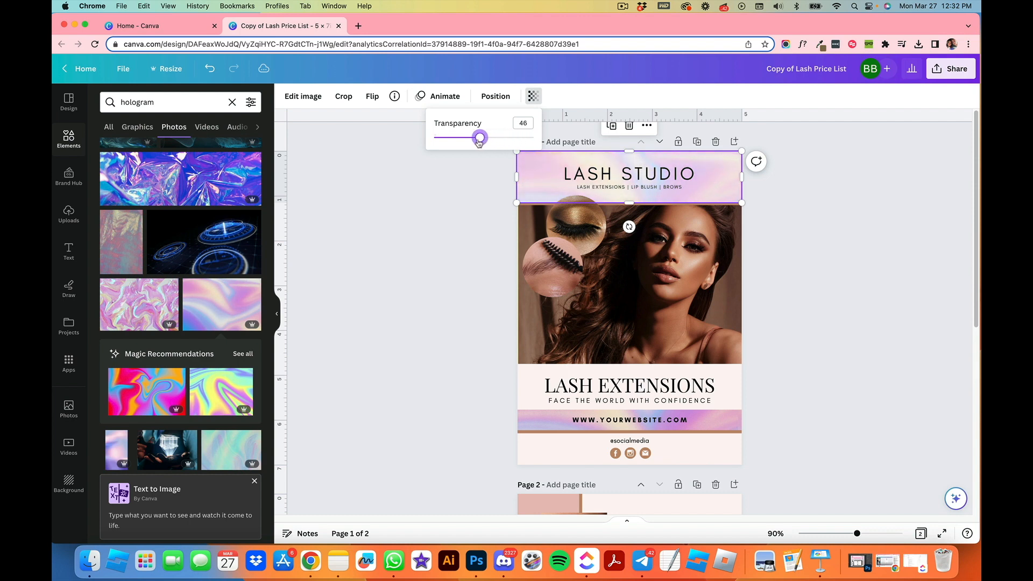
click(824, 254)
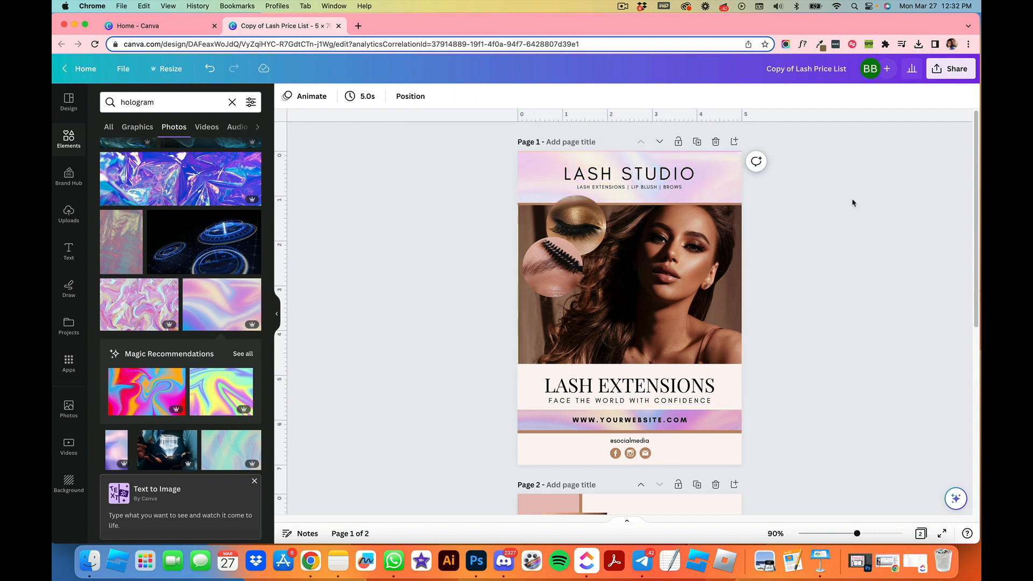
Step: Change the pink shape behind the website band hologram to white
click(711, 422)
drag(625, 411, 626, 417)
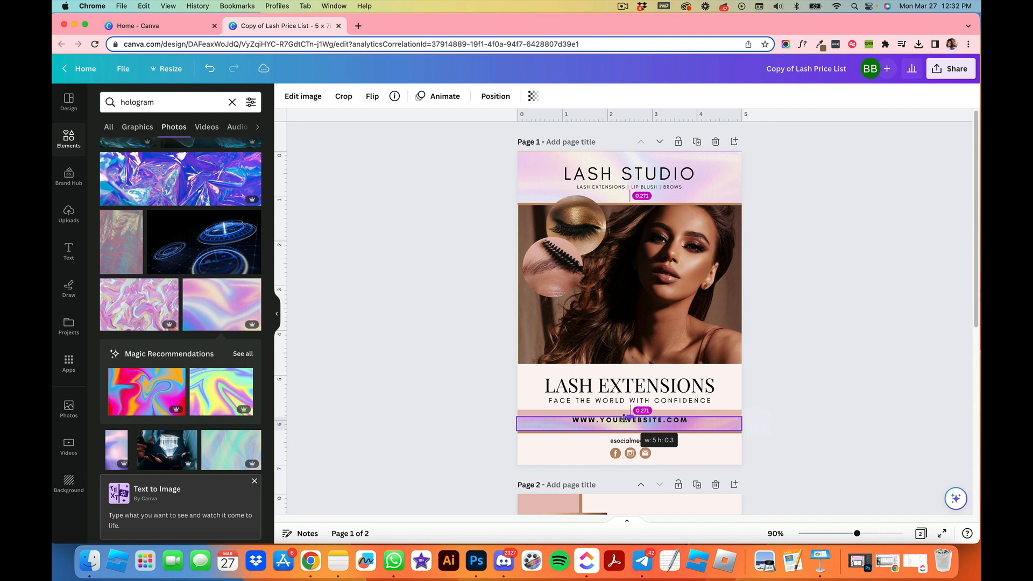
drag(708, 414, 727, 408)
click(343, 97)
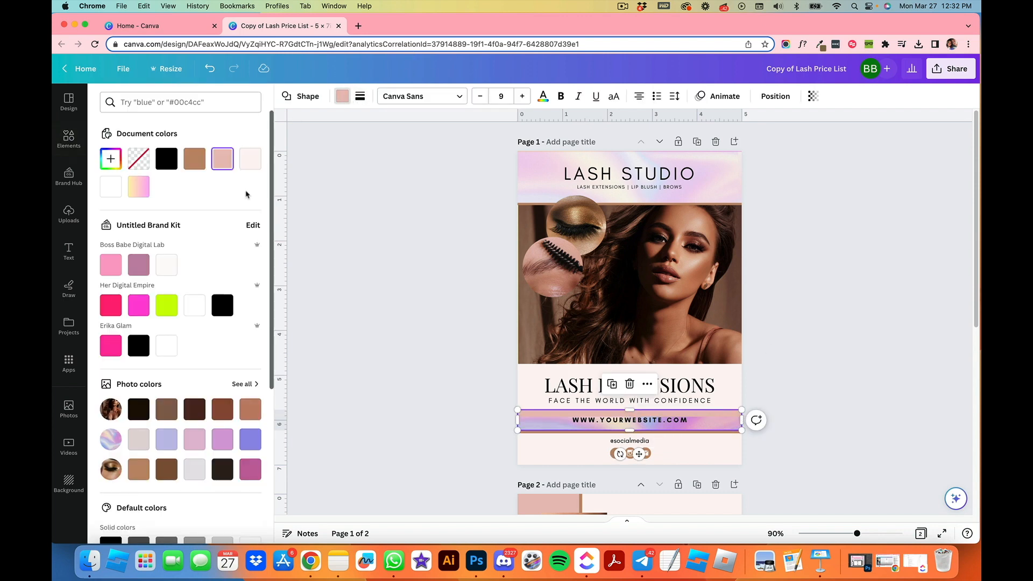
click(111, 194)
click(855, 433)
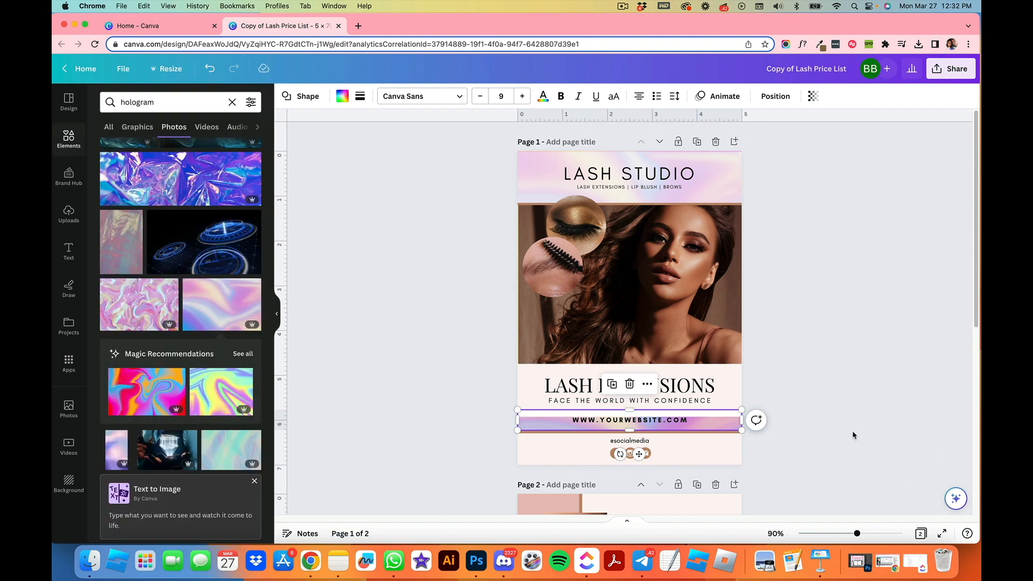
Step: Lower the website band hologram image's transparency to match the header
click(717, 426)
drag(632, 414, 632, 409)
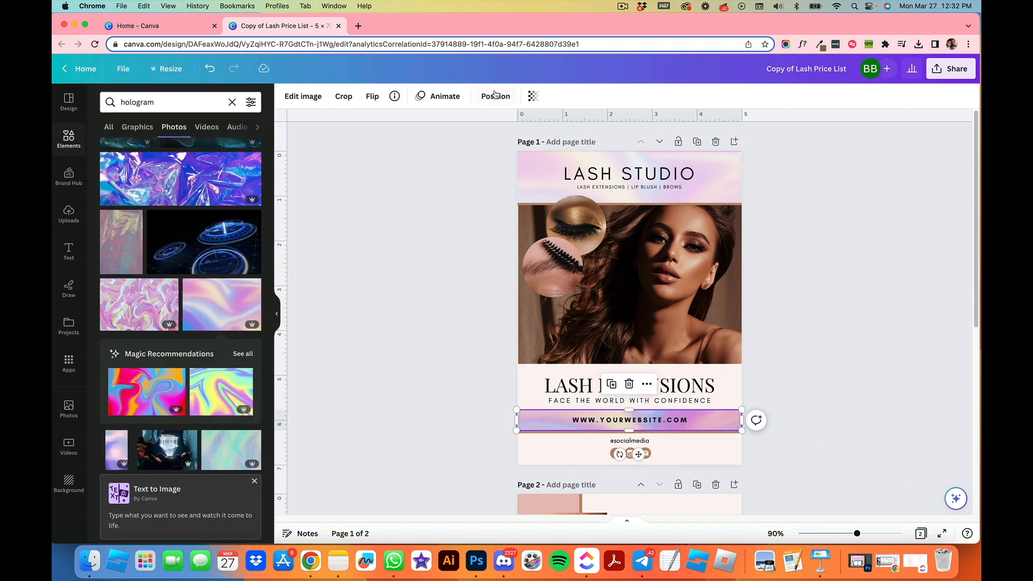
click(532, 96)
drag(532, 138, 478, 140)
click(923, 330)
click(926, 334)
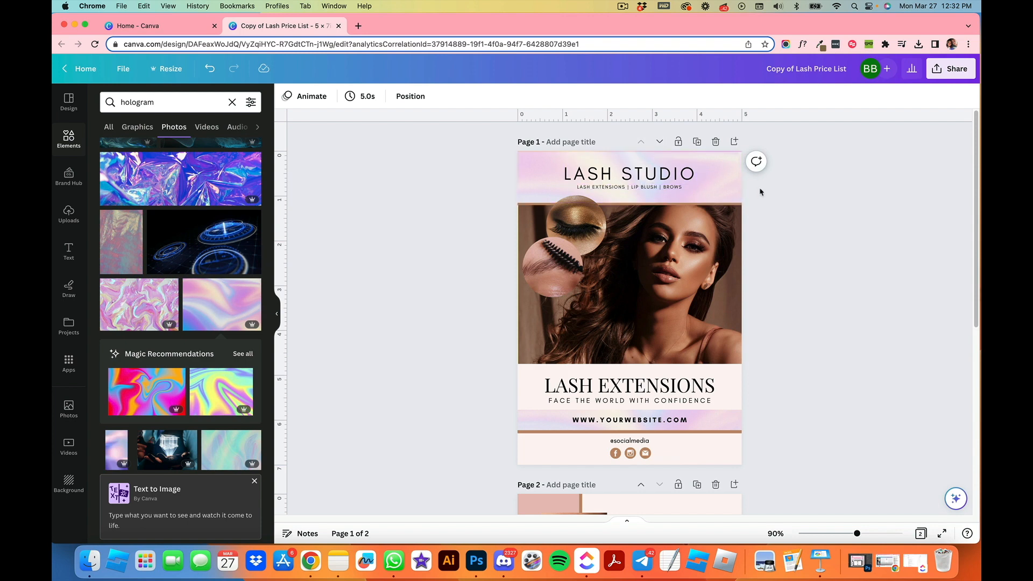
click(717, 174)
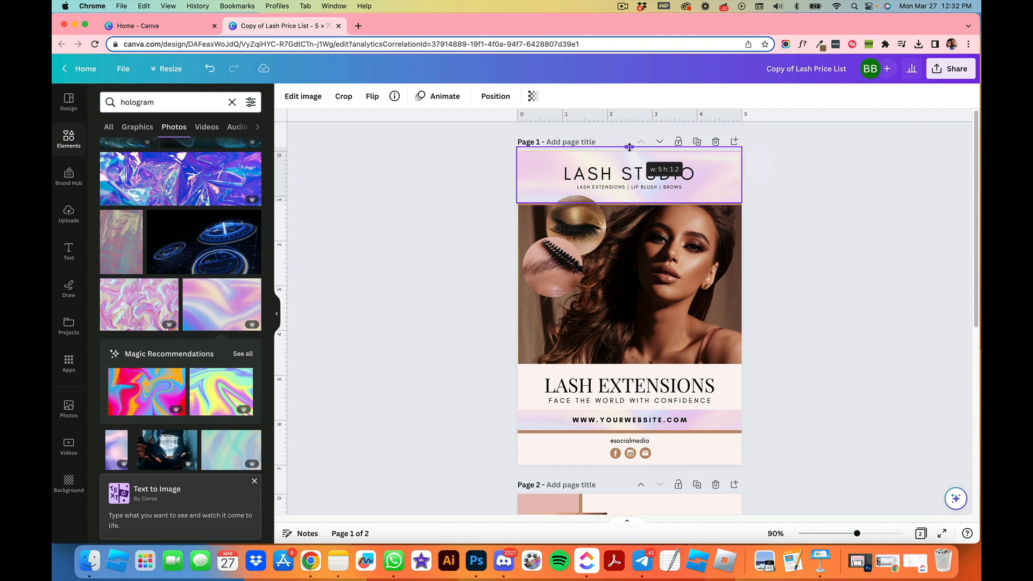
click(871, 282)
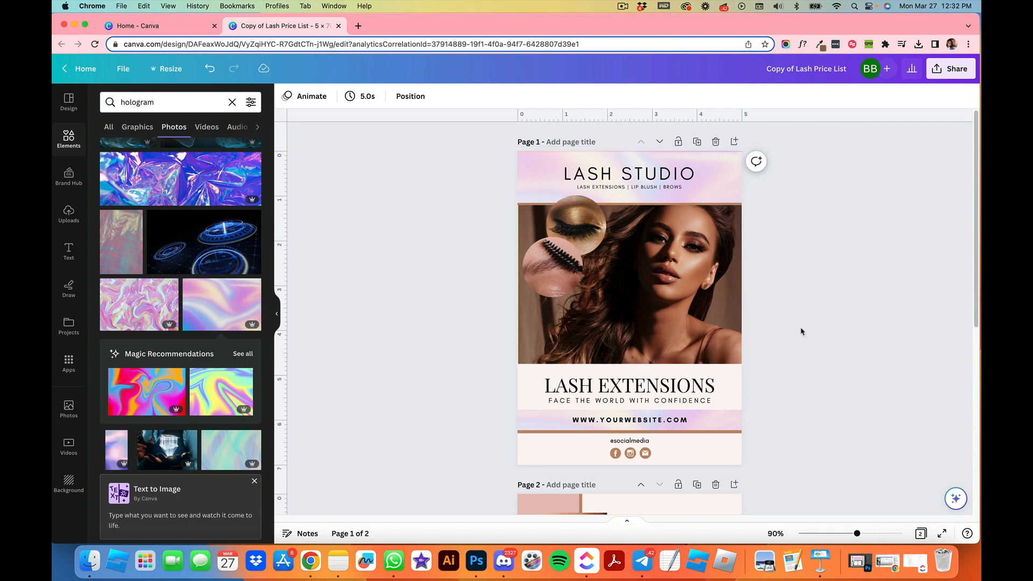
Step: Recolour the pink strip along the left edge of page 2 white
scroll(802, 330, down, 1)
click(720, 161)
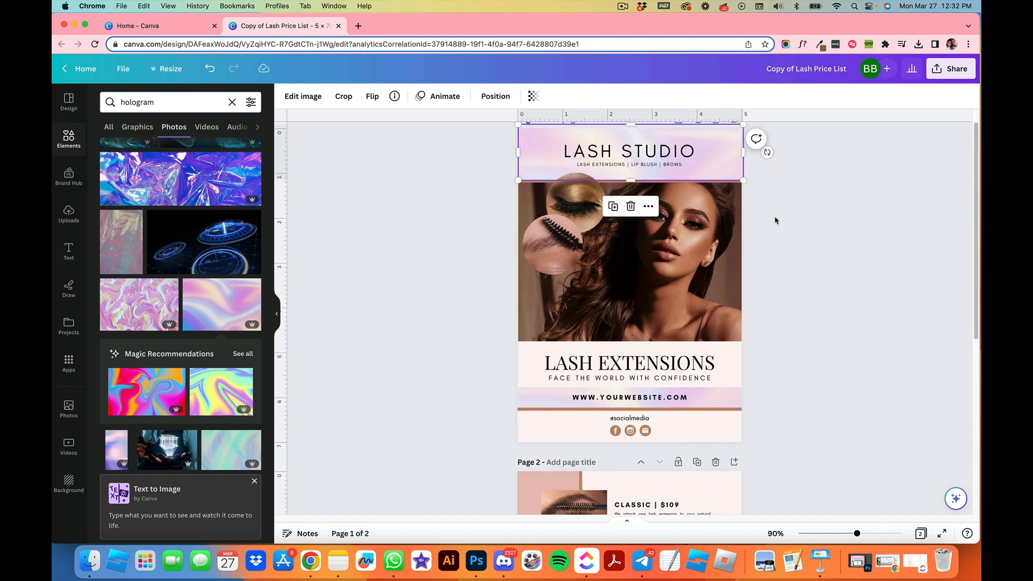
scroll(772, 242, down, 10)
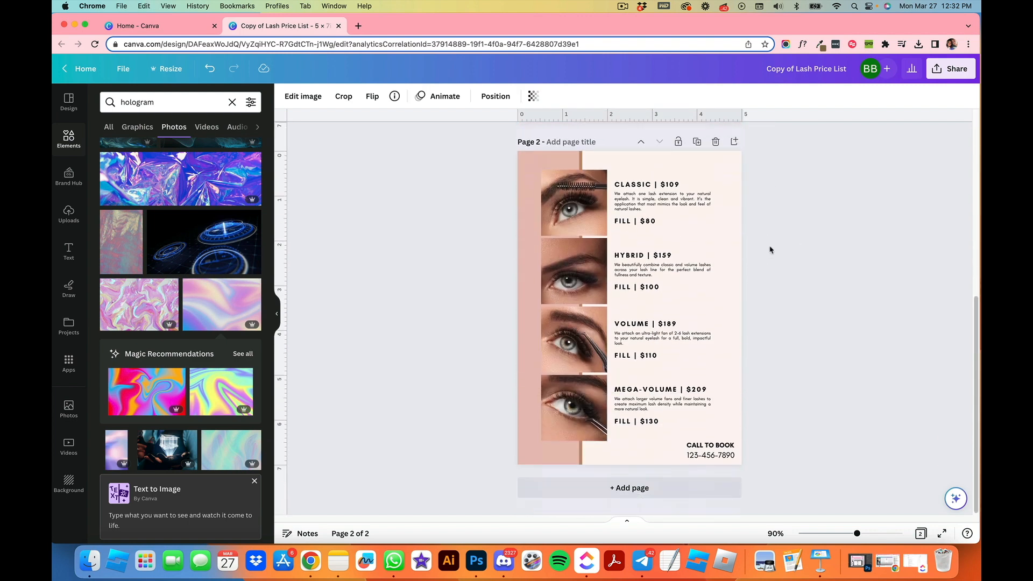
click(534, 160)
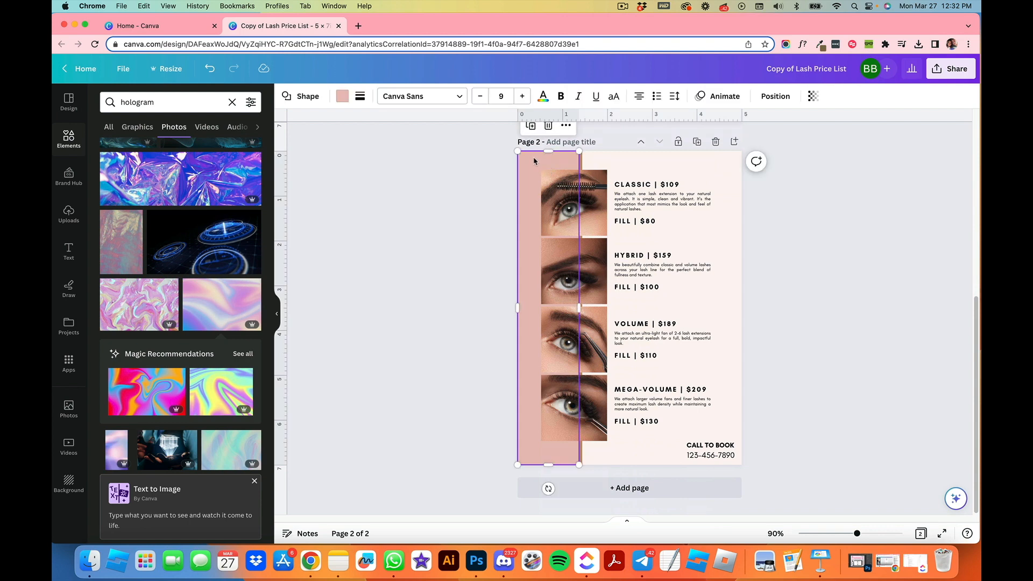
click(341, 100)
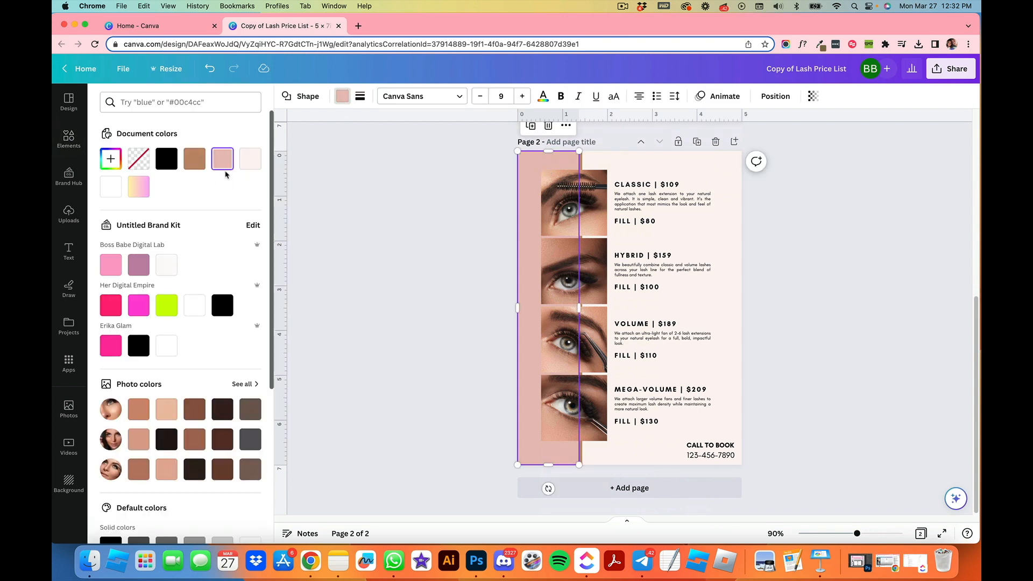
click(111, 186)
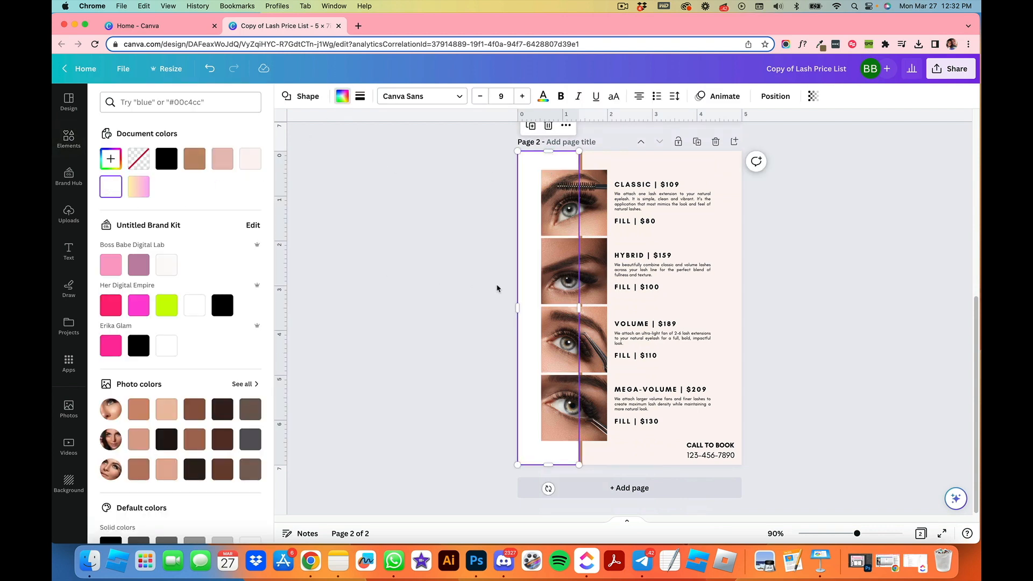
Step: Paste the hologram image onto page 2 and stretch it to cover the left strip
key(super+v)
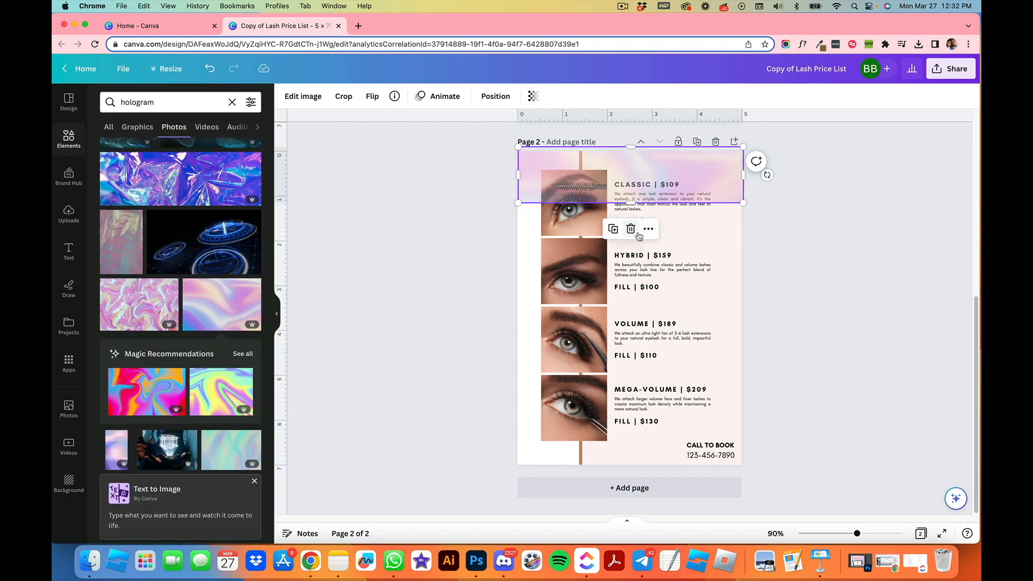
drag(735, 174, 531, 463)
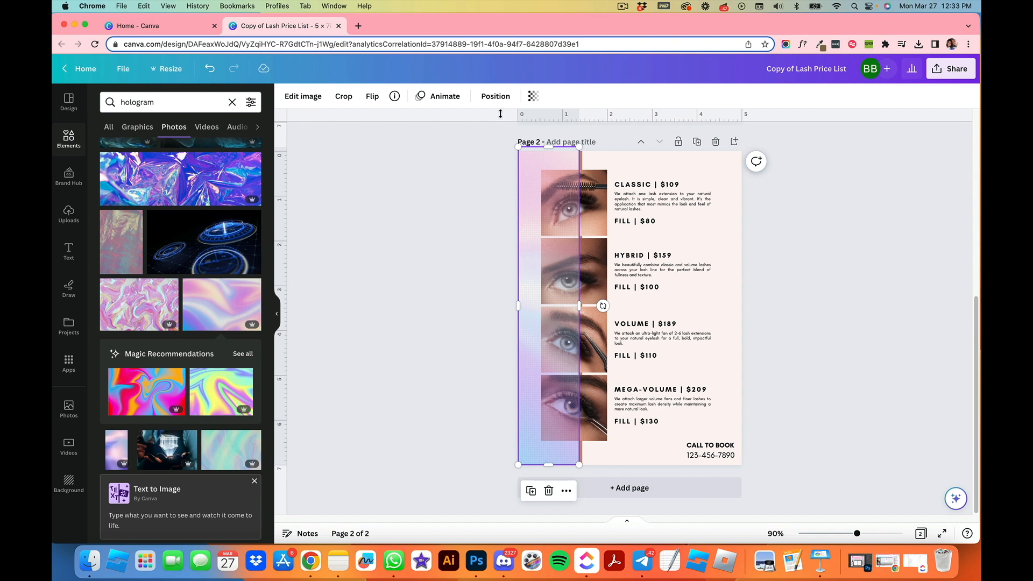
Step: Send the page 2 hologram strip backward so it sits behind the eye photos
click(495, 95)
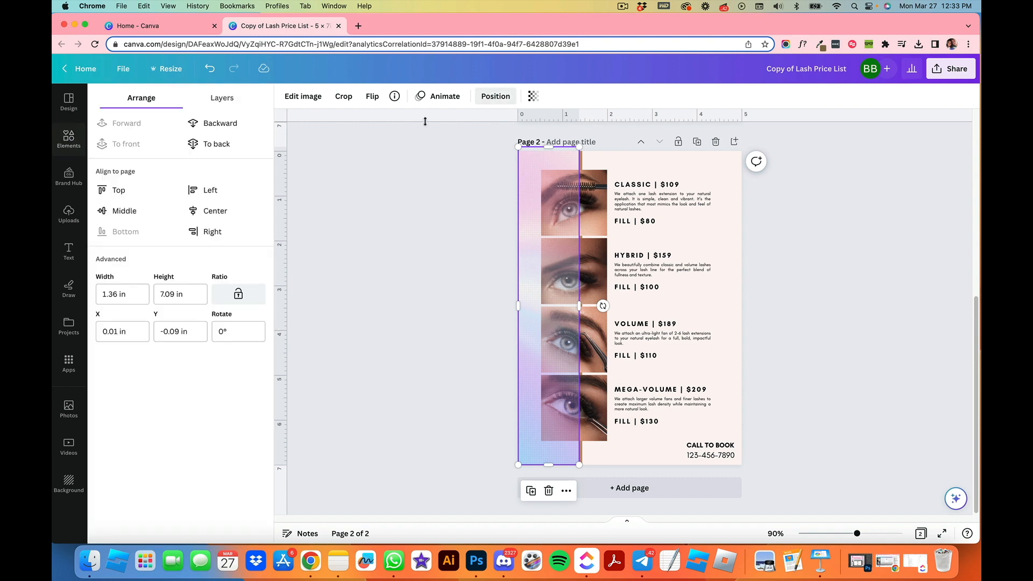
click(218, 123)
click(218, 123)
click(218, 124)
click(218, 123)
click(218, 123)
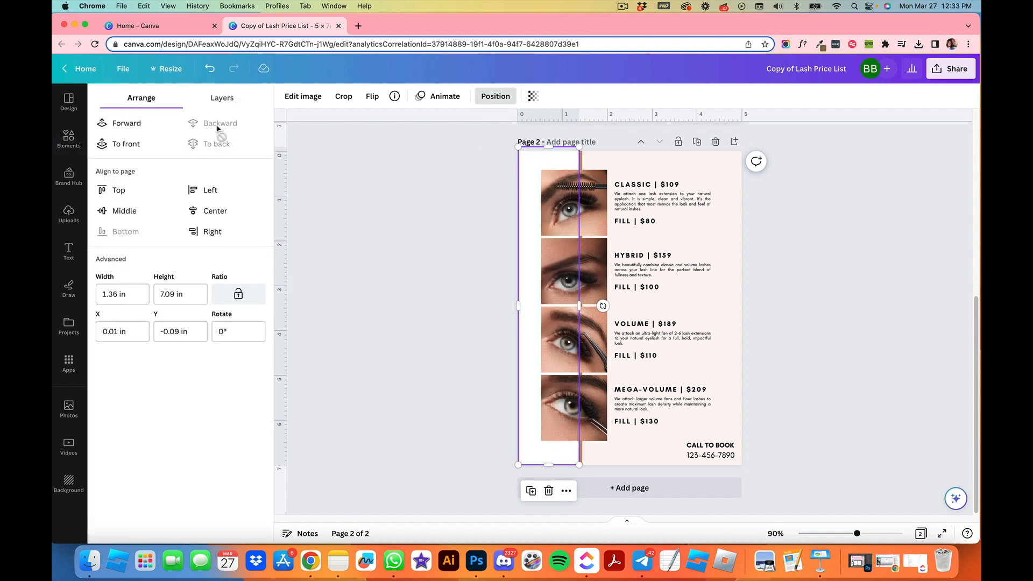
click(138, 123)
click(425, 285)
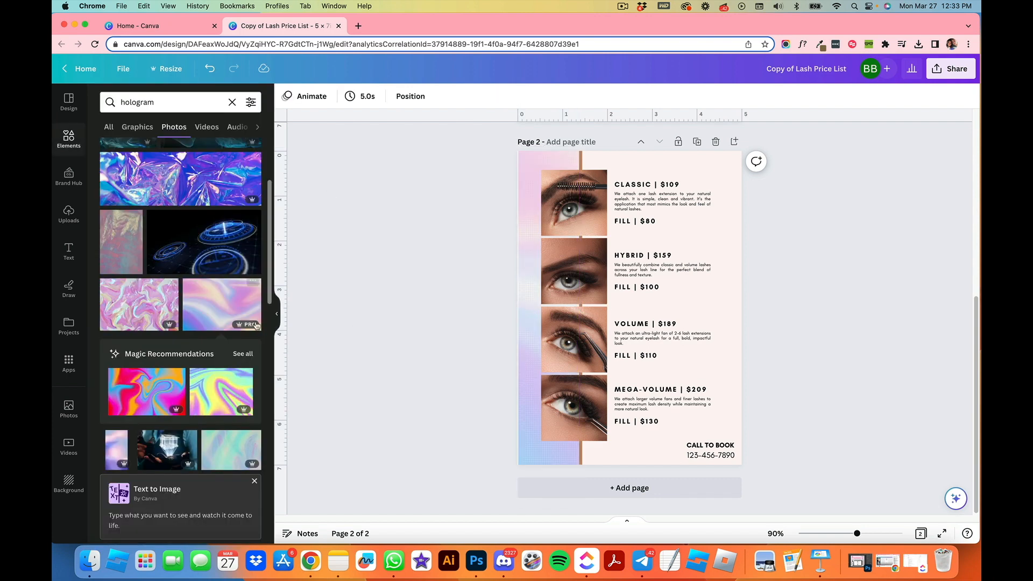
click(523, 284)
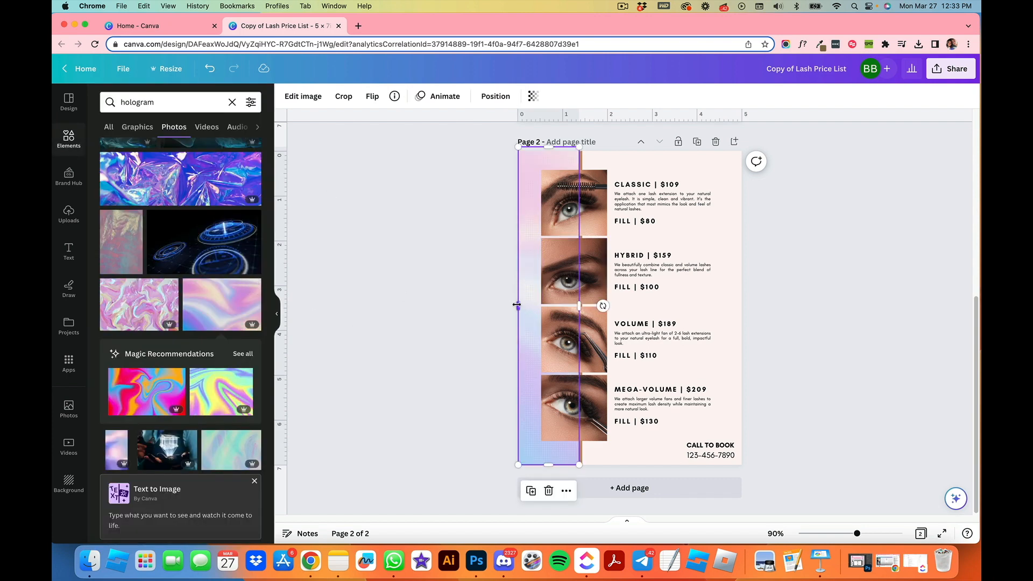
click(748, 193)
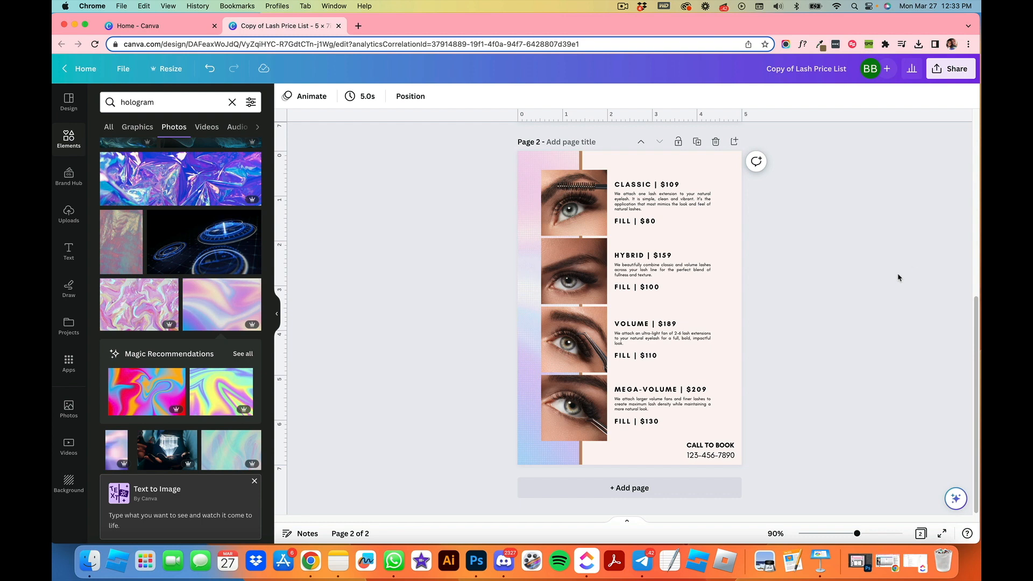
Step: Change the brown divider line to the lavender-blue photo colour across all pages
scroll(877, 301, up, 8)
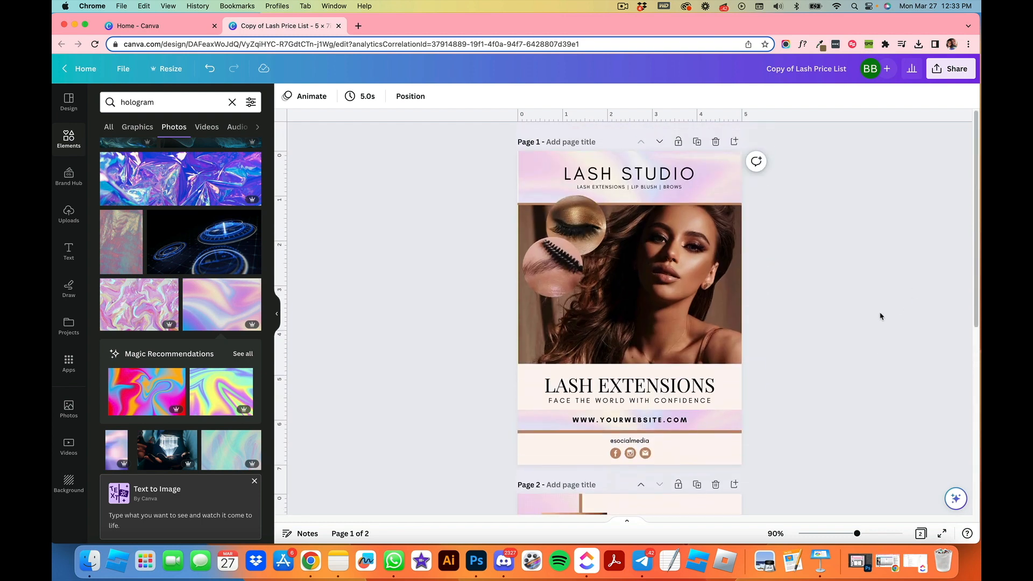
click(652, 204)
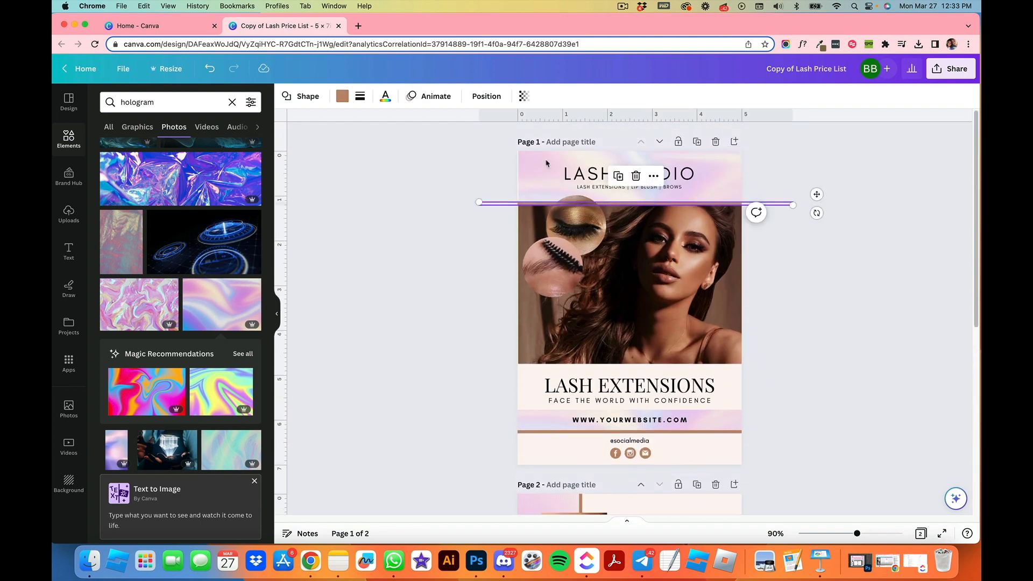
click(343, 96)
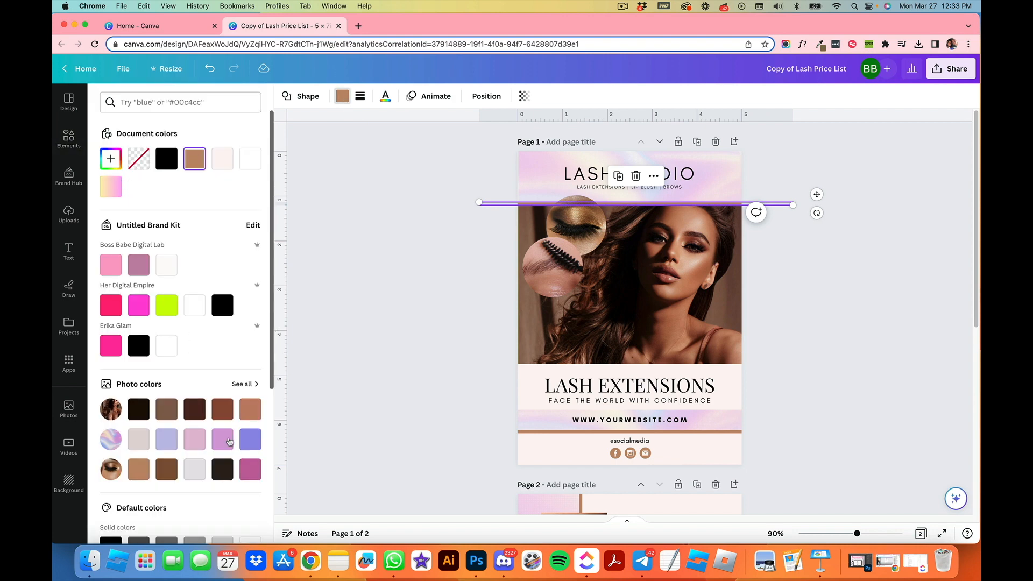
click(250, 439)
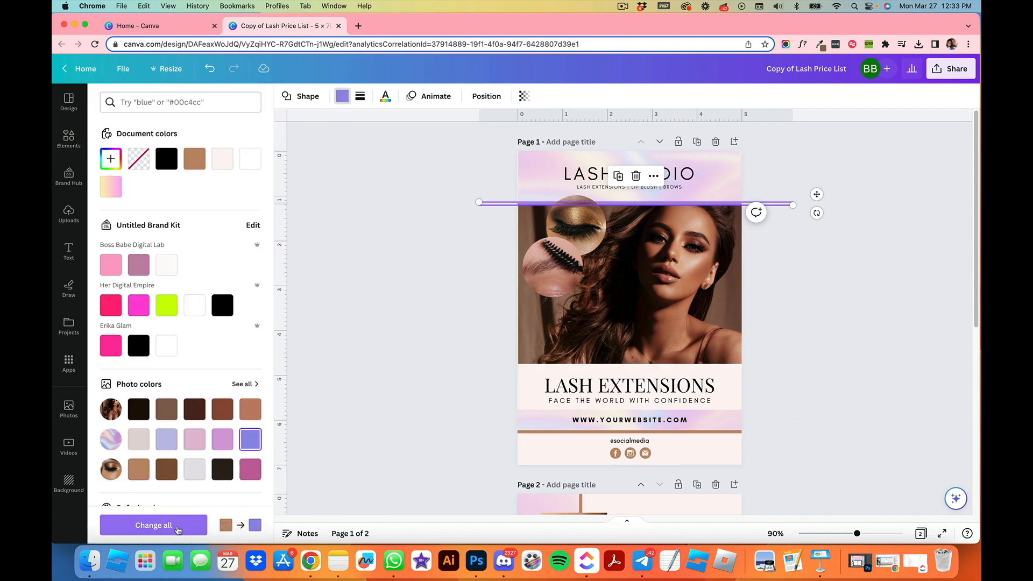
click(160, 526)
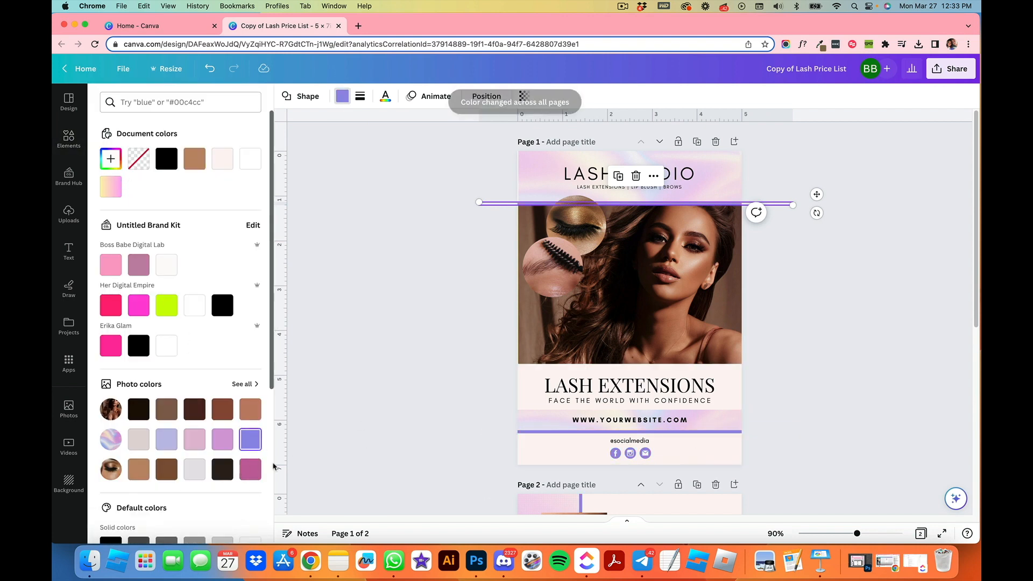
click(419, 438)
scroll(422, 443, down, 6)
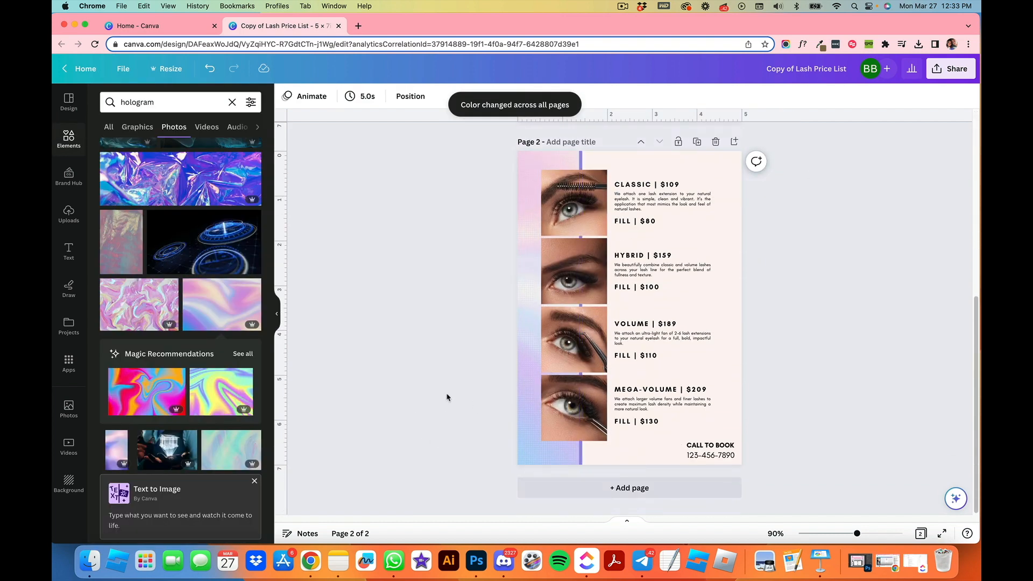
scroll(432, 401, up, 6)
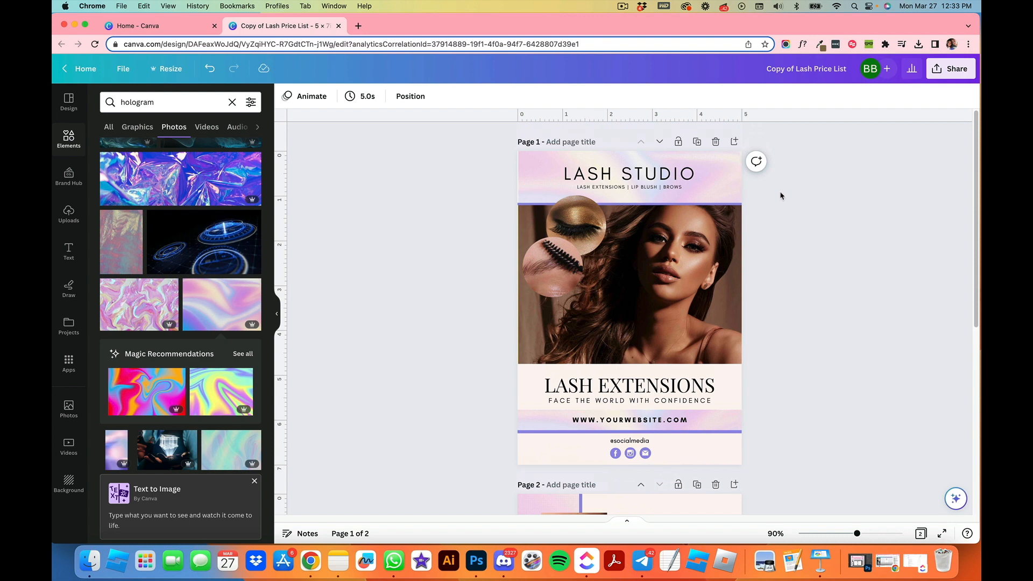
click(538, 176)
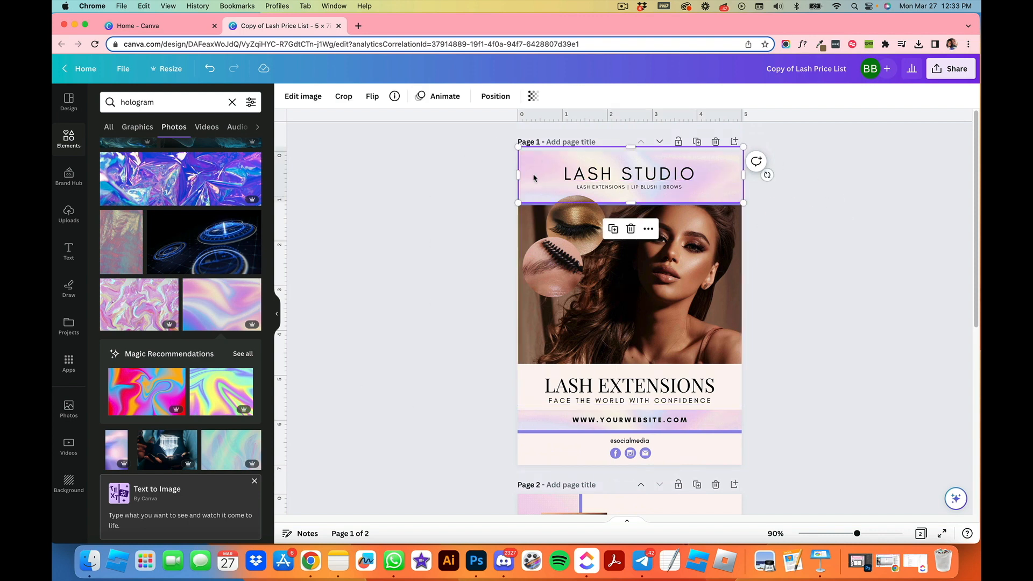
click(485, 197)
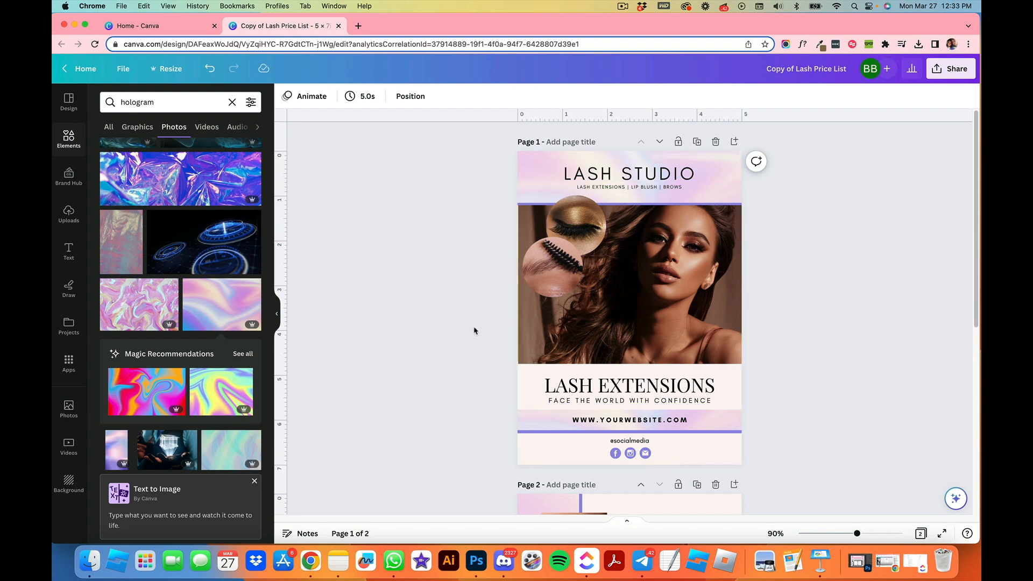
scroll(444, 372, down, 10)
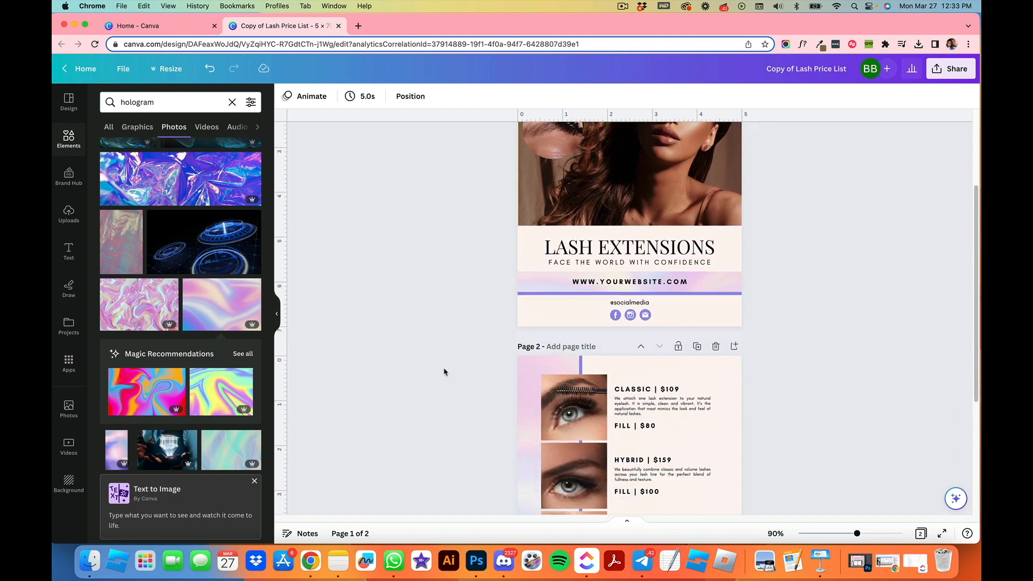
scroll(445, 371, up, 10)
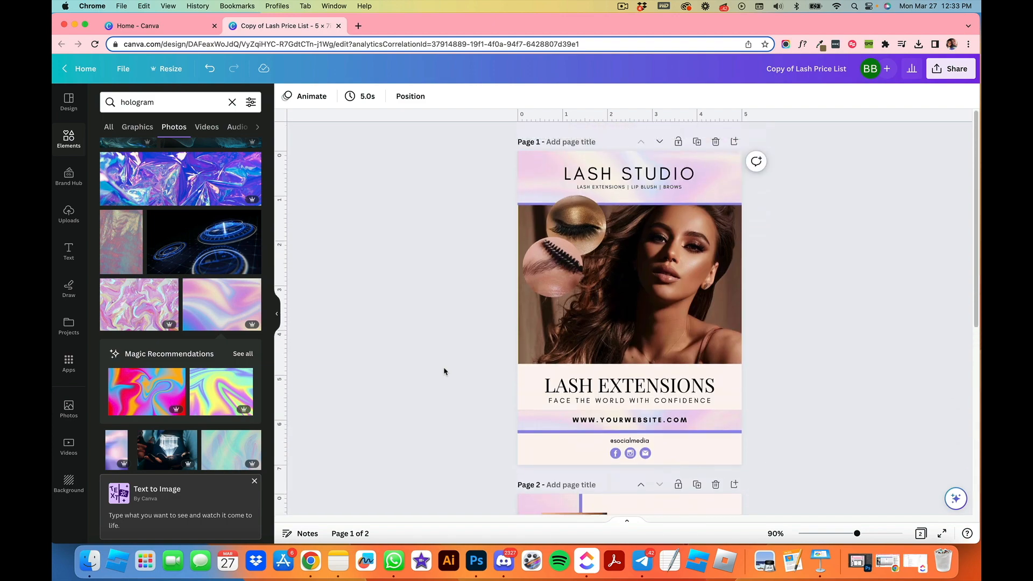
Step: Recolour the pale pink background shapes to #F0EFFF across all pages
click(522, 381)
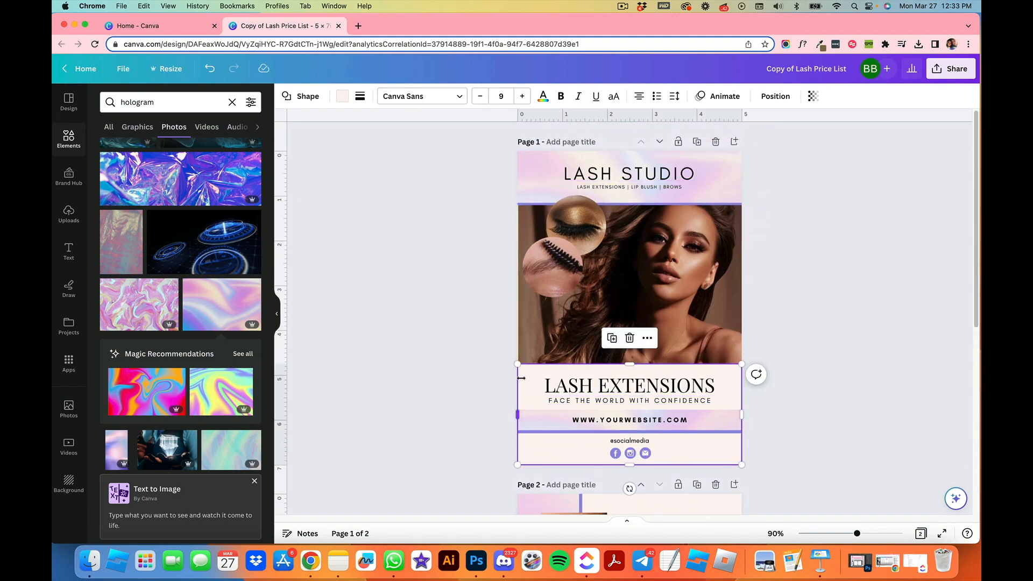
click(535, 238)
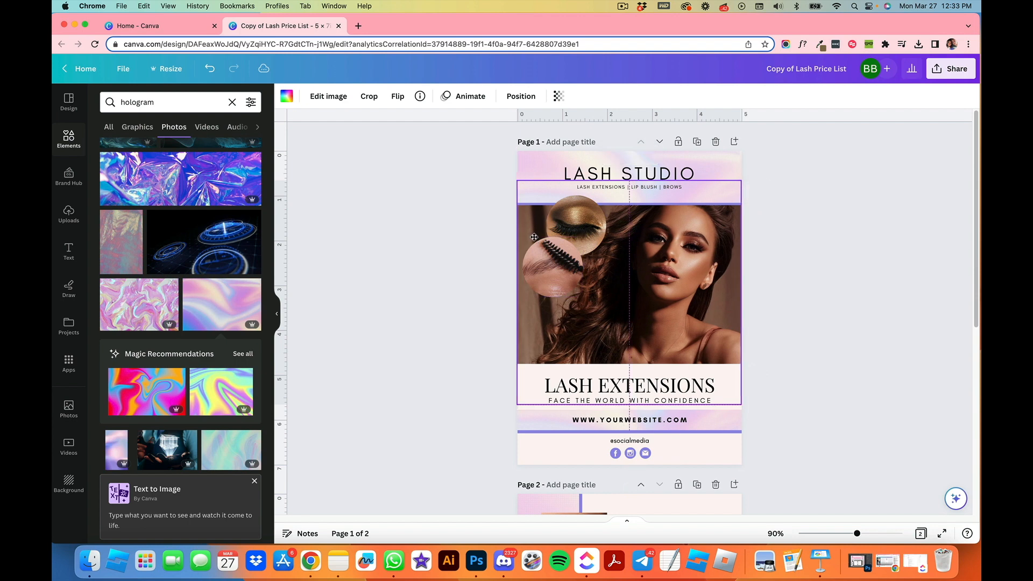
click(729, 457)
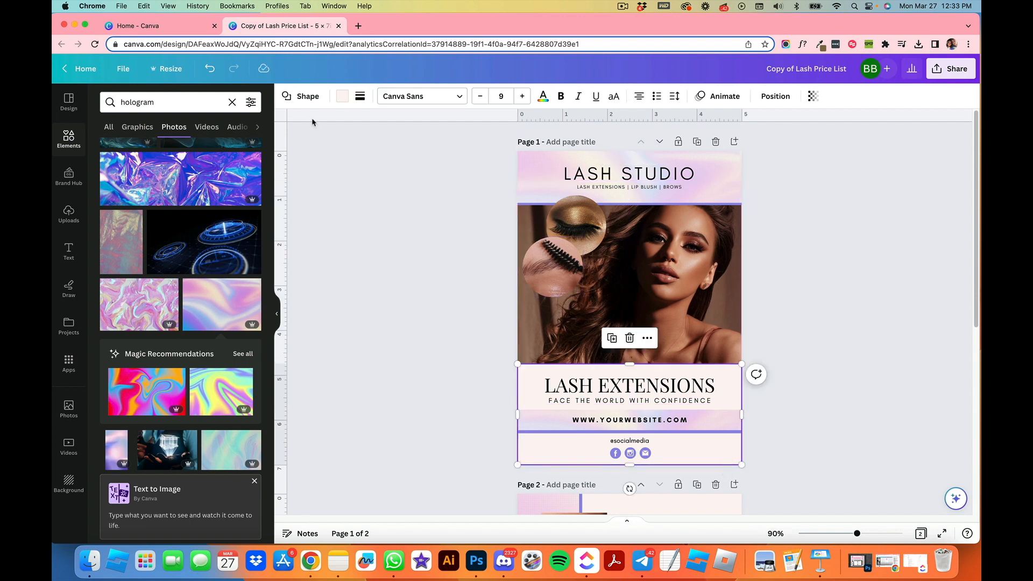
click(342, 97)
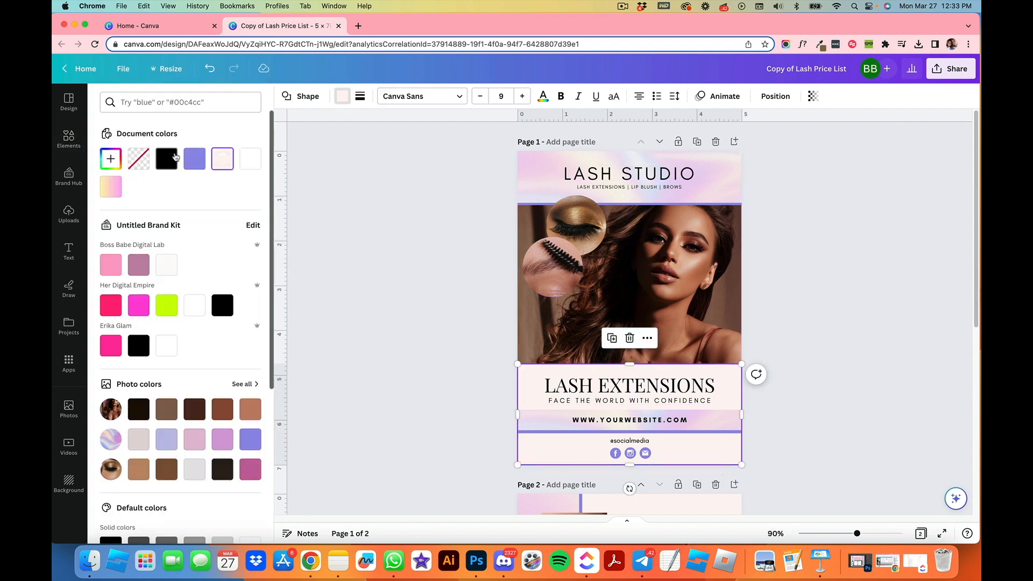
click(195, 159)
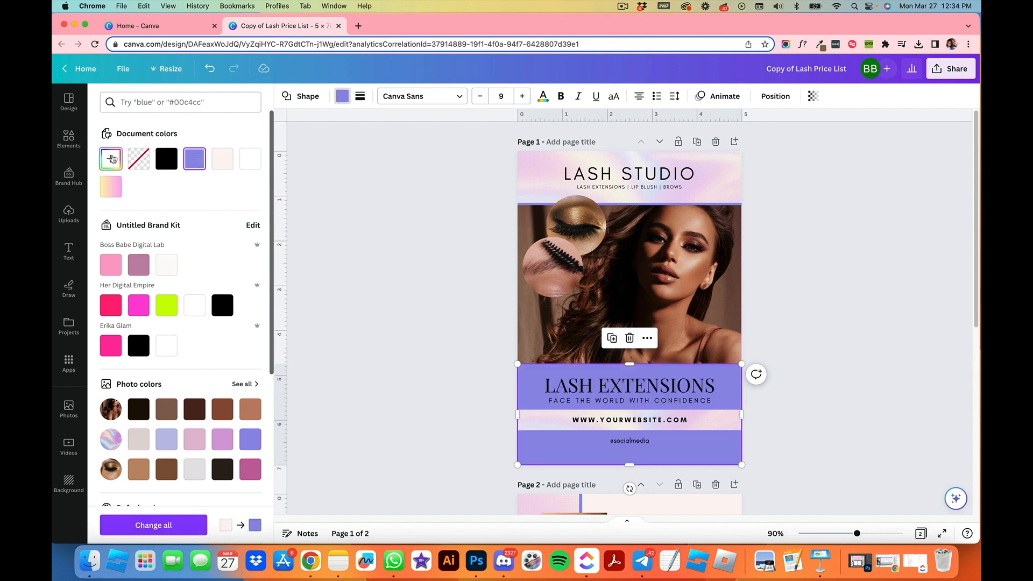
click(112, 158)
click(123, 209)
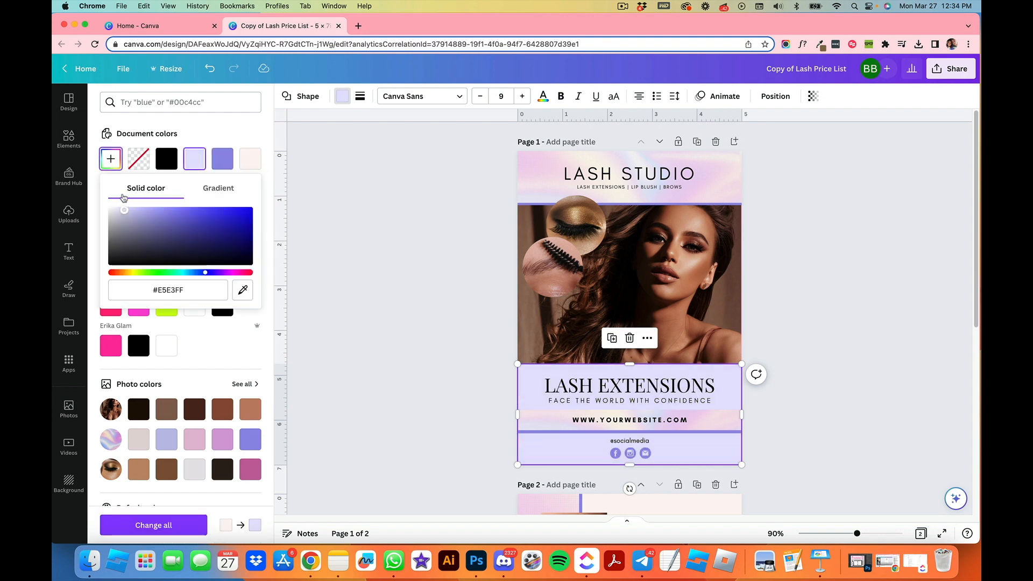
drag(123, 197, 117, 196)
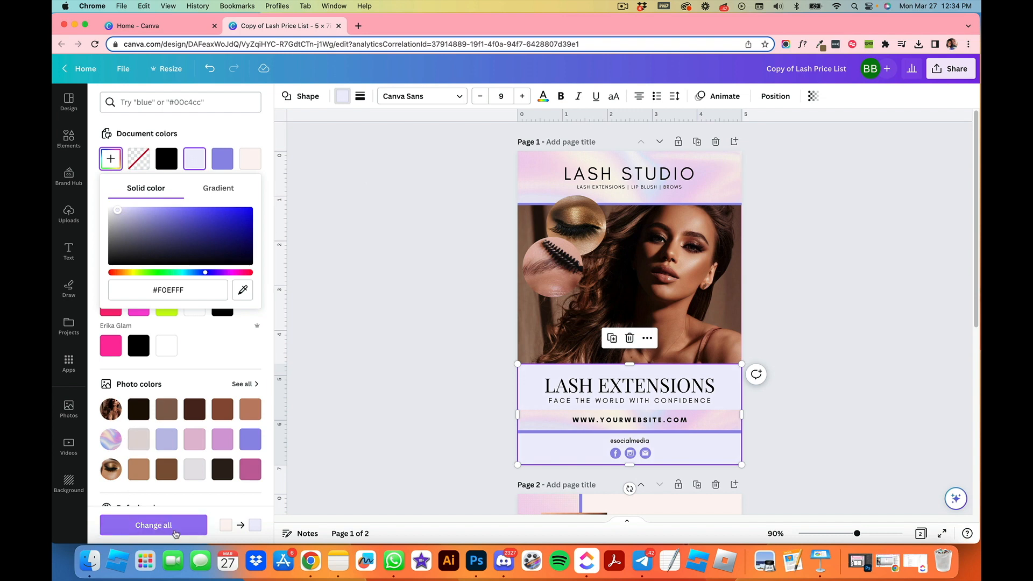
click(175, 526)
scroll(493, 430, down, 5)
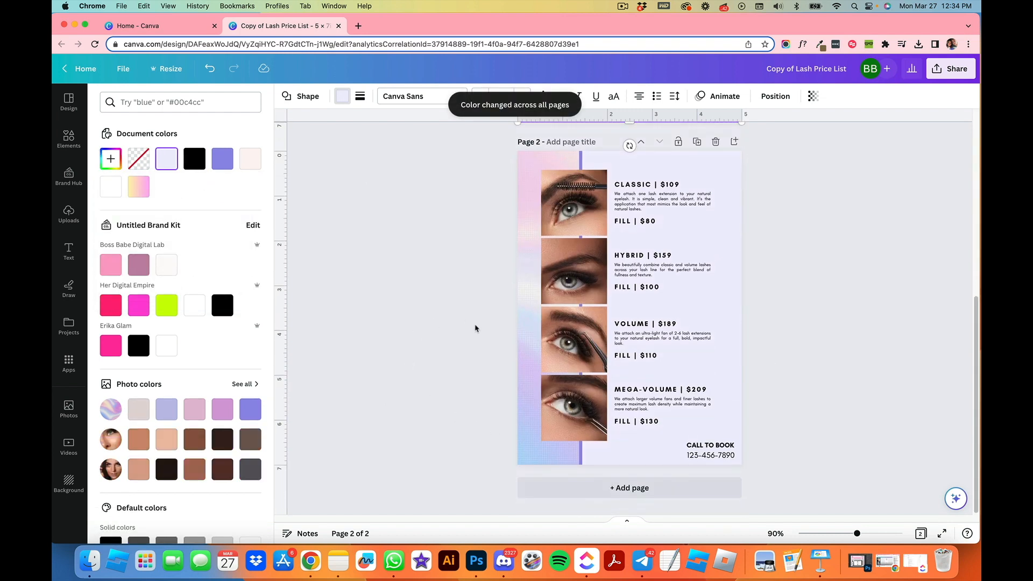
click(380, 406)
scroll(801, 295, up, 8)
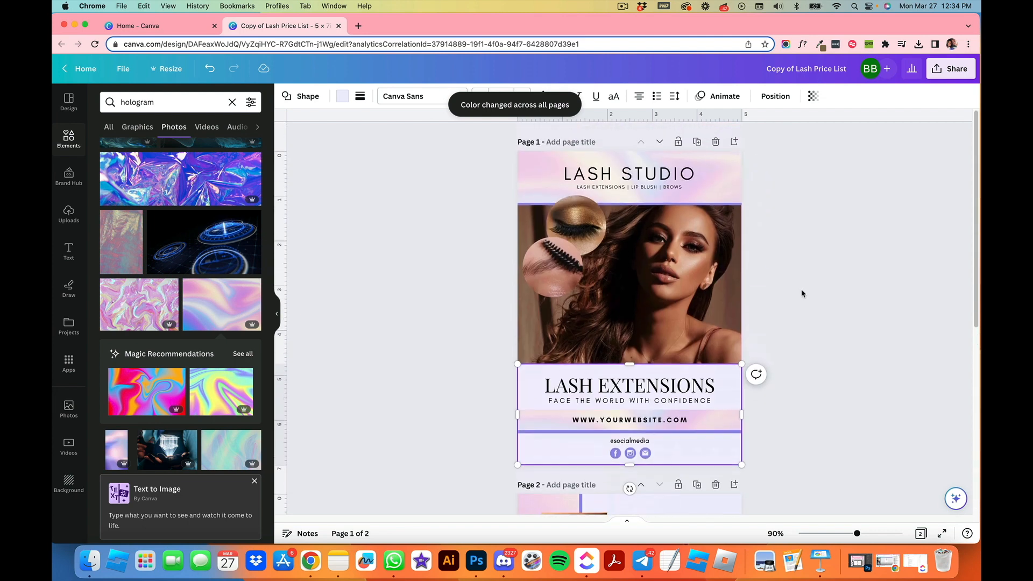
click(804, 291)
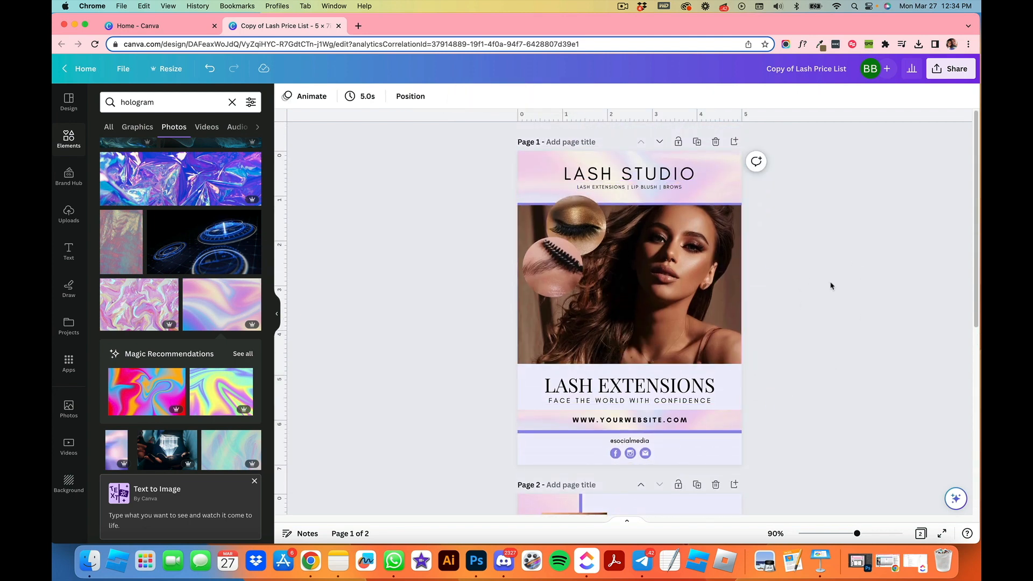
scroll(829, 297, down, 8)
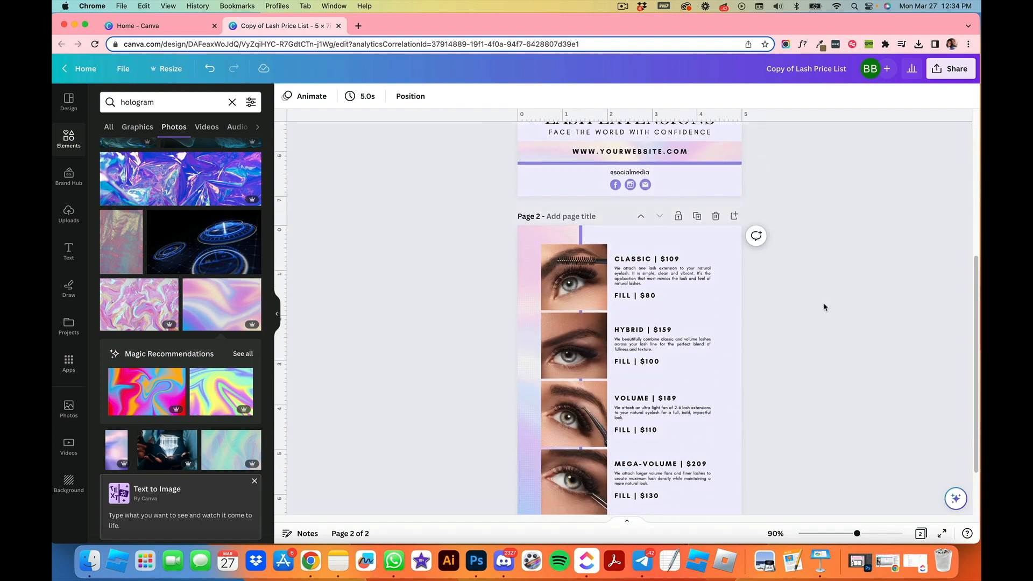
scroll(824, 304, up, 8)
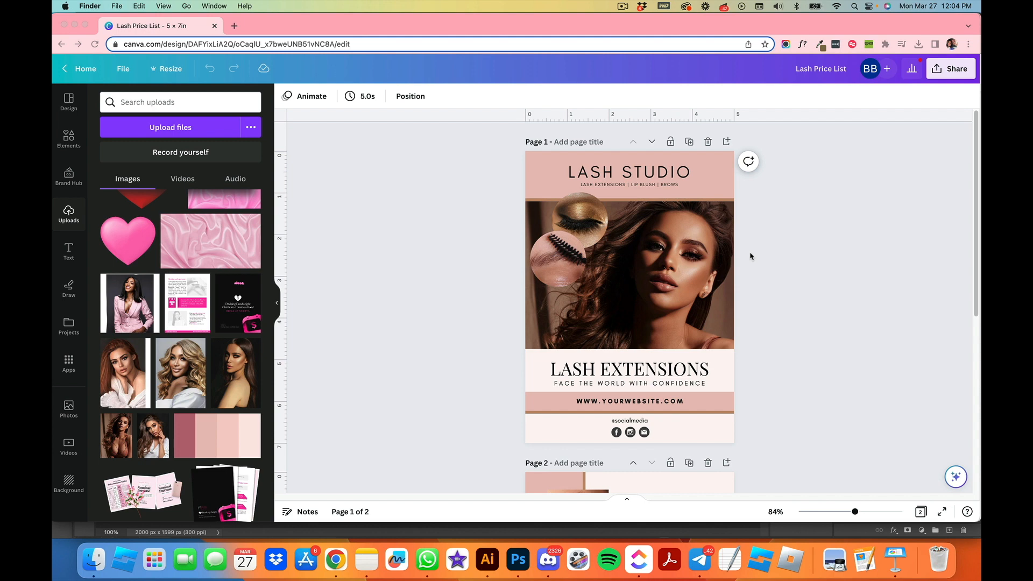
Step: Scroll through both pages of the price list to review the layout
click(789, 248)
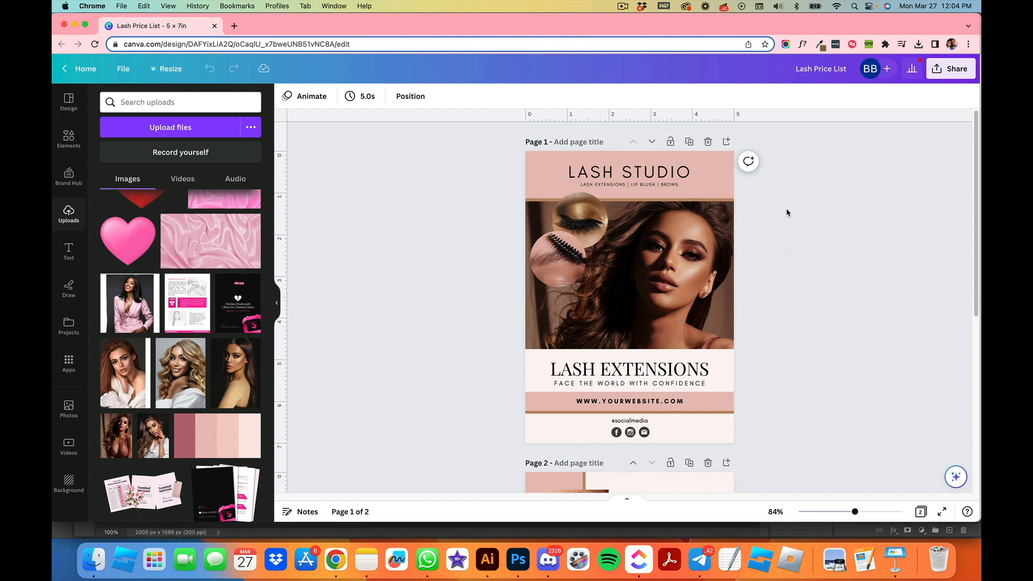
scroll(778, 277, down, 10)
scroll(775, 272, up, 6)
scroll(773, 268, up, 3)
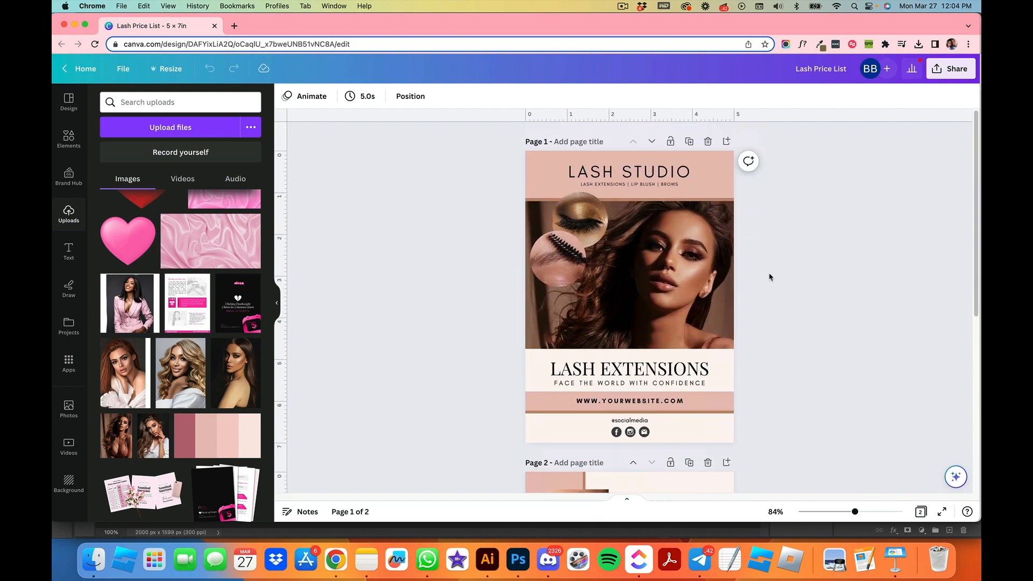
scroll(768, 277, down, 7)
scroll(764, 285, up, 3)
scroll(745, 323, down, 3)
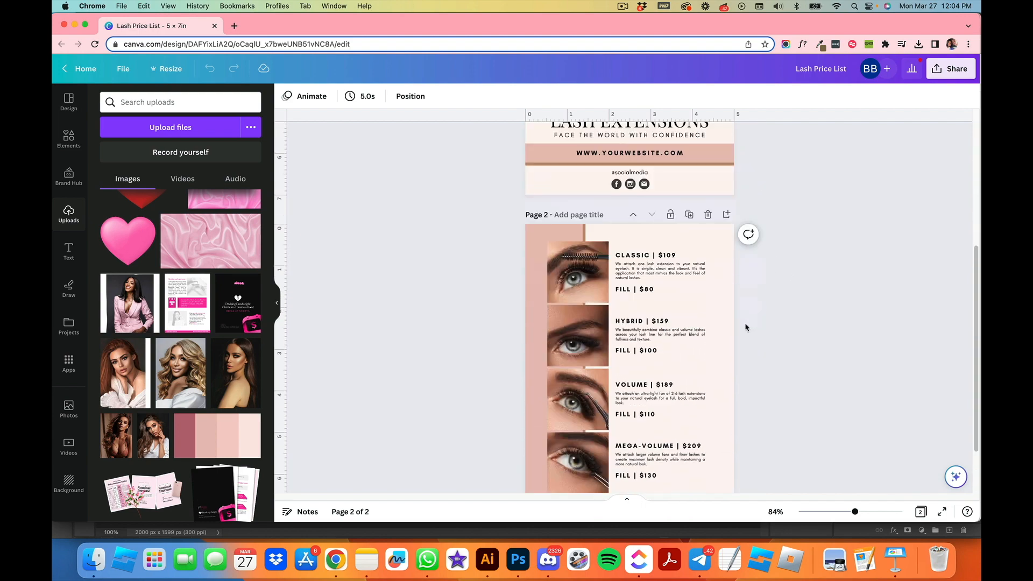
scroll(816, 307, up, 5)
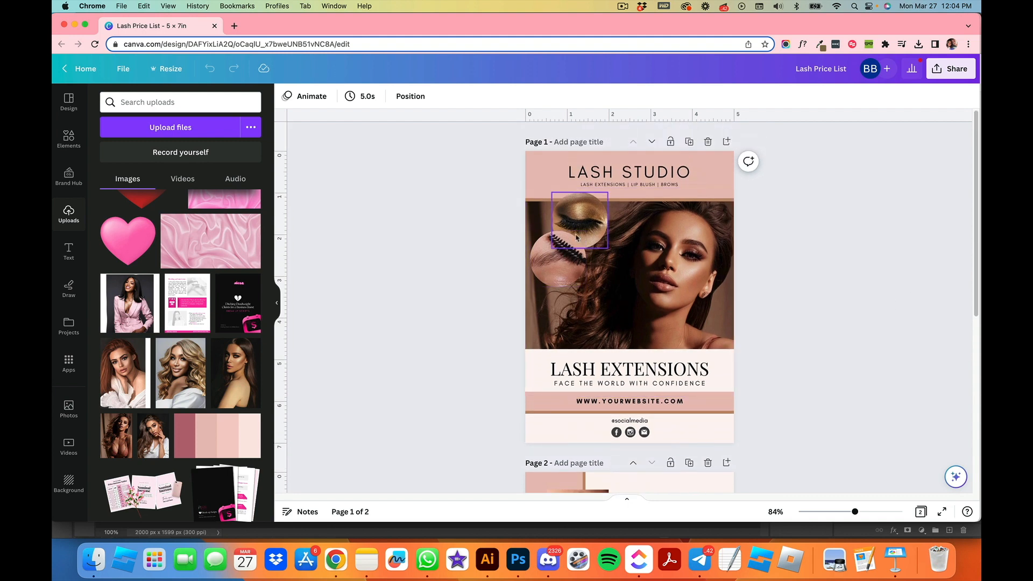
Step: Detach the main model photo from its frame on page 1 and move it aside
click(670, 271)
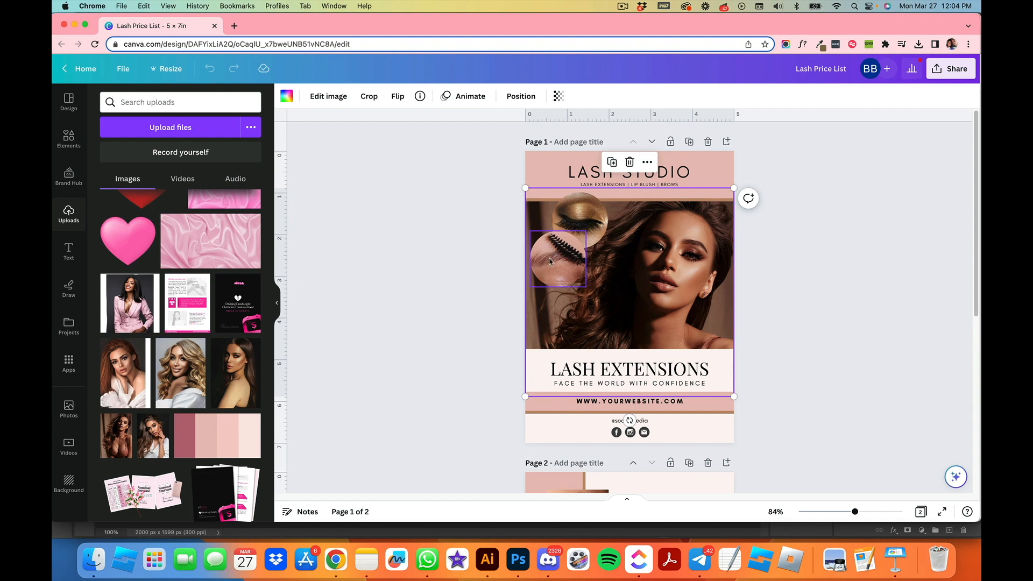
scroll(576, 267, down, 5)
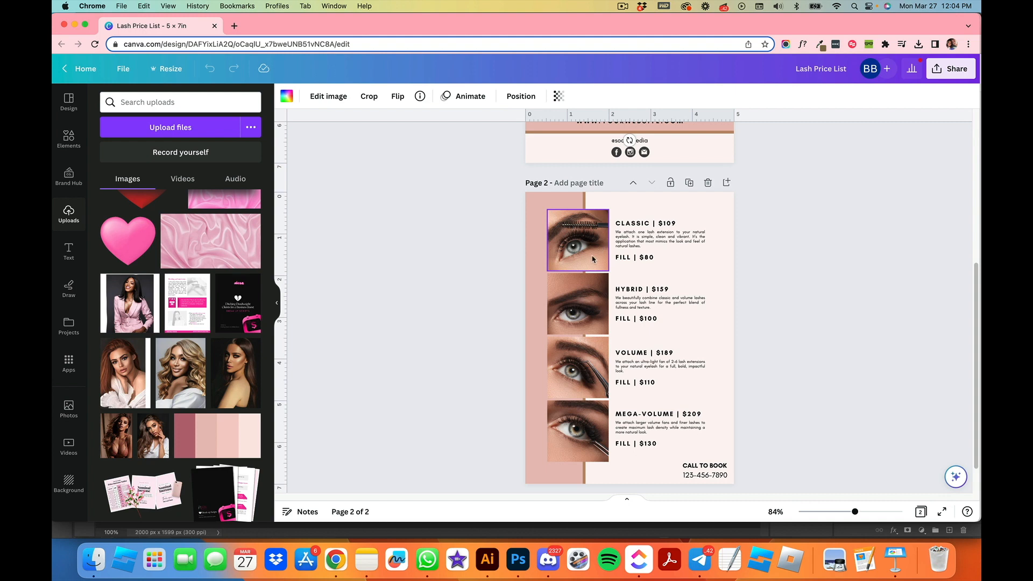
scroll(587, 267, up, 5)
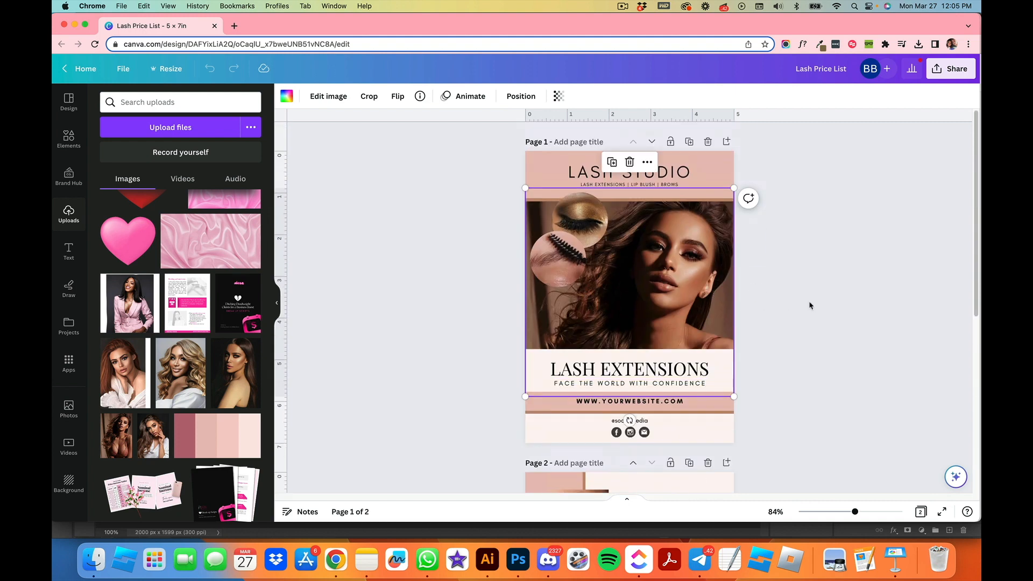
click(468, 236)
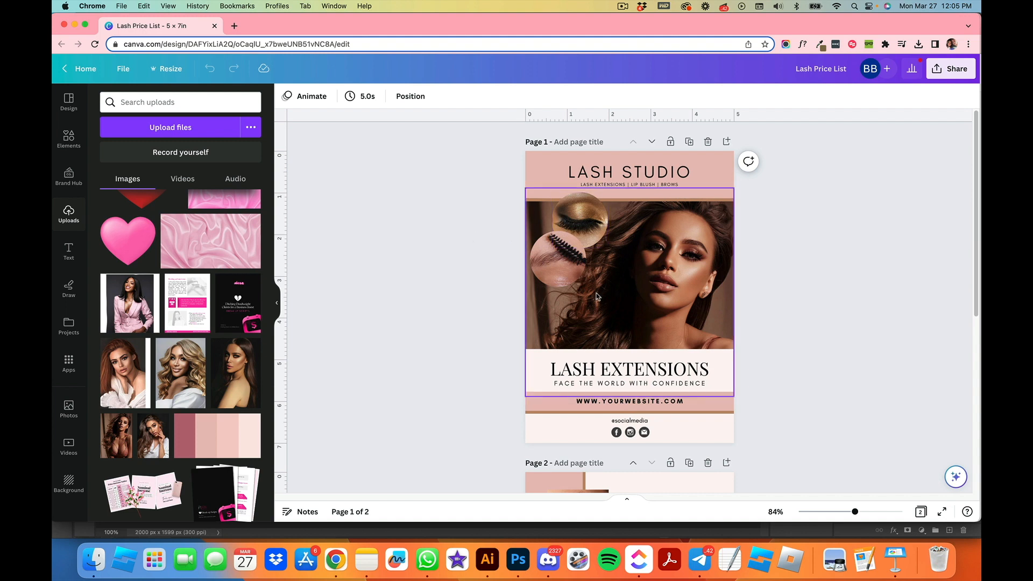
click(657, 264)
right_click(676, 284)
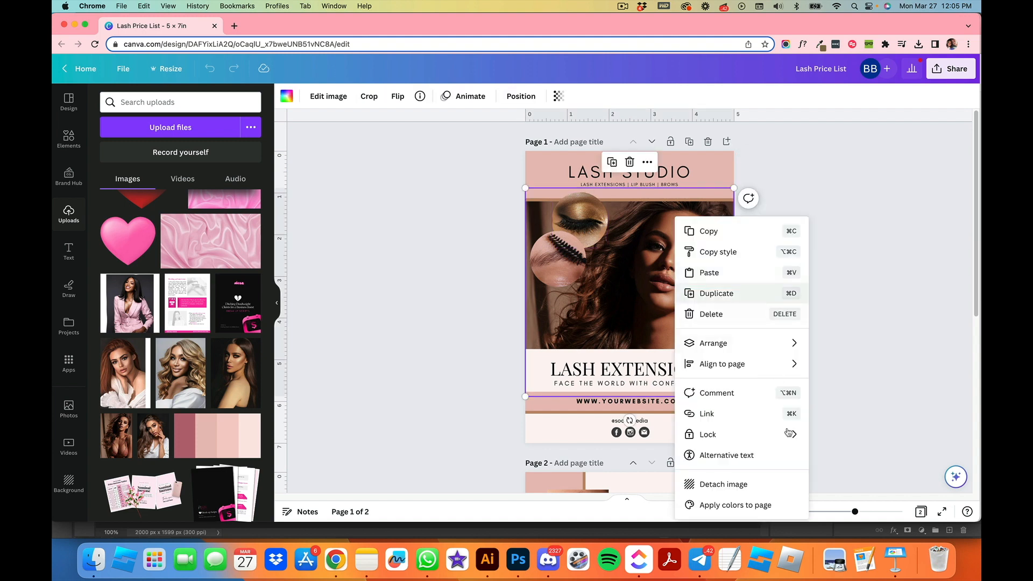
click(629, 263)
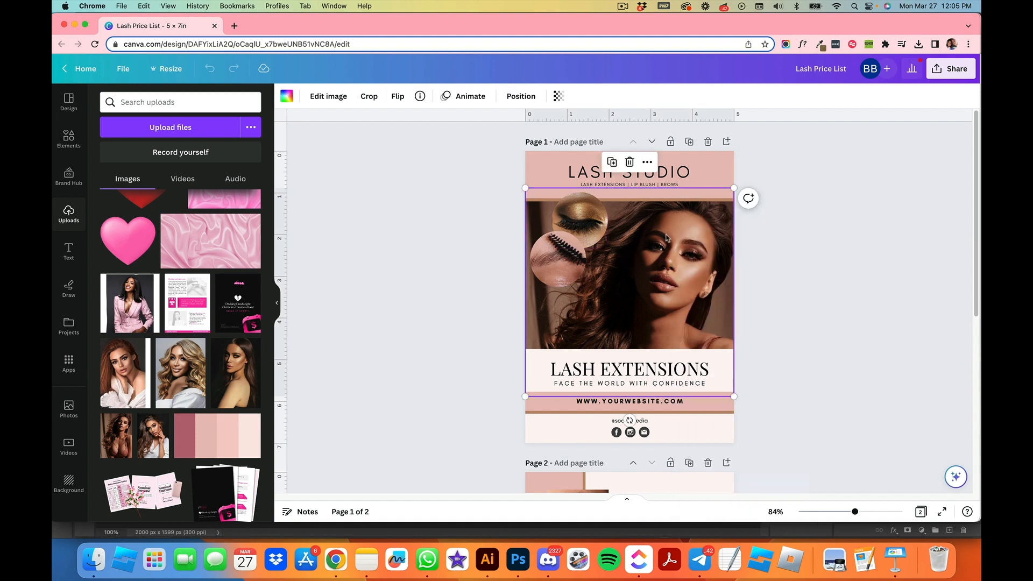
right_click(664, 269)
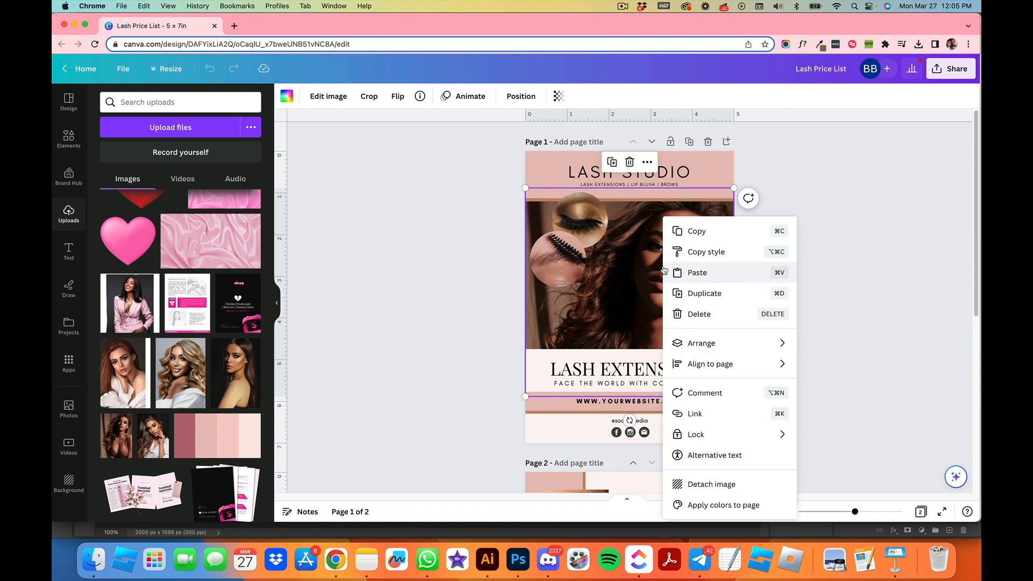
click(726, 485)
drag(672, 241, 654, 379)
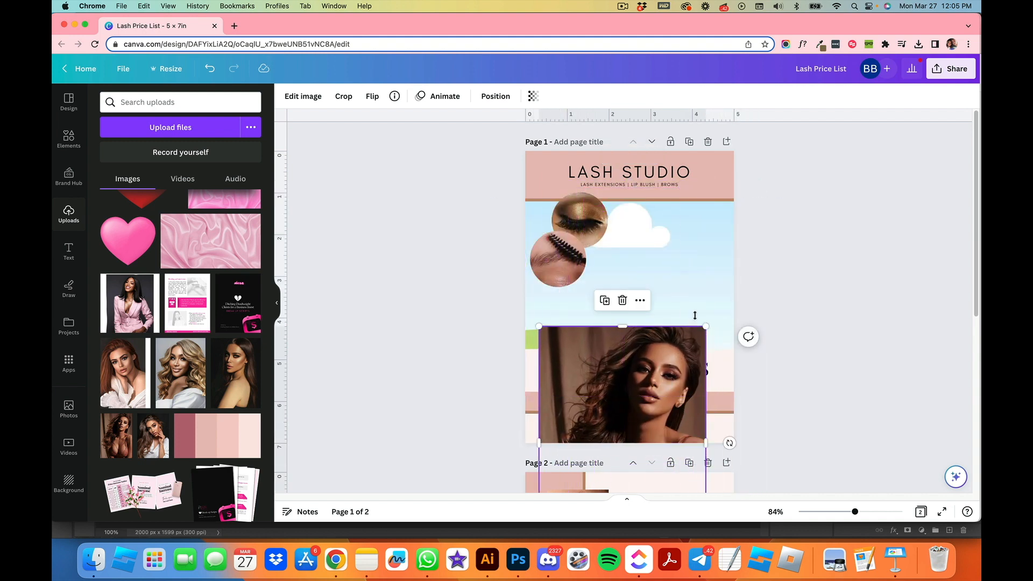
drag(689, 400, 542, 430)
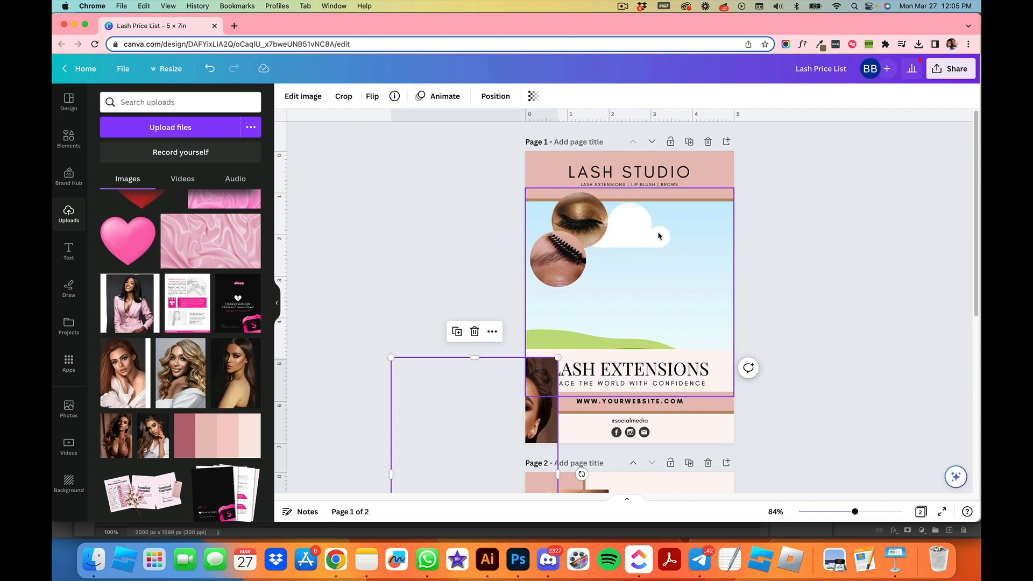
Step: Drop the model photo back into the page 1 frame and reposition it within the crop
click(656, 254)
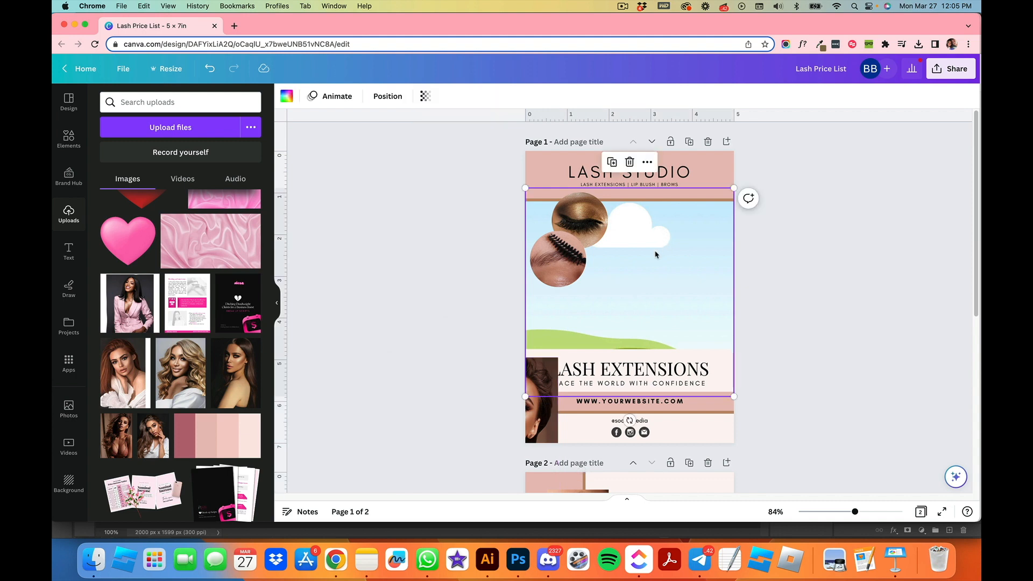
mouse_move(655, 278)
mouse_down()
mouse_move(652, 237)
mouse_move(654, 271)
mouse_up()
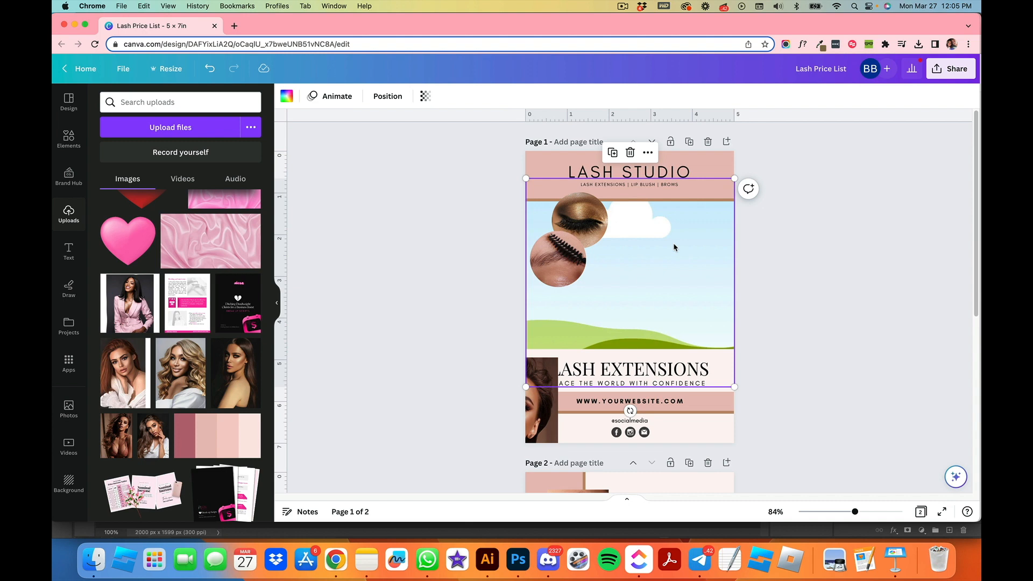
click(537, 419)
drag(538, 419, 696, 289)
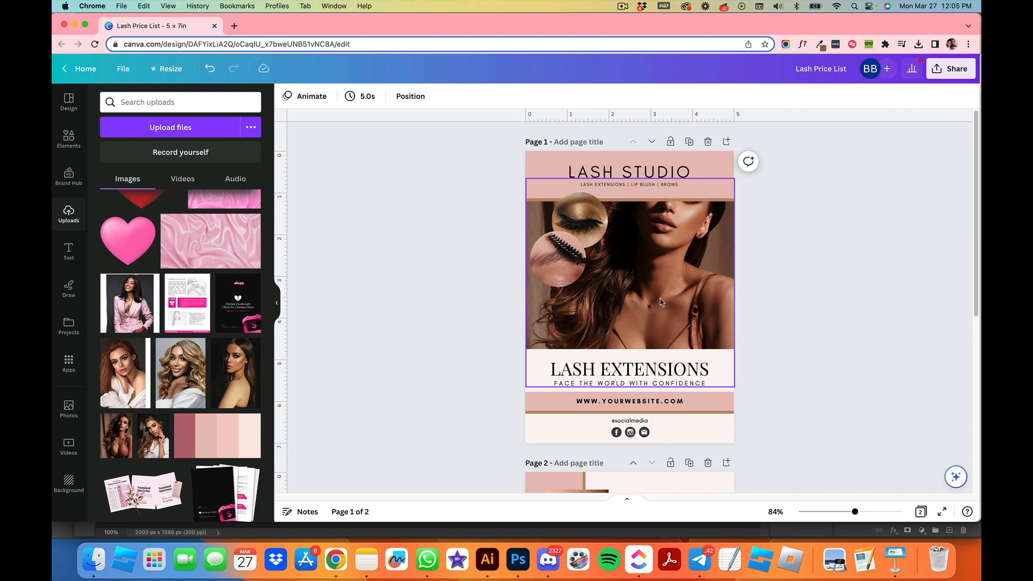
double_click(672, 290)
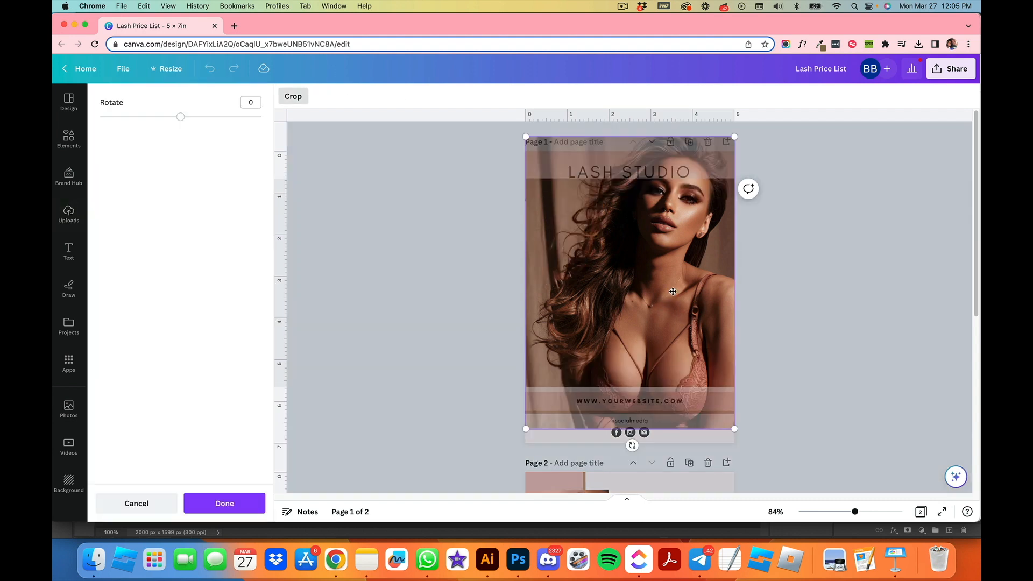
drag(660, 225, 664, 273)
click(804, 334)
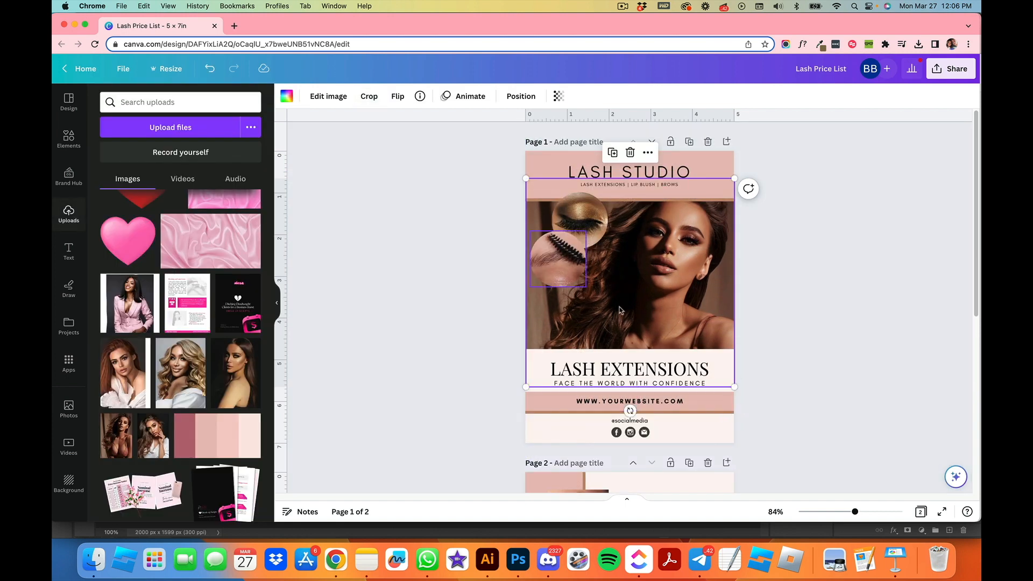
Step: Detach the image from the lower circle frame, drop it back in and enlarge its crop inside the circle
click(834, 361)
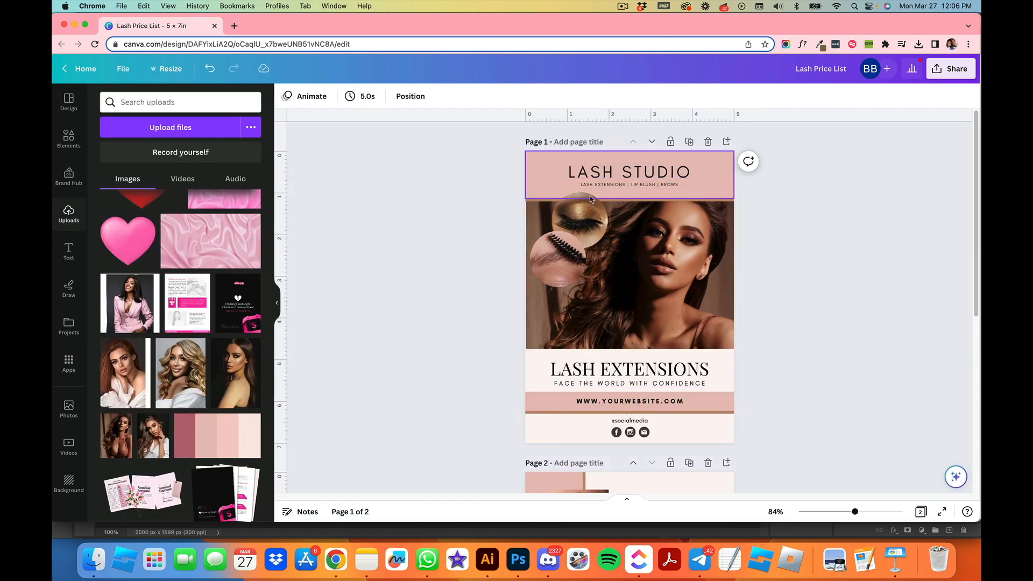
click(557, 264)
right_click(575, 261)
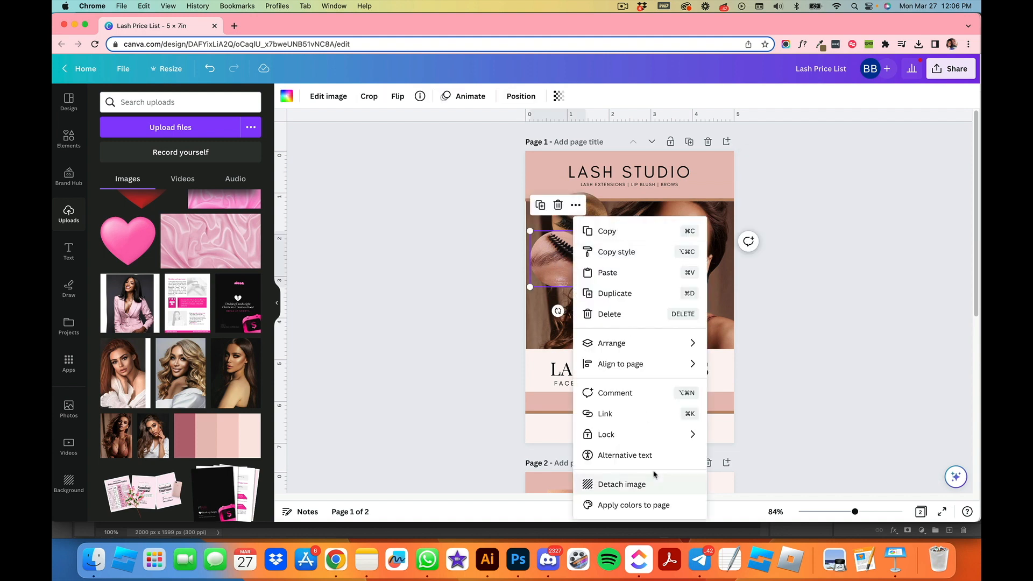
click(621, 484)
drag(596, 271, 547, 393)
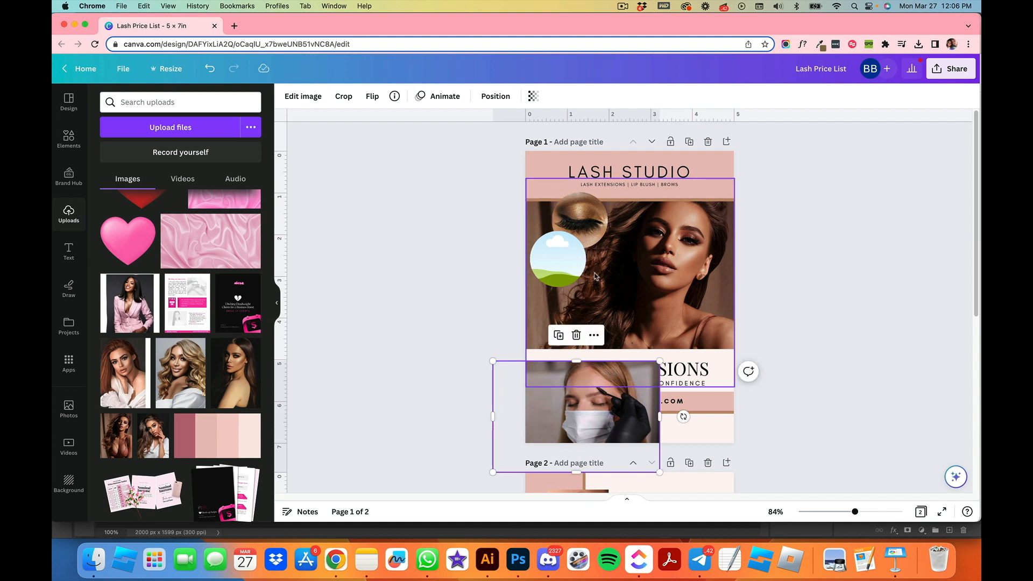
drag(565, 407, 558, 264)
double_click(558, 264)
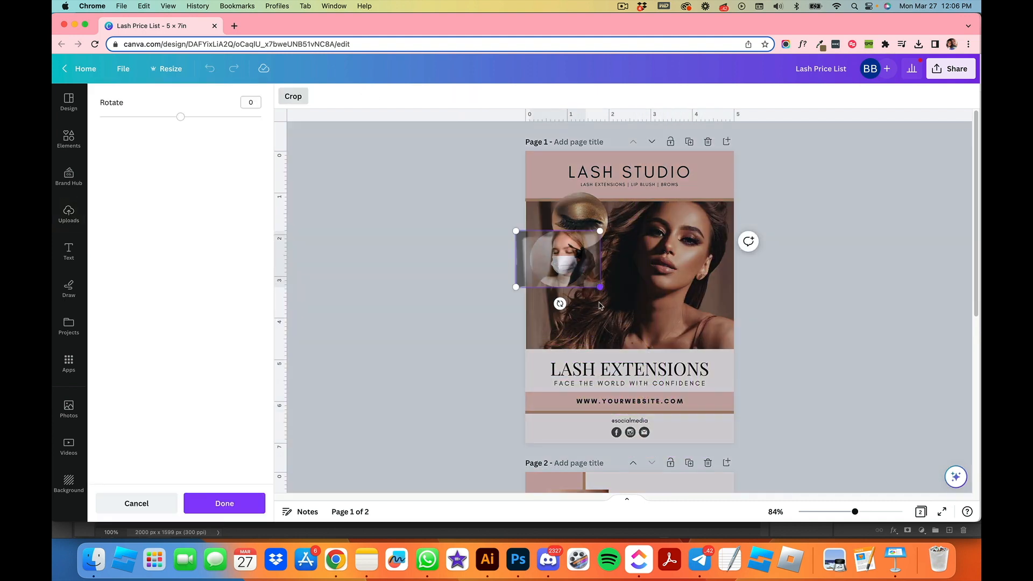
drag(682, 342, 760, 396)
drag(662, 319, 547, 288)
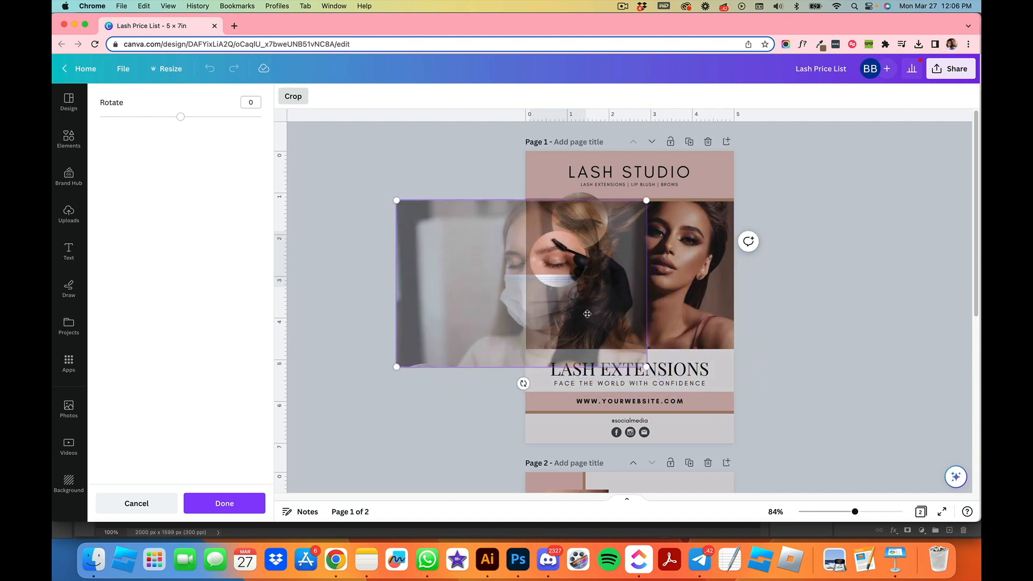
drag(647, 366, 774, 454)
drag(652, 327, 566, 305)
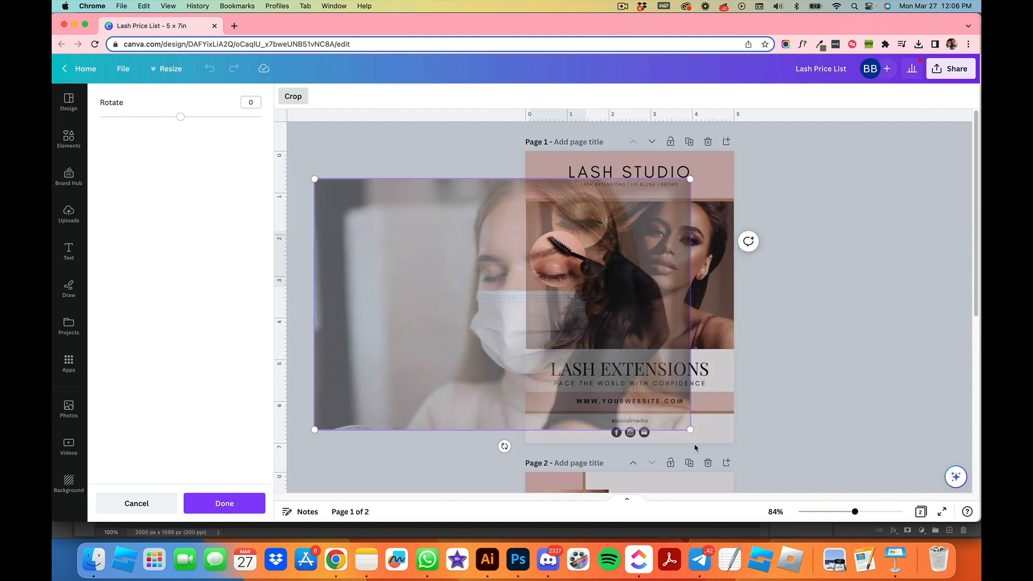
drag(695, 430, 754, 474)
drag(648, 309, 559, 287)
click(882, 303)
Step: Undo the recent changes to the lower circle image
click(210, 68)
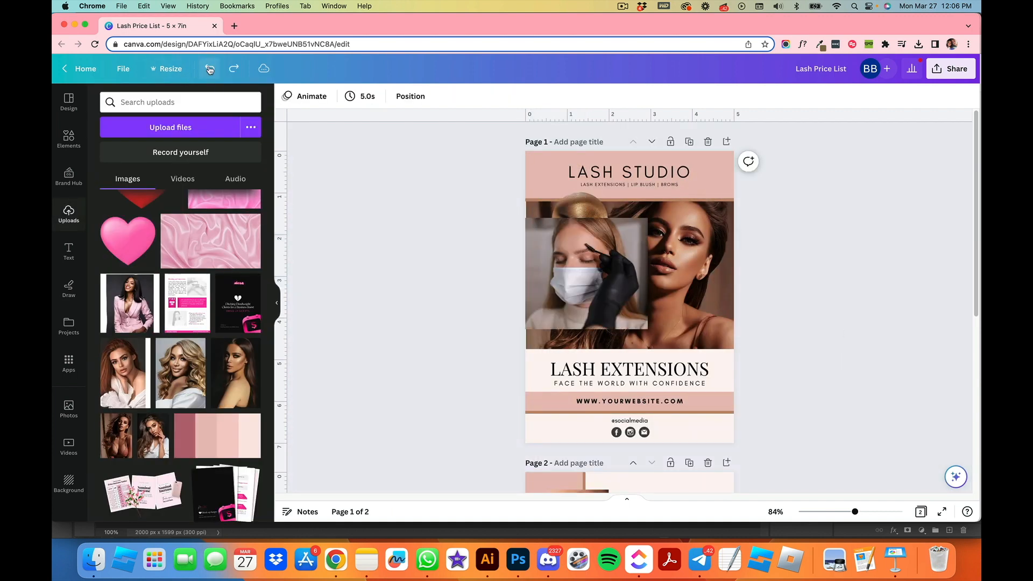
click(210, 69)
click(210, 69)
click(210, 69)
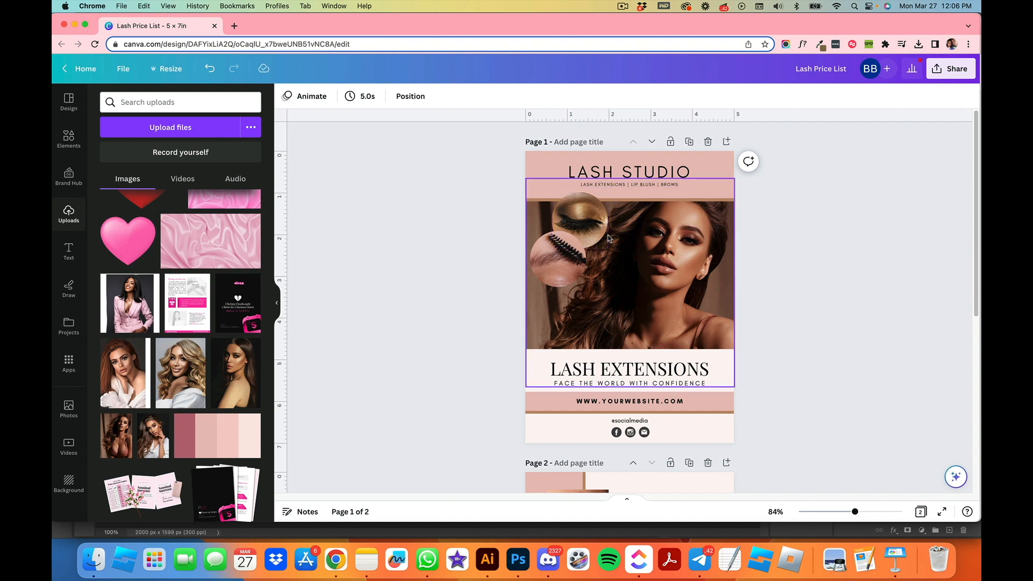
Step: Replace the first eye photo on page 2 with an uploaded model portrait and enlarge its crop
scroll(608, 238, down, 6)
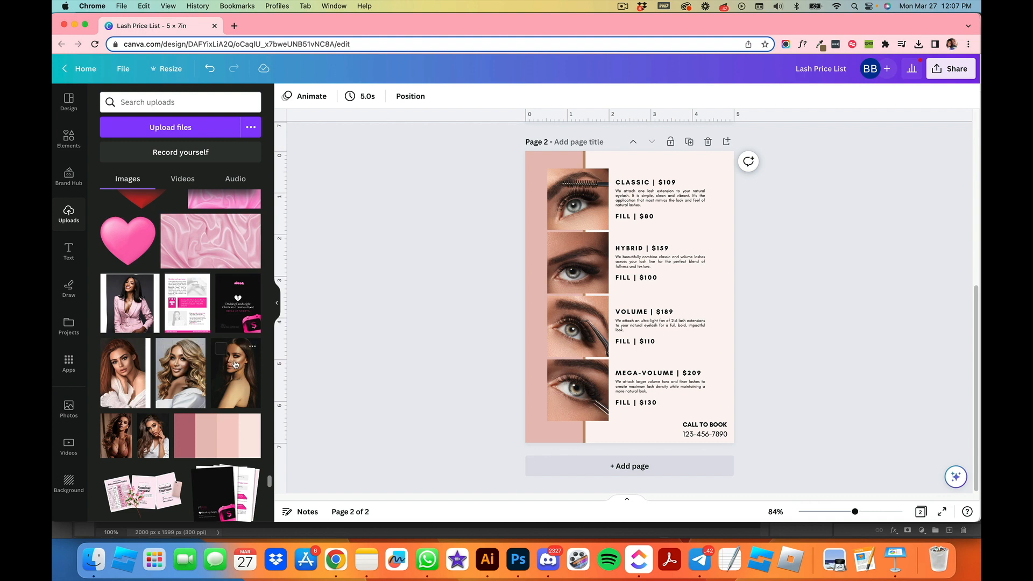
drag(230, 369, 585, 205)
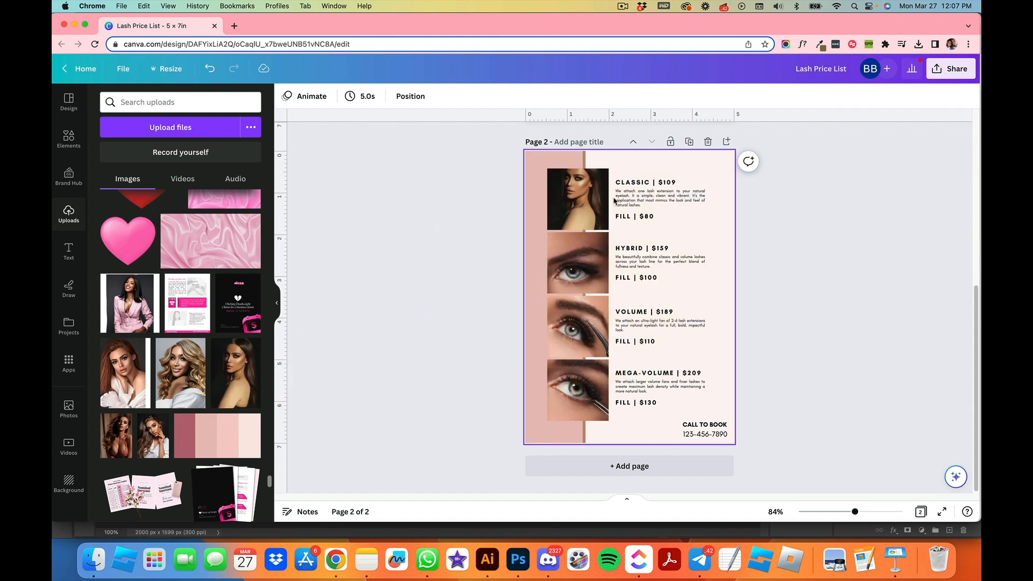
double_click(573, 205)
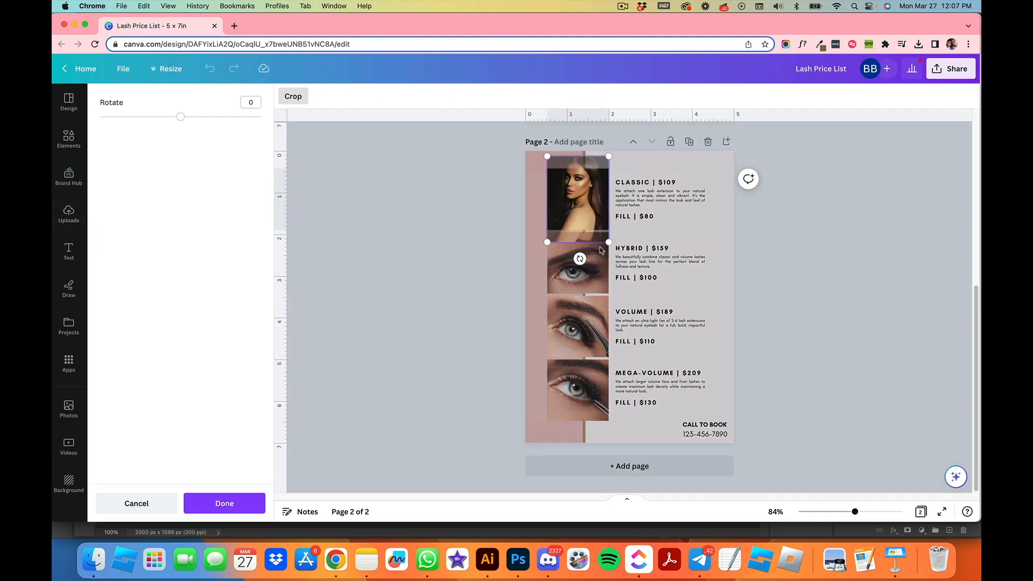
drag(608, 242, 906, 451)
drag(720, 353, 606, 292)
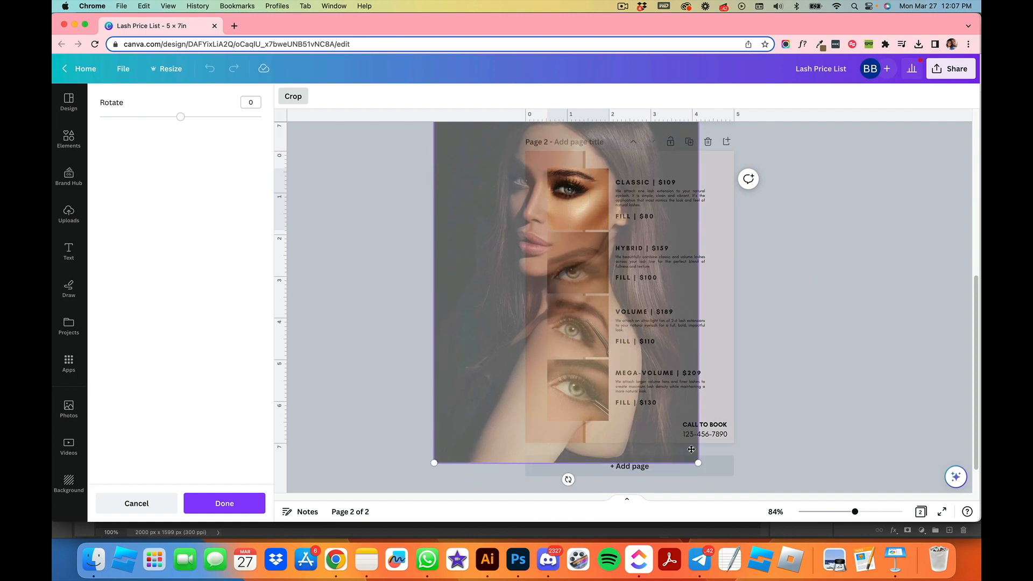
drag(698, 463, 836, 569)
drag(575, 303, 532, 302)
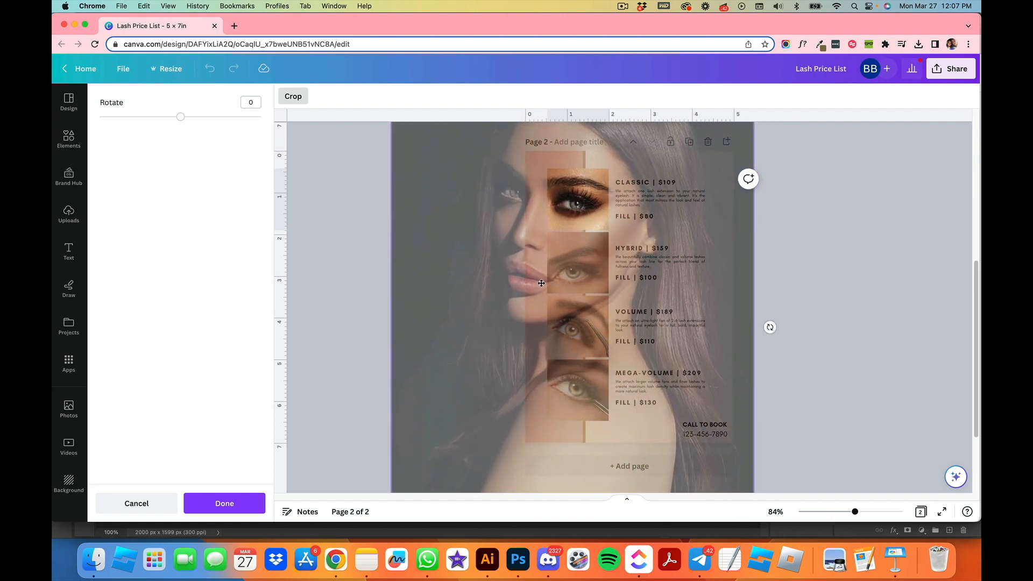
click(835, 293)
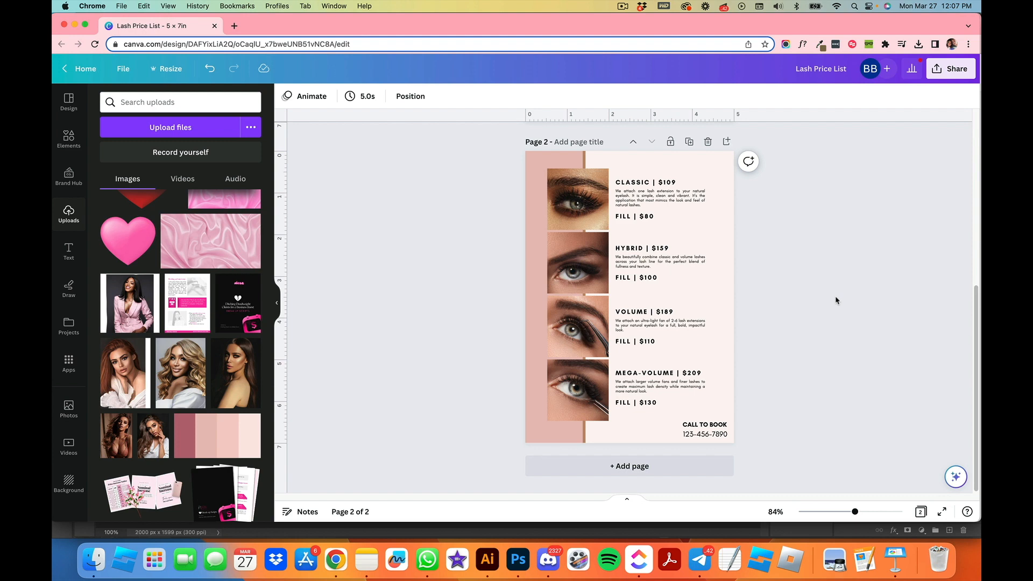
Step: Replace the page 1 heading text with LASH WORLD
scroll(801, 323, up, 6)
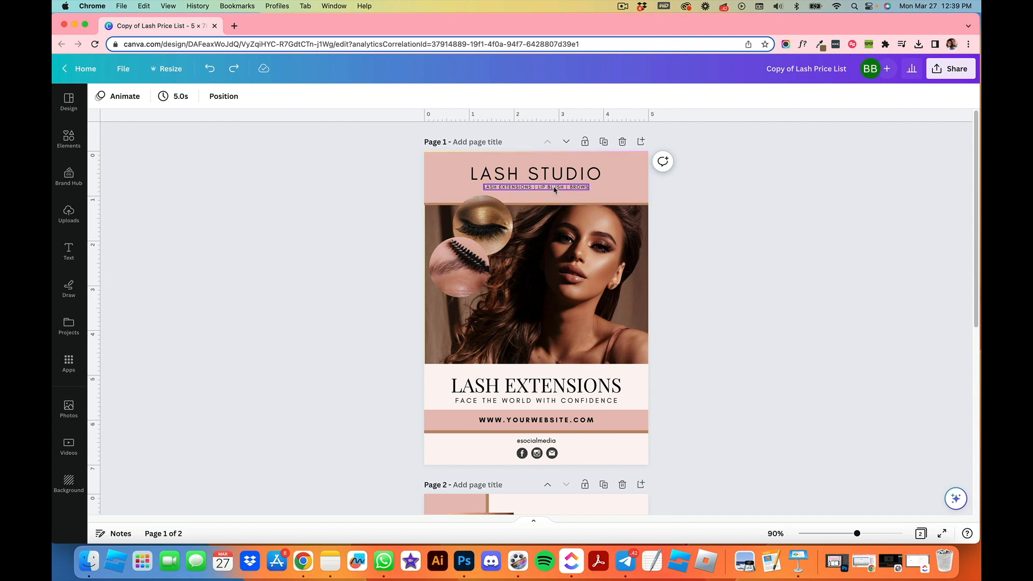
click(542, 169)
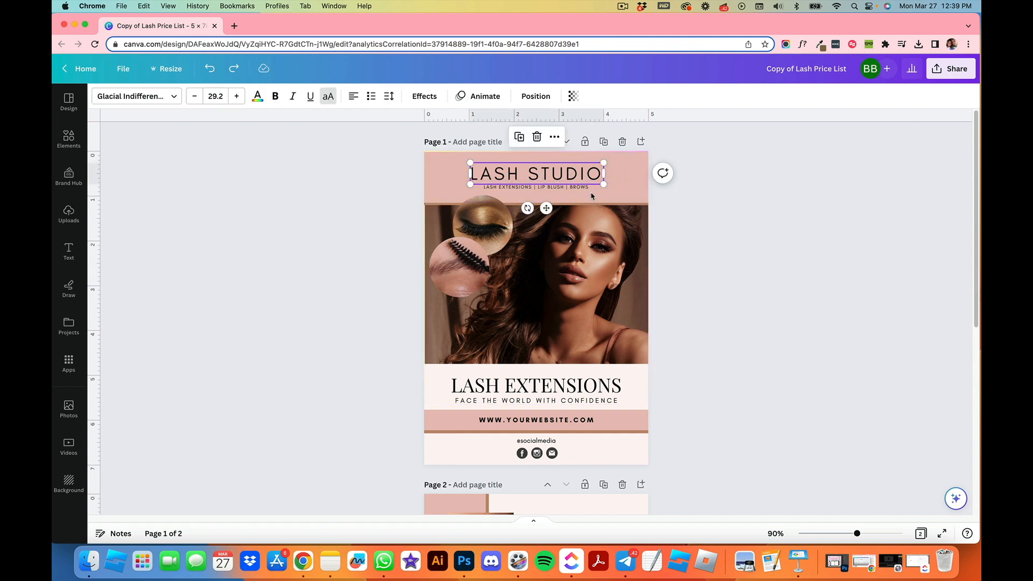
double_click(560, 177)
double_click(504, 171)
triple_click(555, 174)
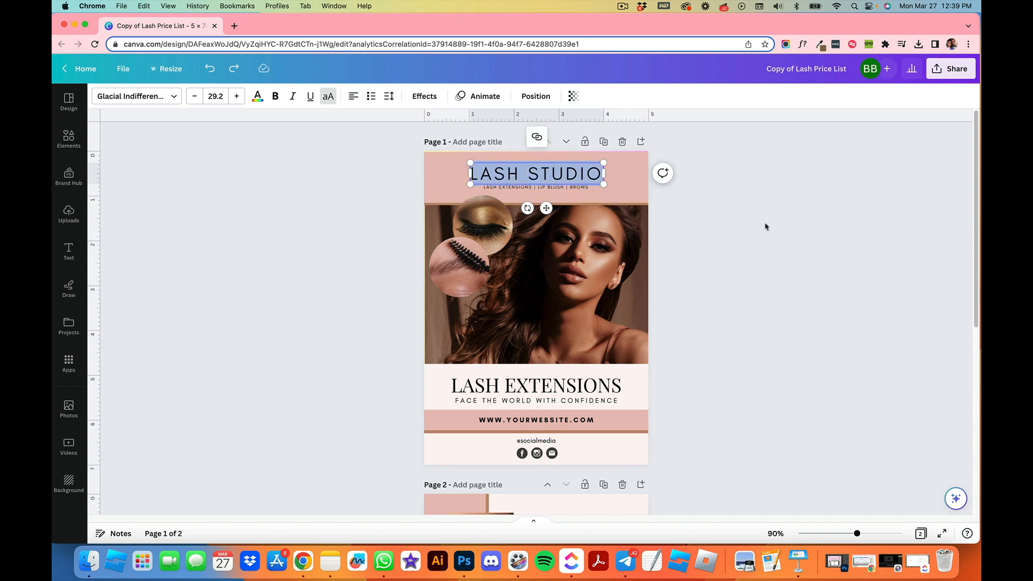
triple_click(569, 174)
triple_click(561, 172)
text(L)
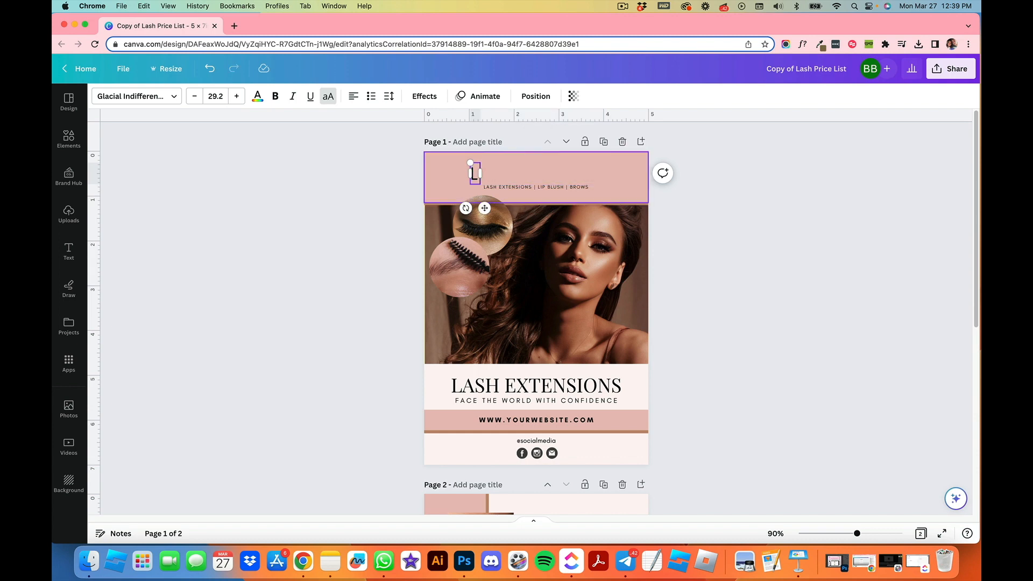
text(ASH )
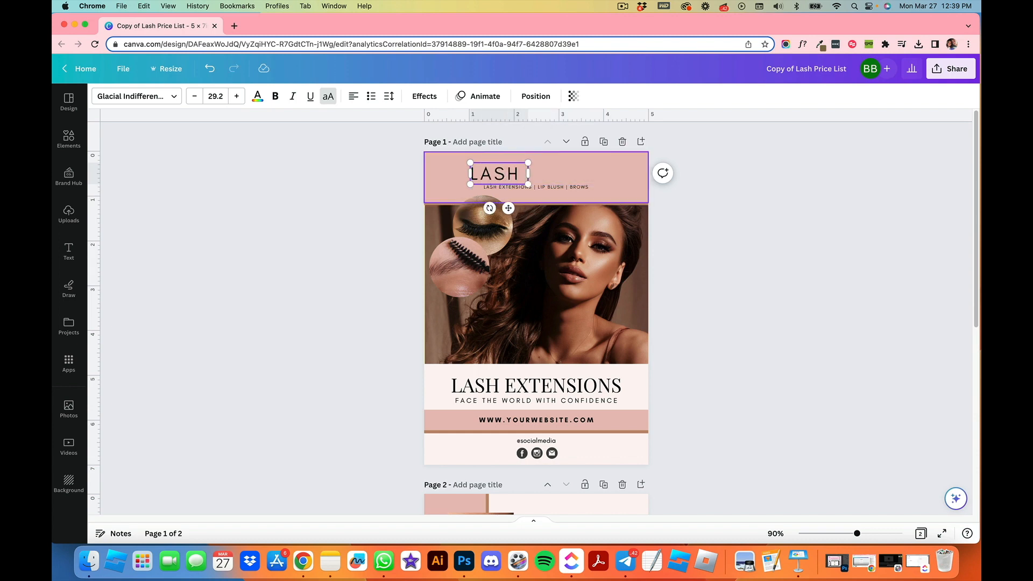
text(WORLD)
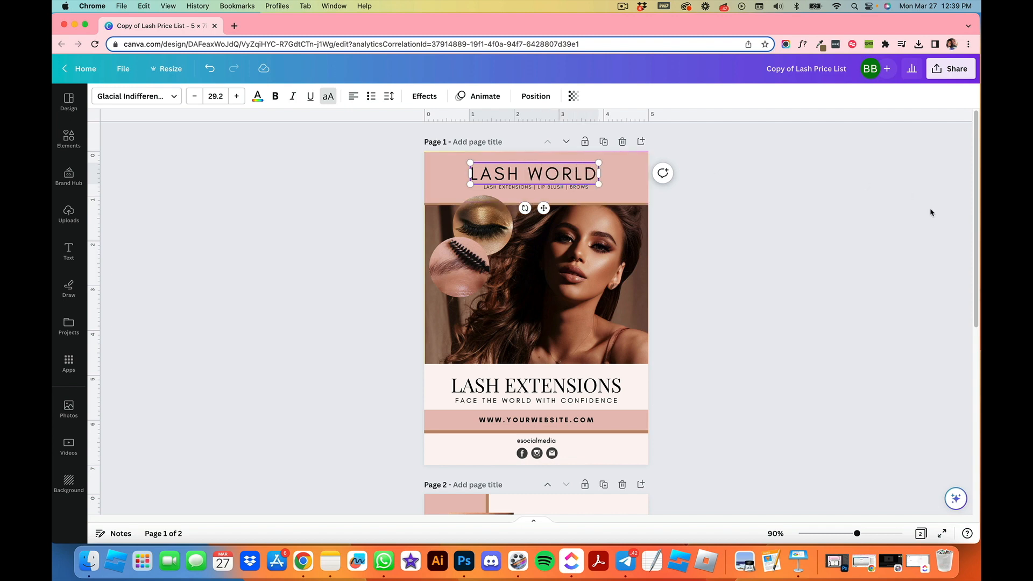
click(912, 231)
Step: Look over the text elements on the cover page and the price list page
click(576, 188)
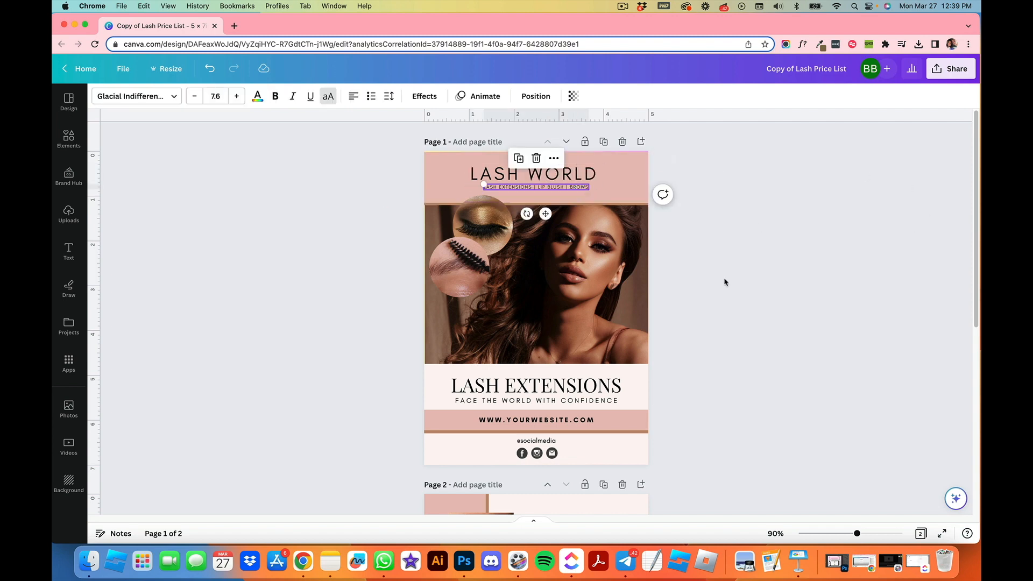
click(584, 176)
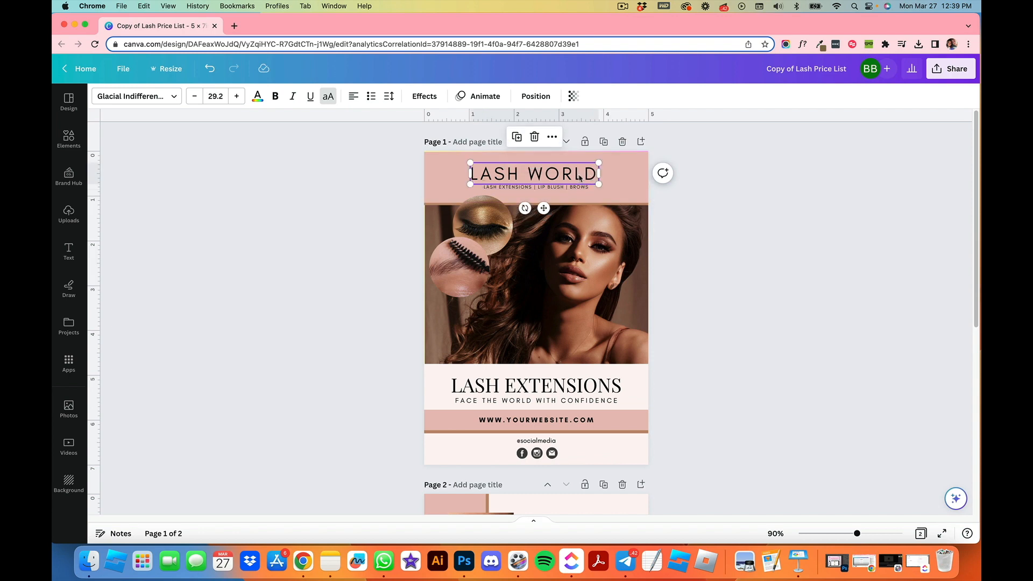
click(569, 383)
click(586, 402)
scroll(632, 434, down, 1)
scroll(632, 435, down, 3)
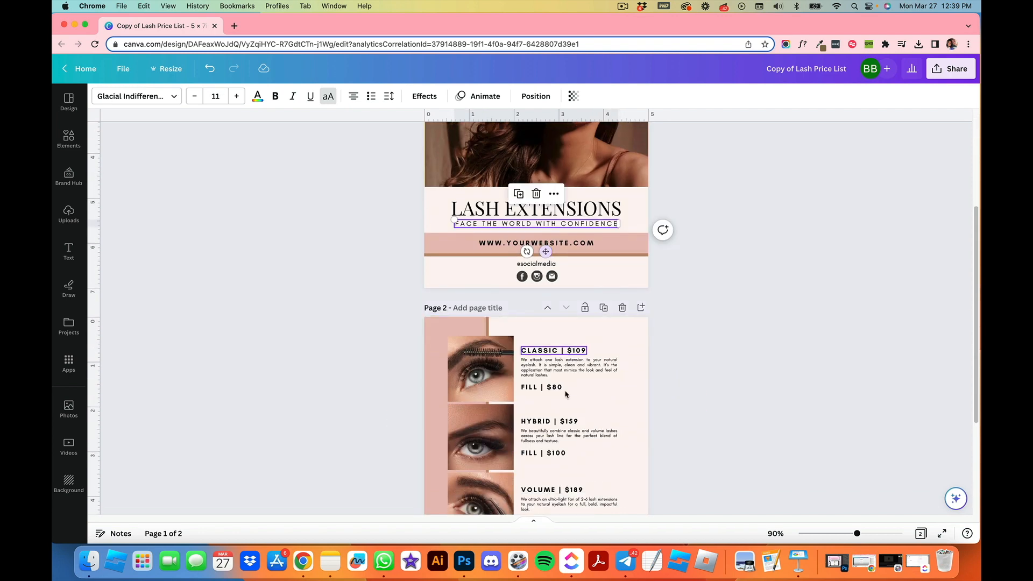
scroll(584, 399, down, 3)
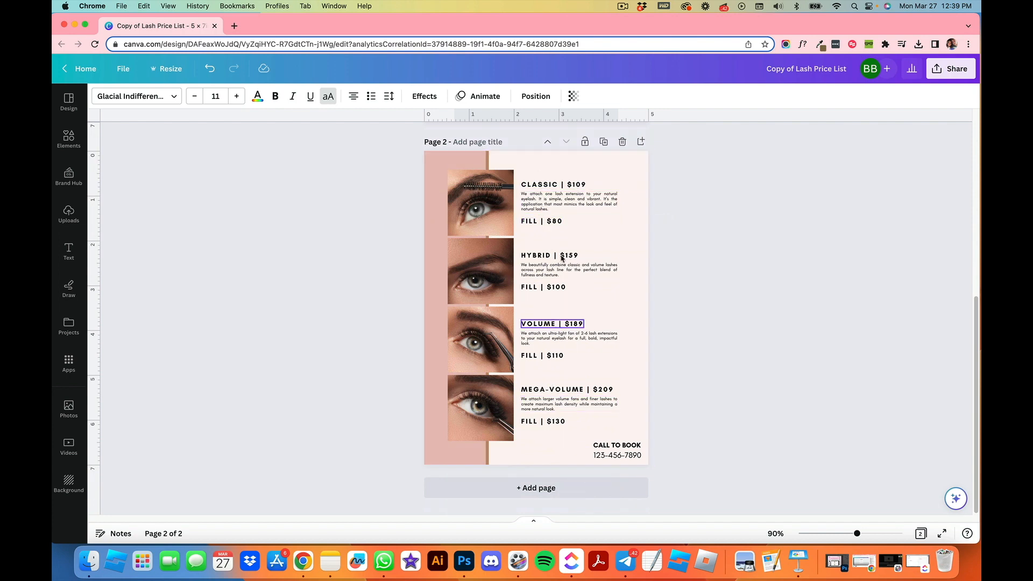
click(612, 209)
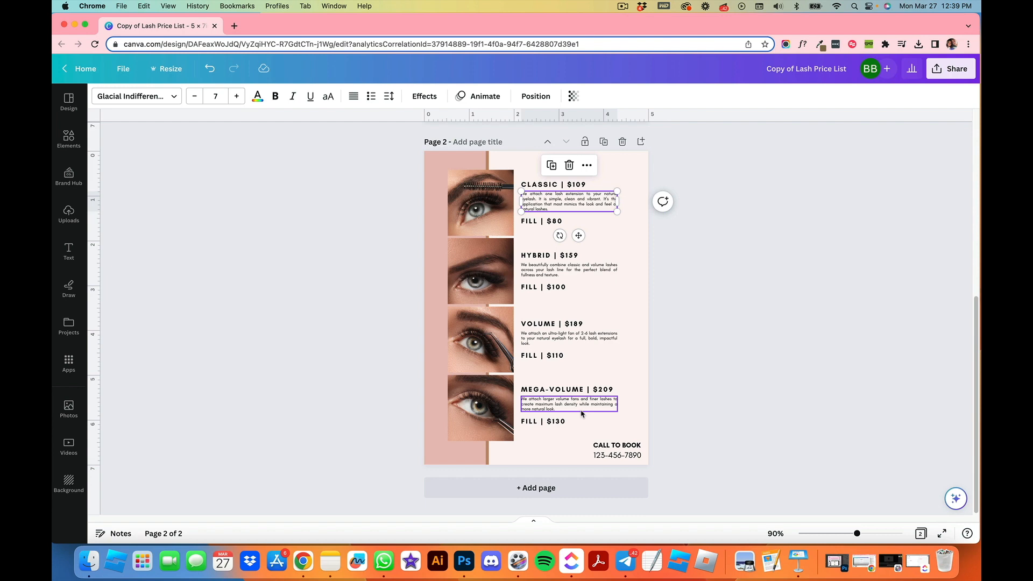
click(742, 374)
scroll(742, 373, up, 6)
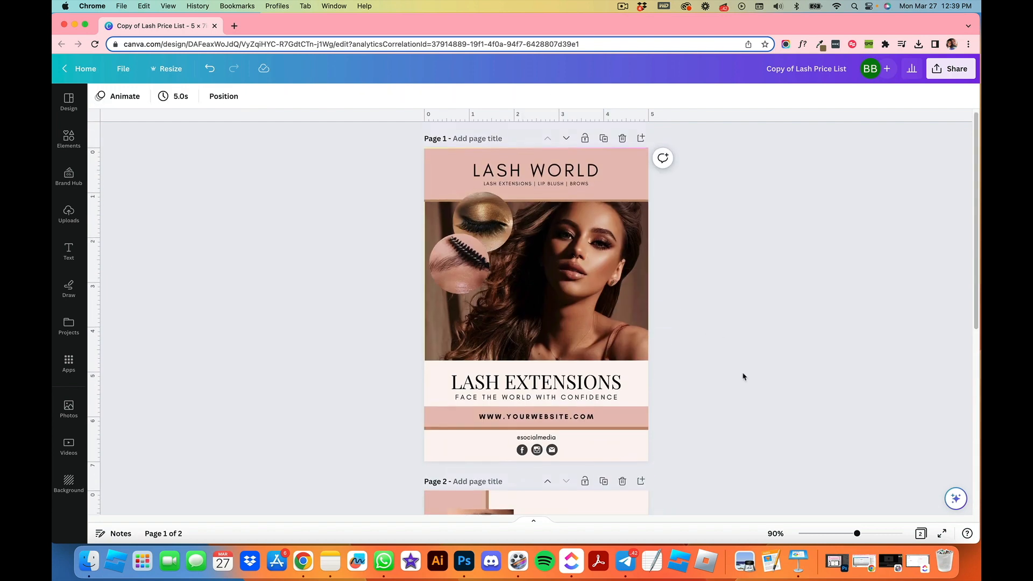
scroll(792, 312, down, 5)
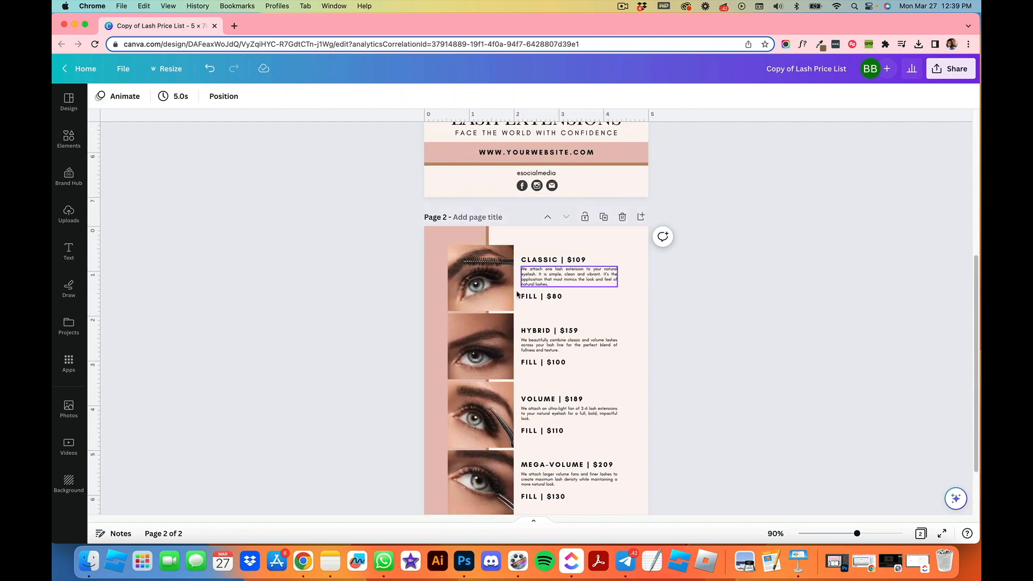
scroll(801, 325, up, 5)
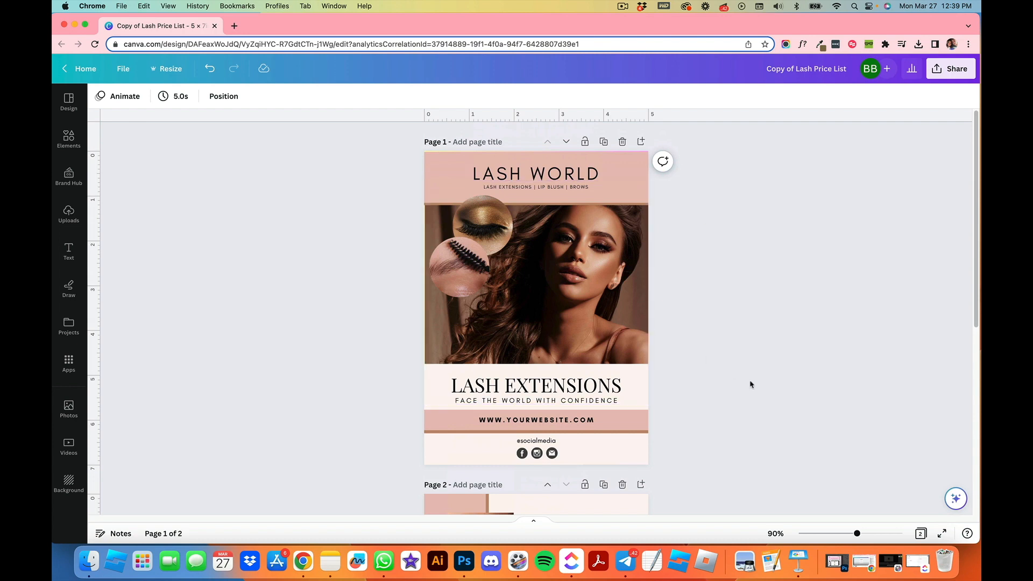
Step: Change the heading's font to Messapia Bold
click(549, 181)
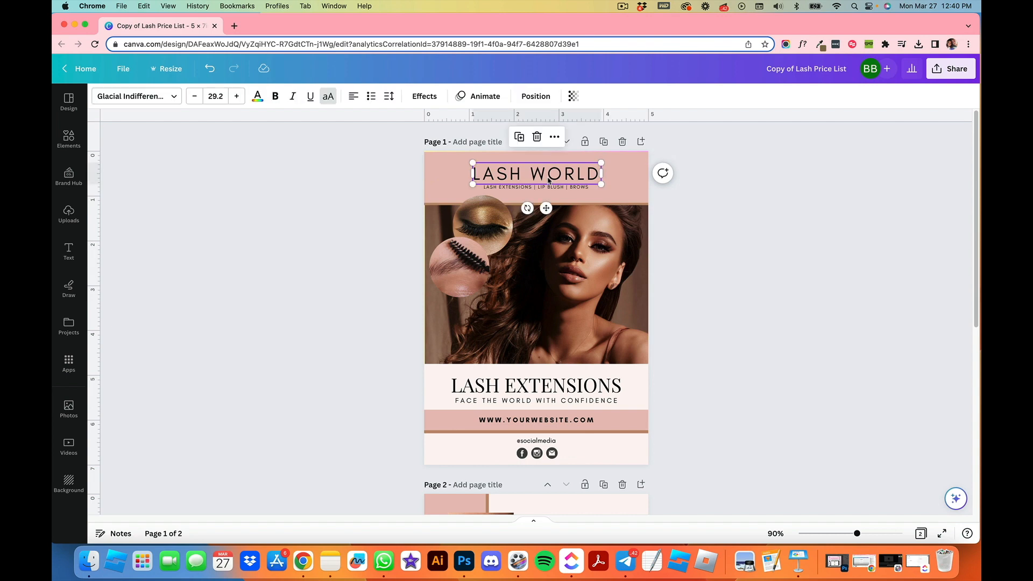
click(134, 96)
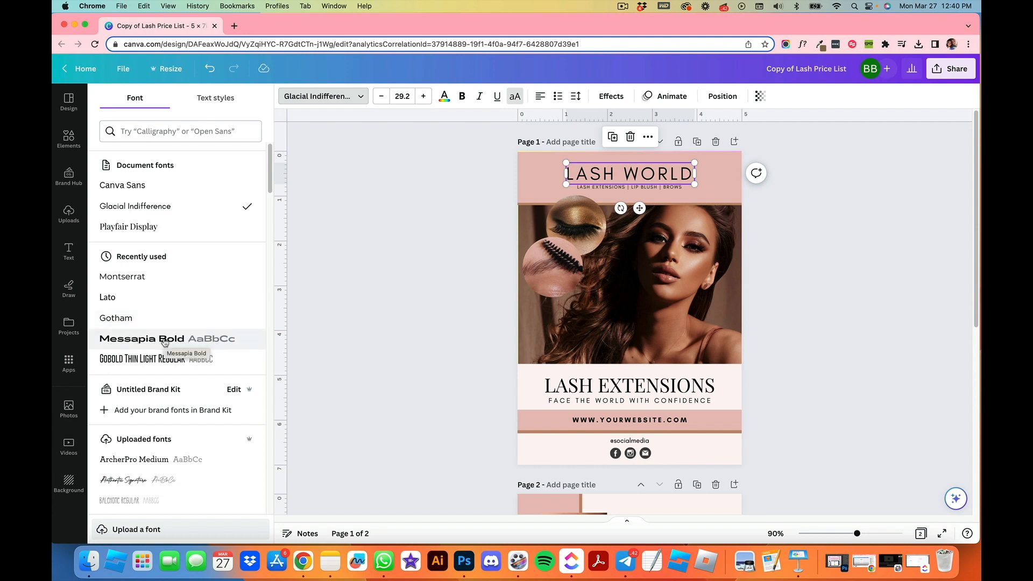
click(437, 222)
click(287, 200)
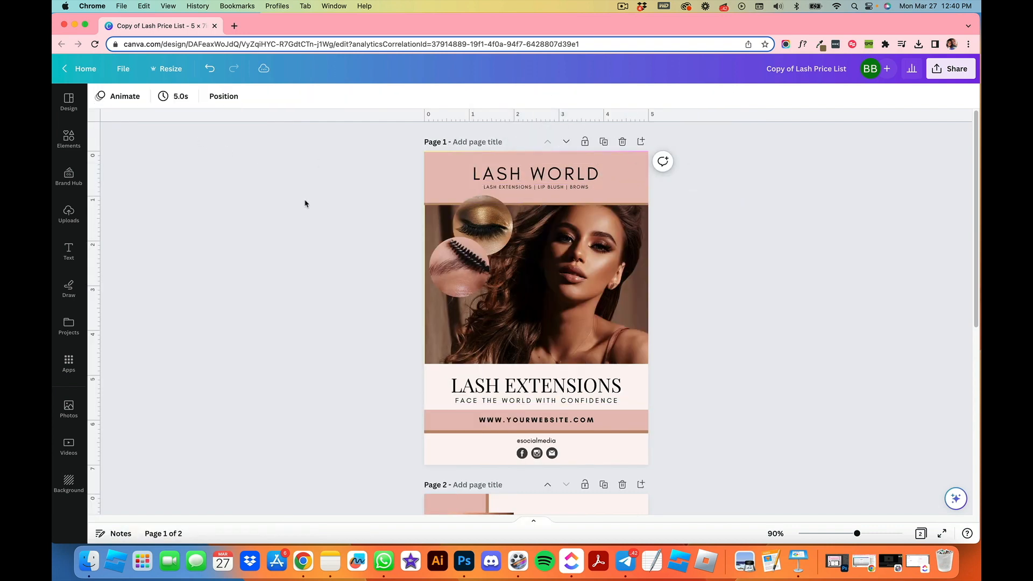
click(546, 173)
click(143, 97)
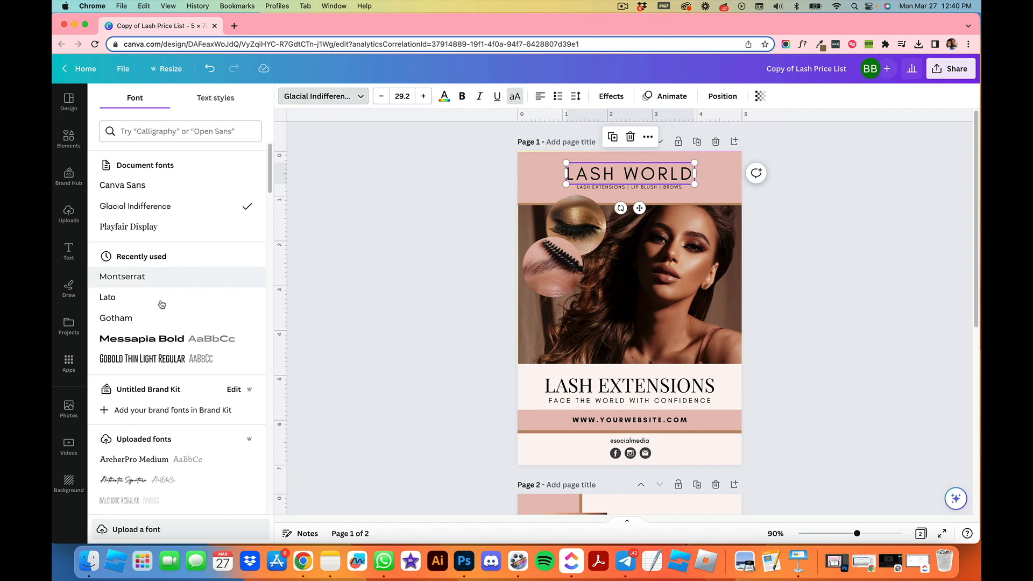
click(151, 345)
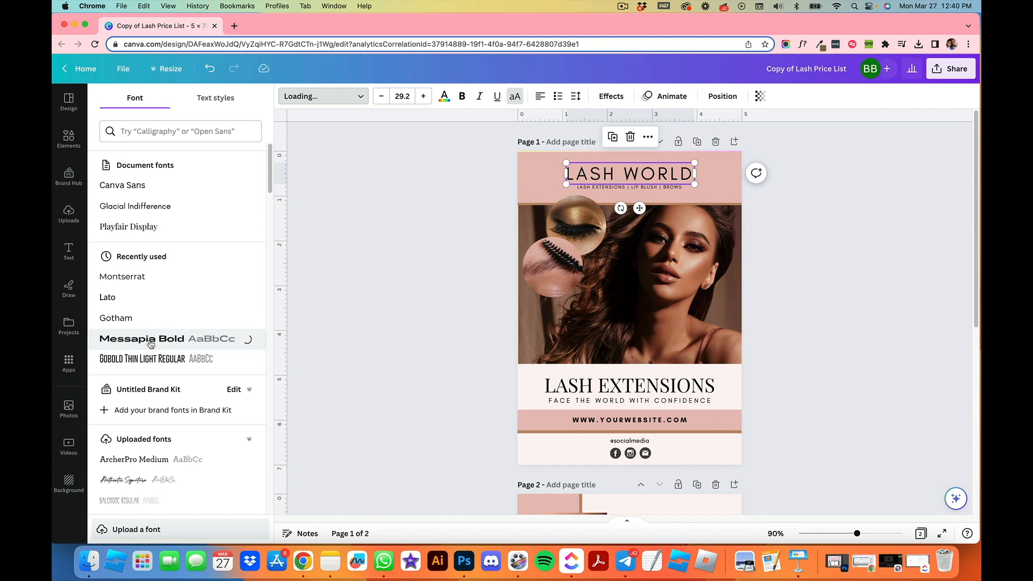
click(410, 282)
Step: Widen the heading's text box so it fits on one line and center-align it
click(527, 187)
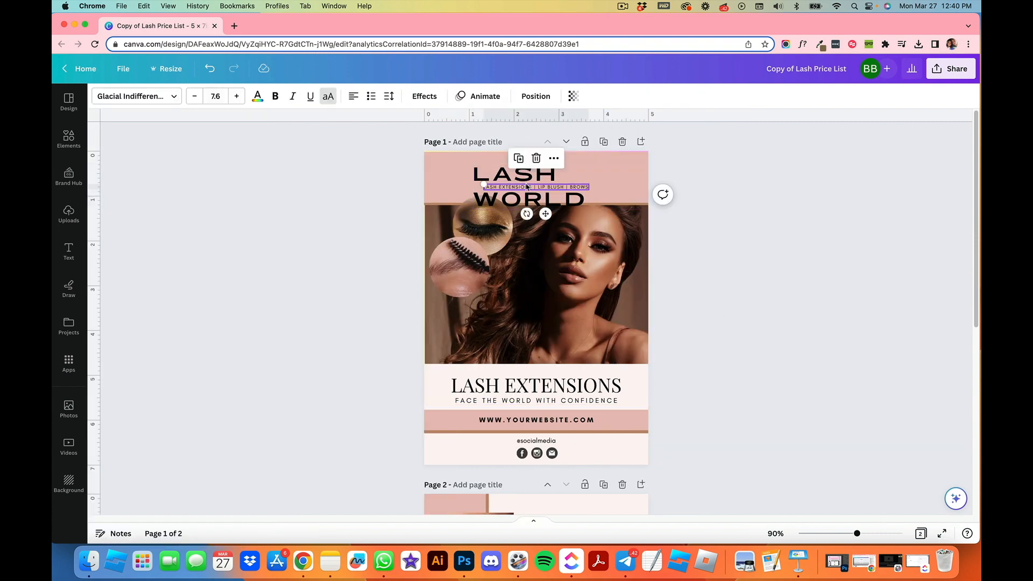
click(492, 177)
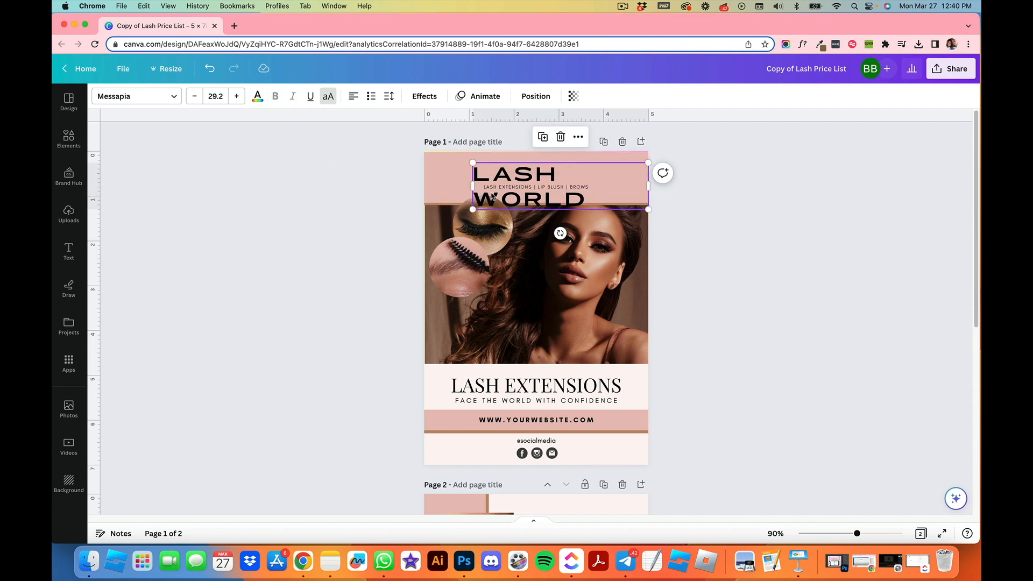
click(473, 188)
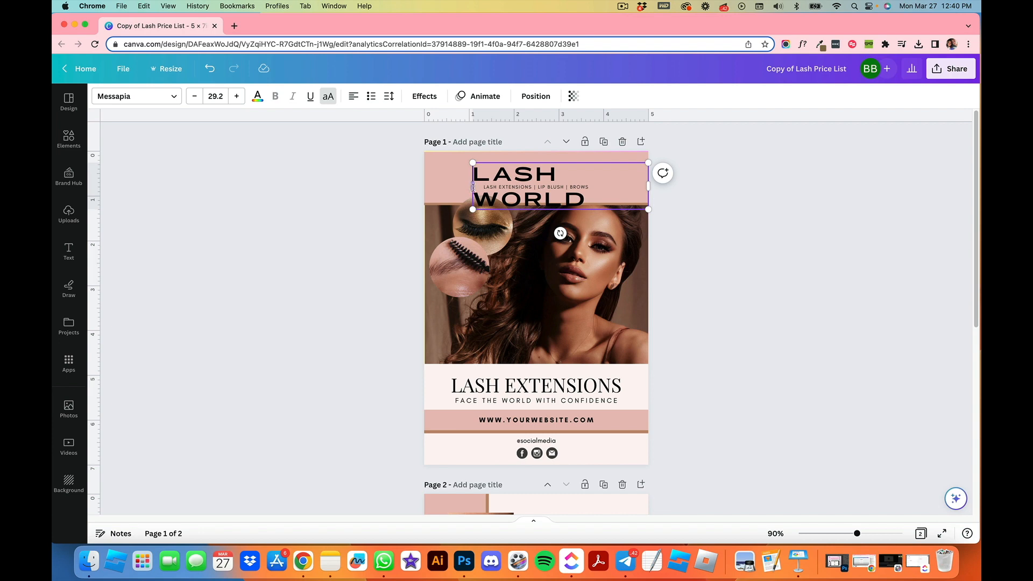
drag(473, 186, 428, 187)
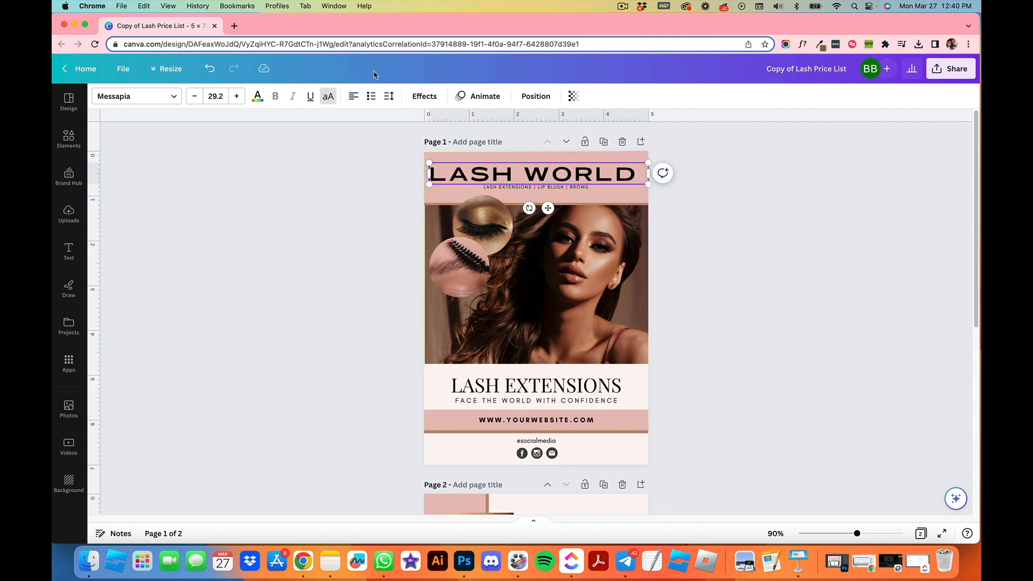
click(354, 97)
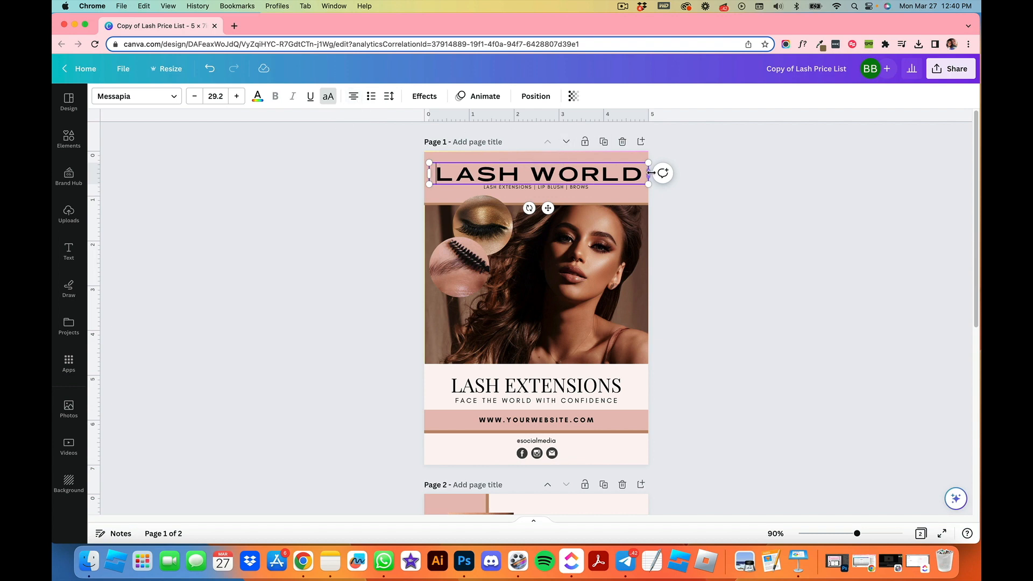
click(691, 218)
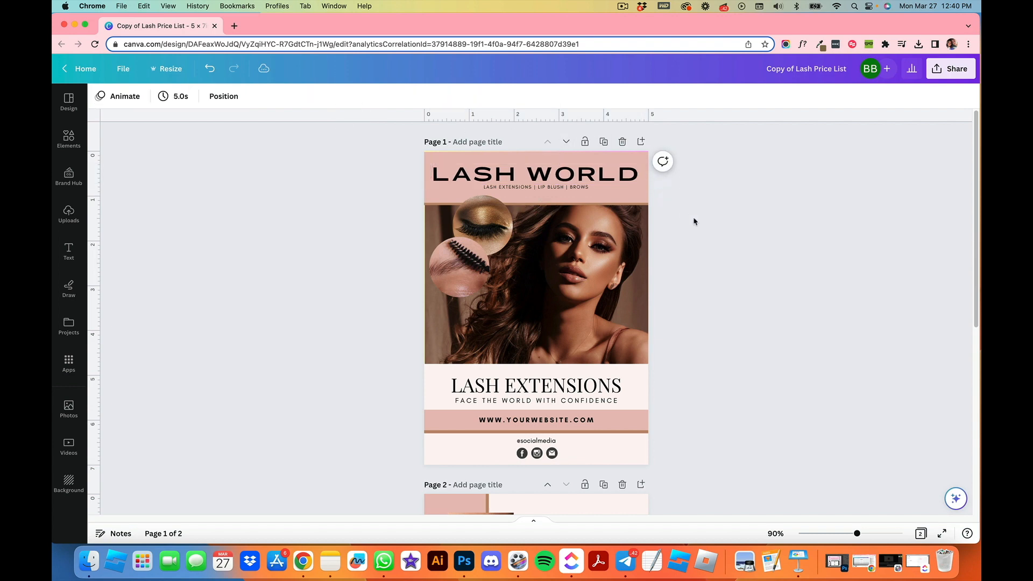
Step: Shrink the heading by scaling its box down and lowering its font size
click(561, 178)
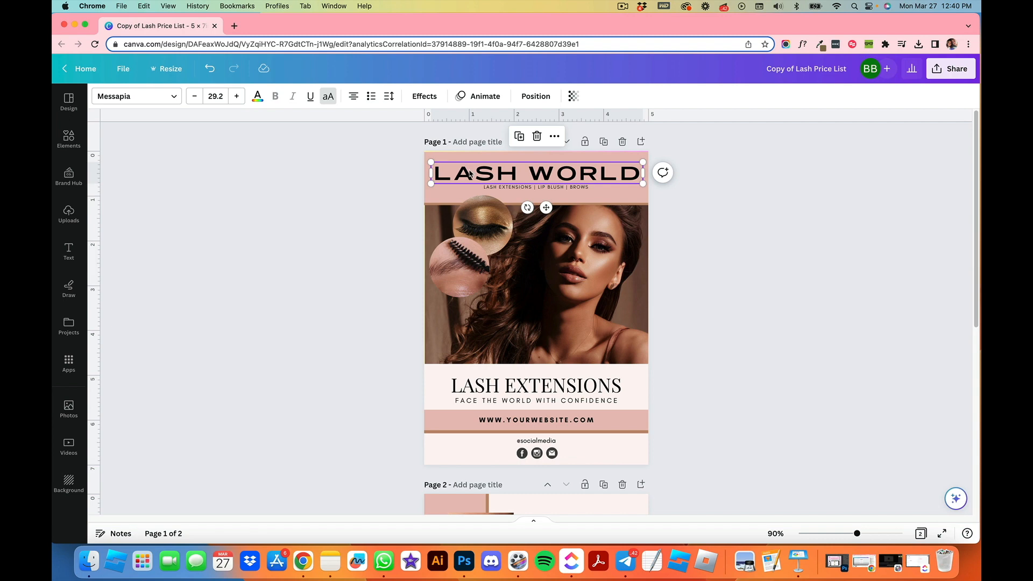
drag(430, 162, 506, 176)
click(215, 96)
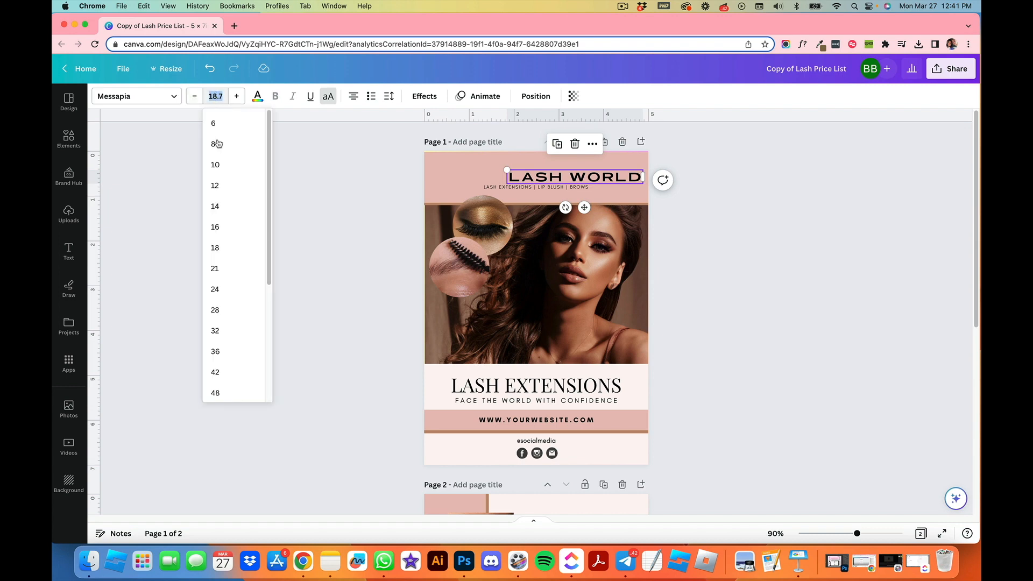
click(194, 97)
click(195, 97)
click(194, 97)
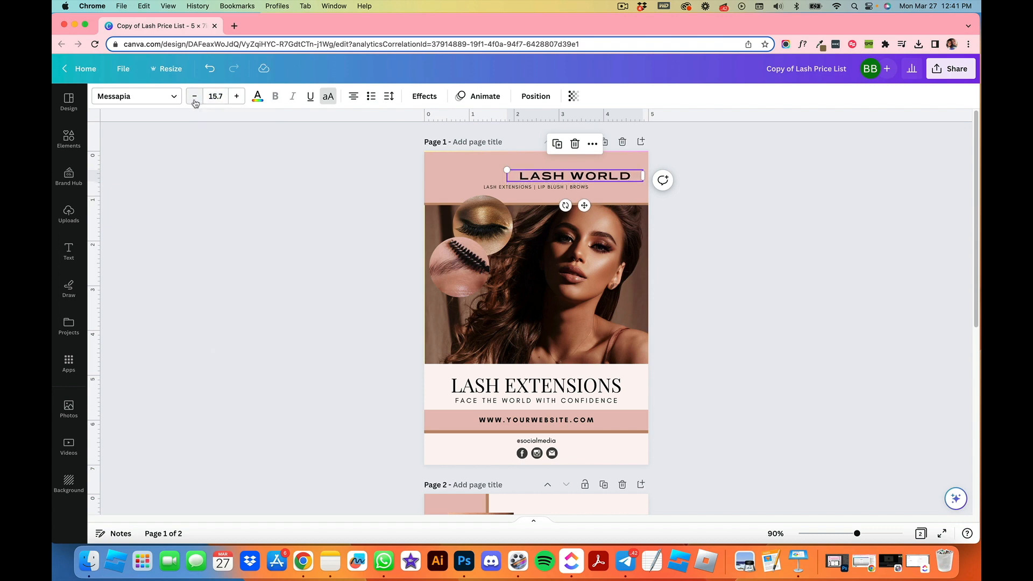
click(237, 96)
click(237, 96)
click(237, 96)
click(357, 195)
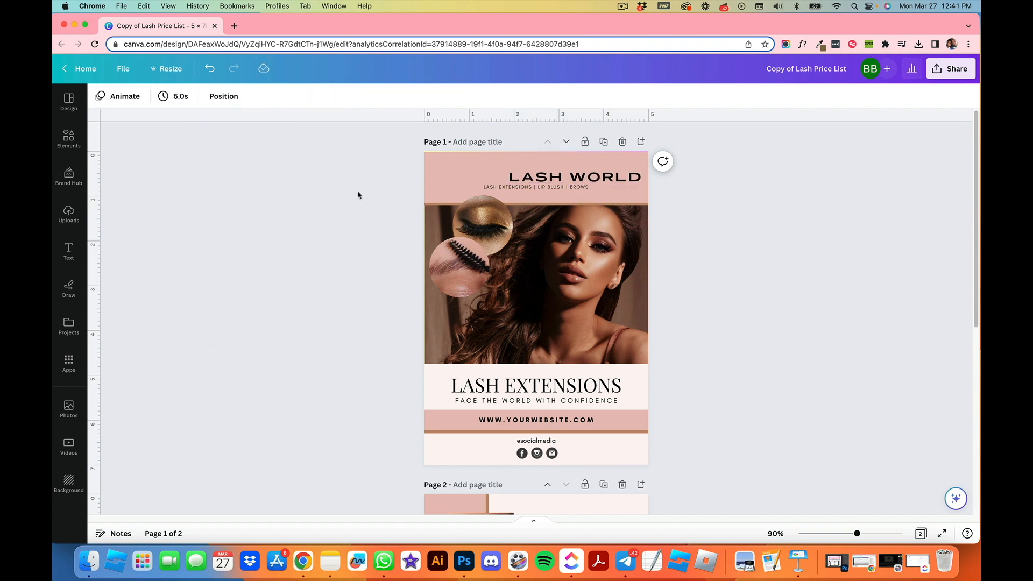
Step: Center the heading on the top band and reduce its letter spacing
drag(559, 178, 522, 172)
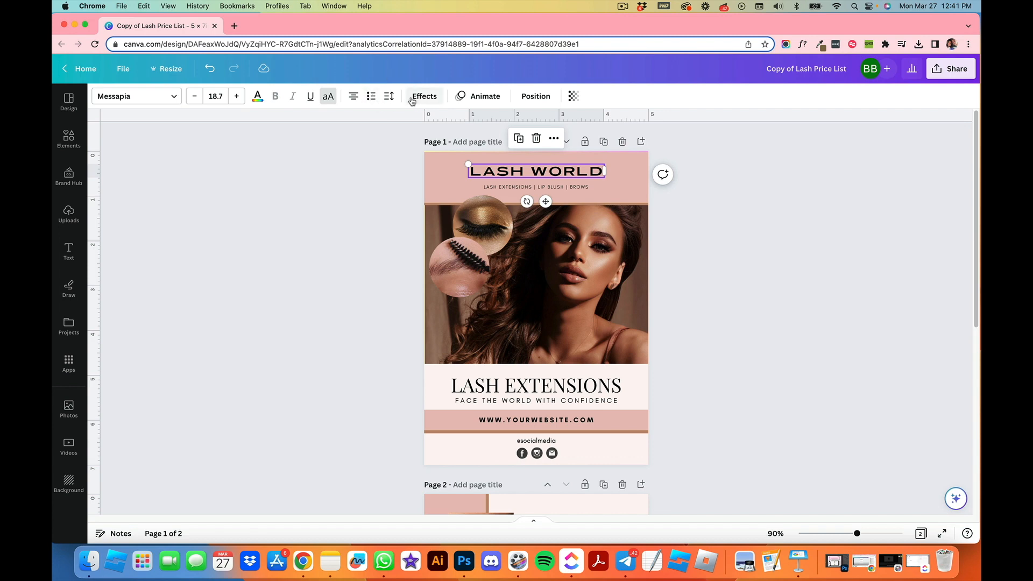
click(389, 98)
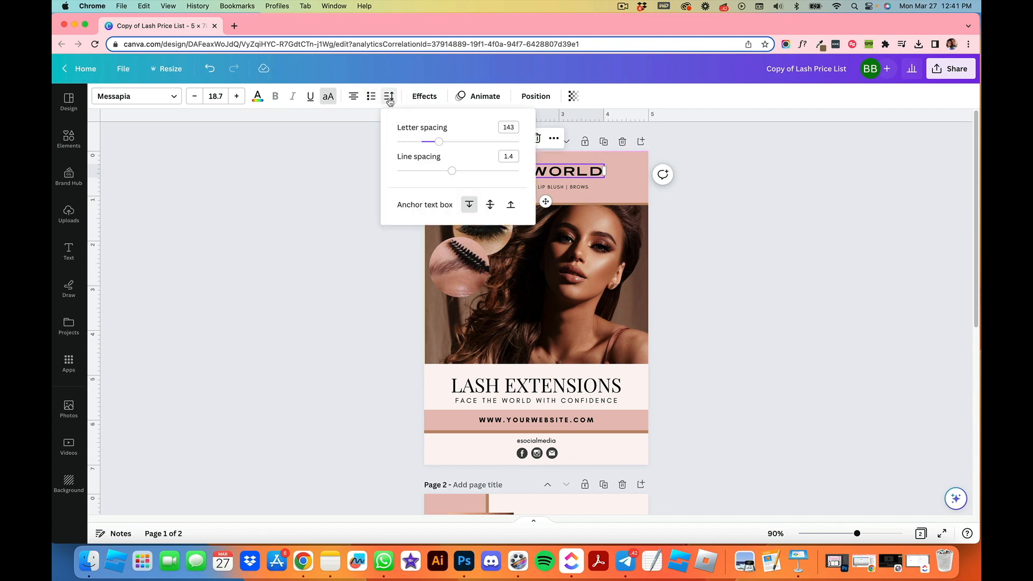
drag(443, 143, 422, 149)
click(339, 177)
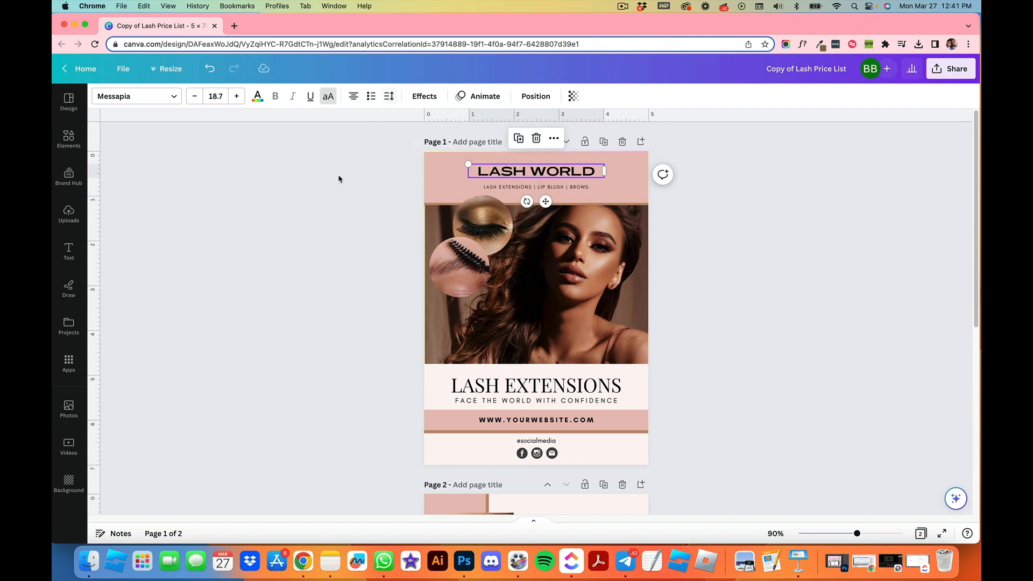
Step: Enlarge the heading to 28.7, widen its text box and nudge it into place
click(525, 187)
click(237, 97)
click(236, 96)
click(237, 97)
click(236, 96)
click(236, 97)
click(237, 96)
click(236, 96)
click(237, 96)
click(237, 97)
click(237, 96)
drag(464, 188, 446, 185)
drag(604, 186, 633, 180)
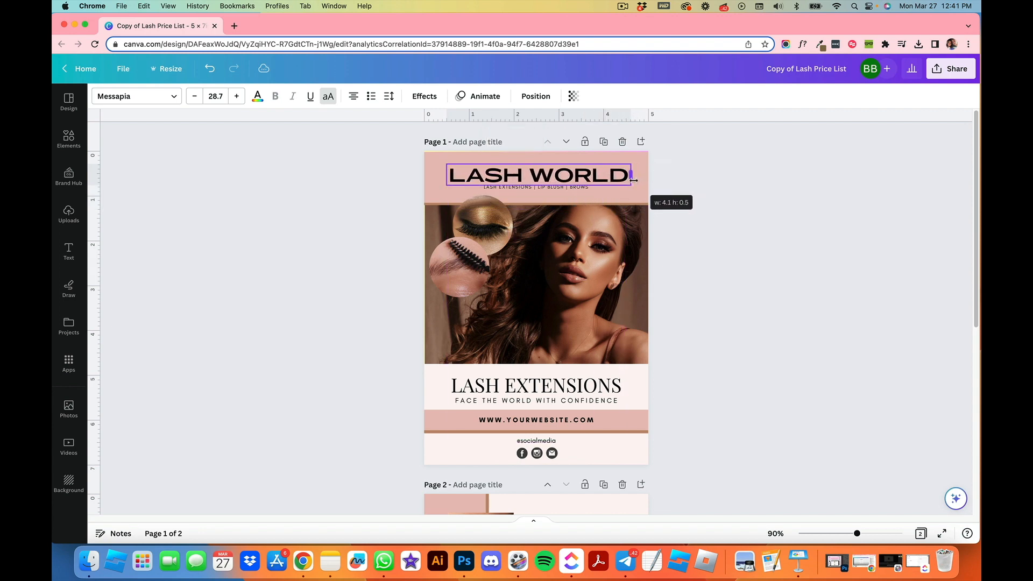
click(780, 284)
drag(562, 177, 564, 173)
click(703, 224)
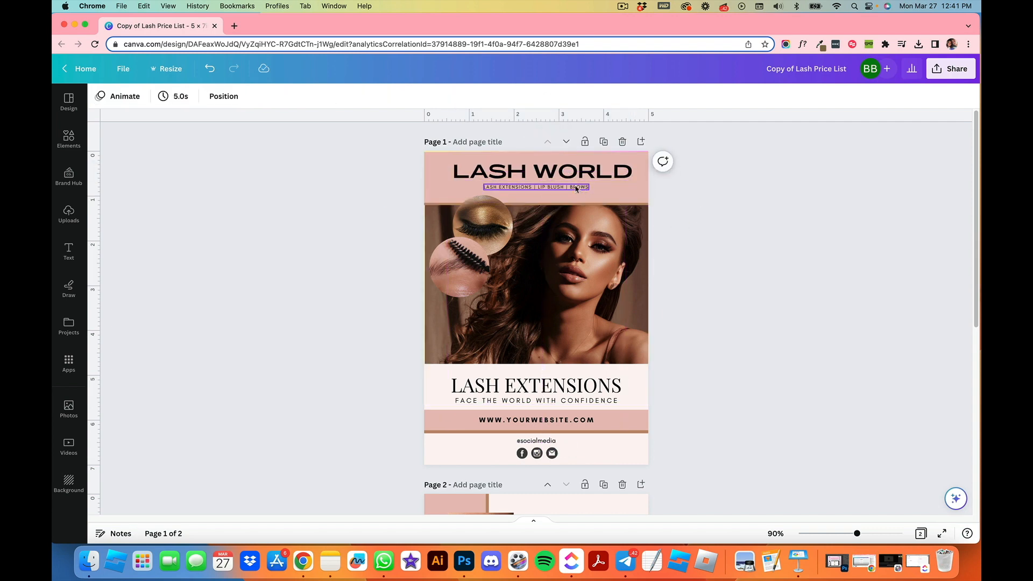
Step: Widen the subtitle line under the heading to span the band
click(576, 188)
drag(589, 189, 630, 188)
scroll(496, 190, up, 5)
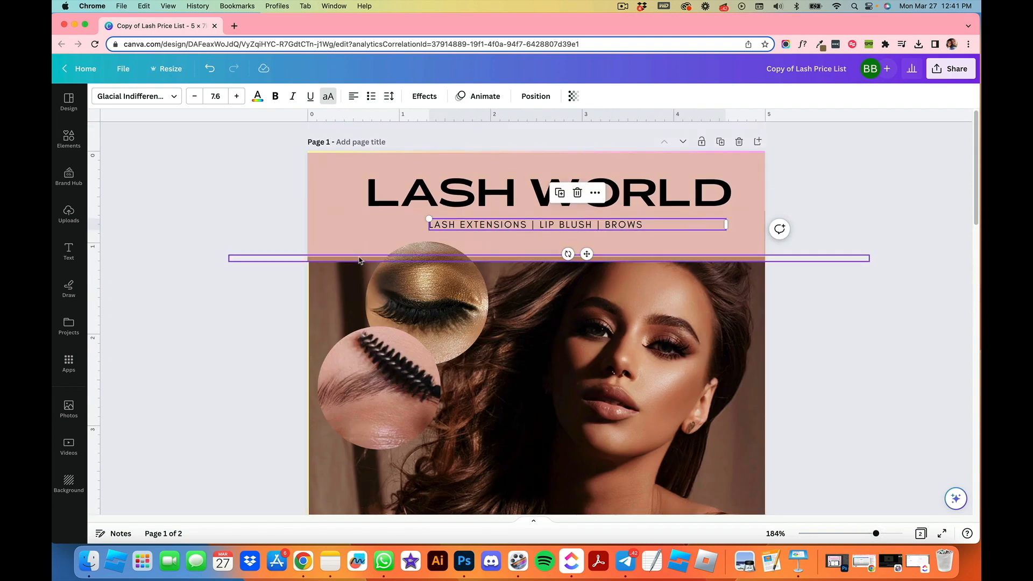
Step: Stretch the subtitle box further left and center-align its text
click(431, 226)
drag(425, 226, 343, 231)
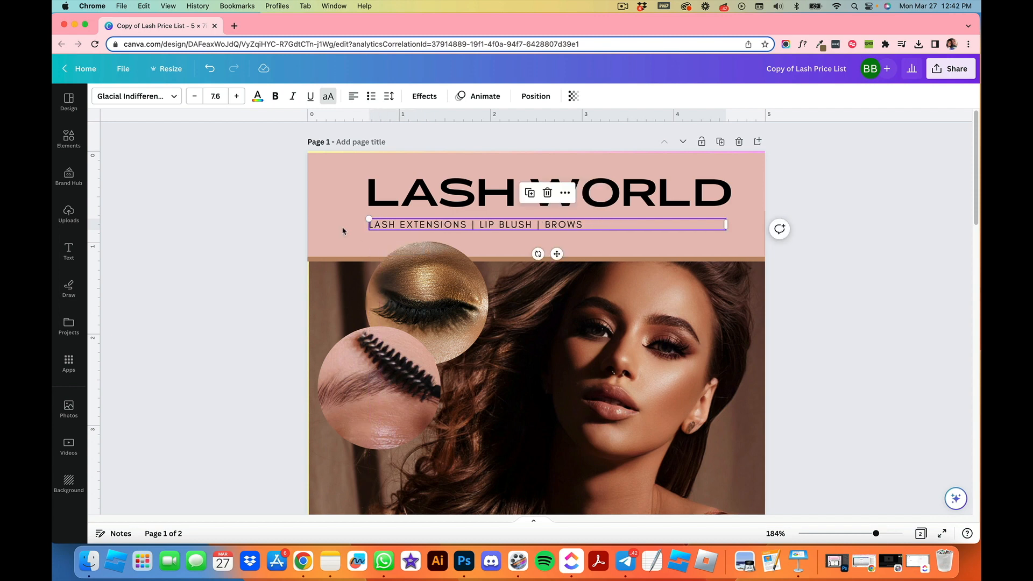
click(353, 96)
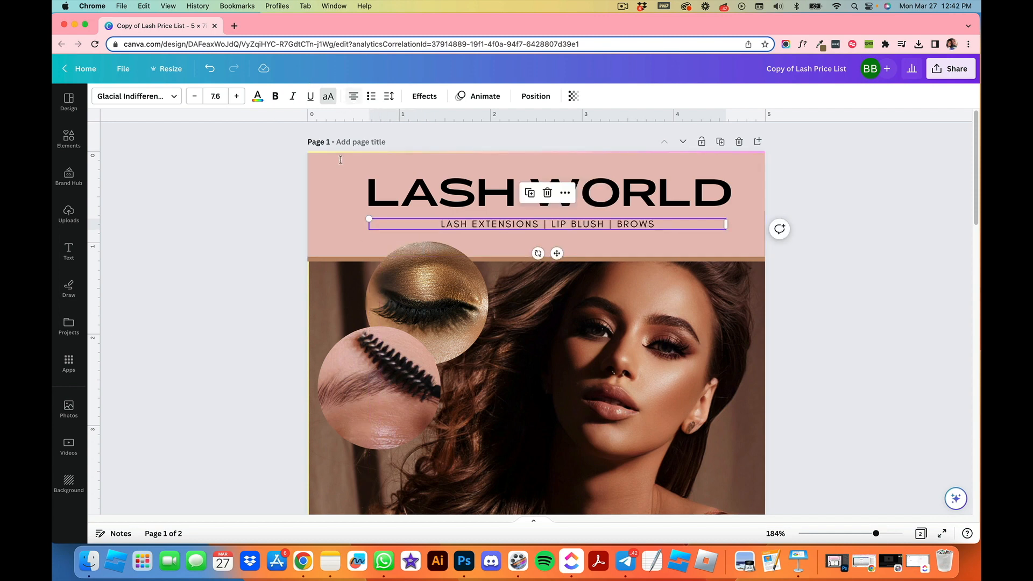
Step: Set the subtitle's letter spacing to 551
click(388, 97)
drag(440, 142, 488, 141)
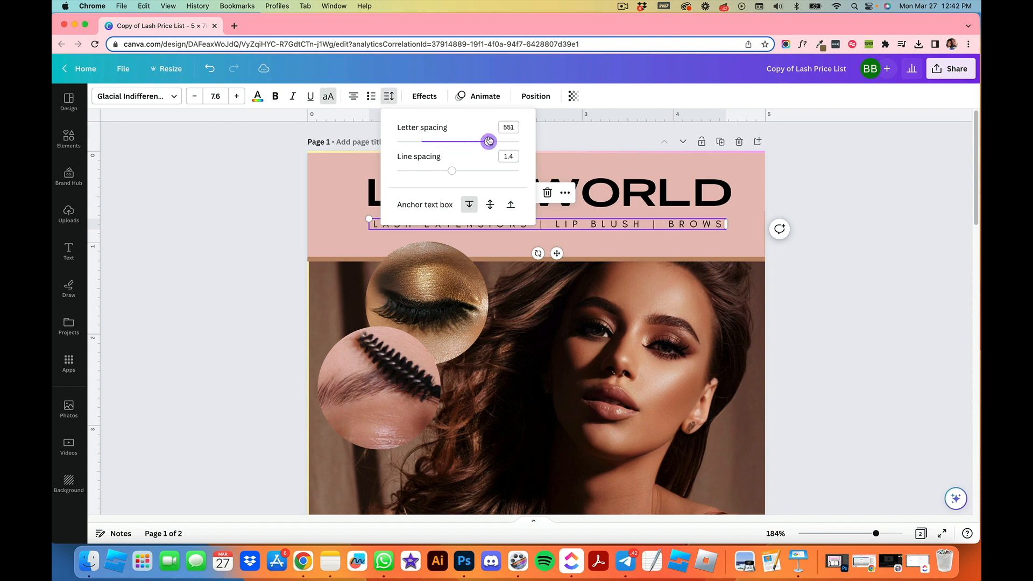
click(792, 316)
click(814, 323)
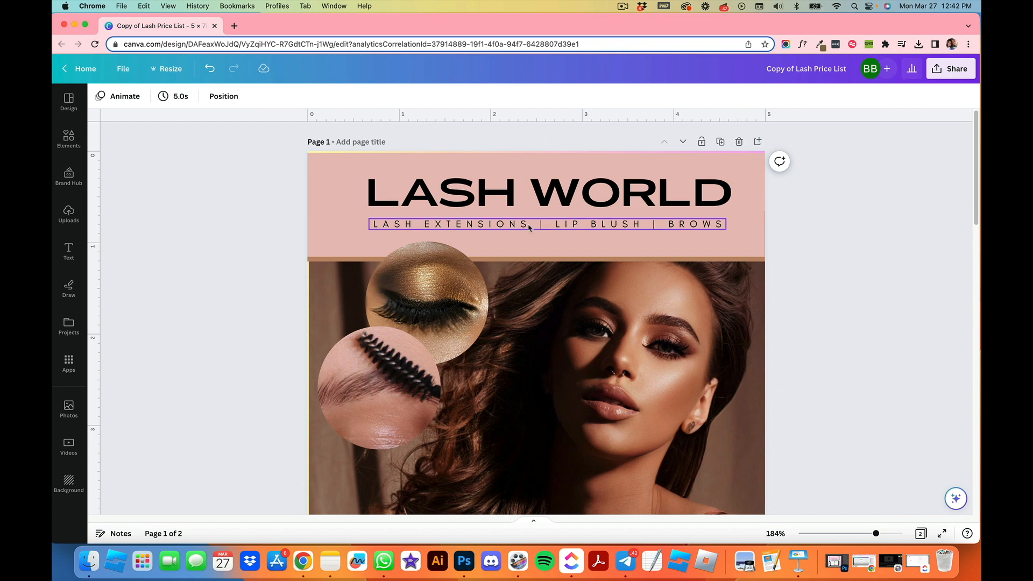
Step: Nudge the subtitle up and lower the heading slightly within the top band
drag(525, 228, 525, 225)
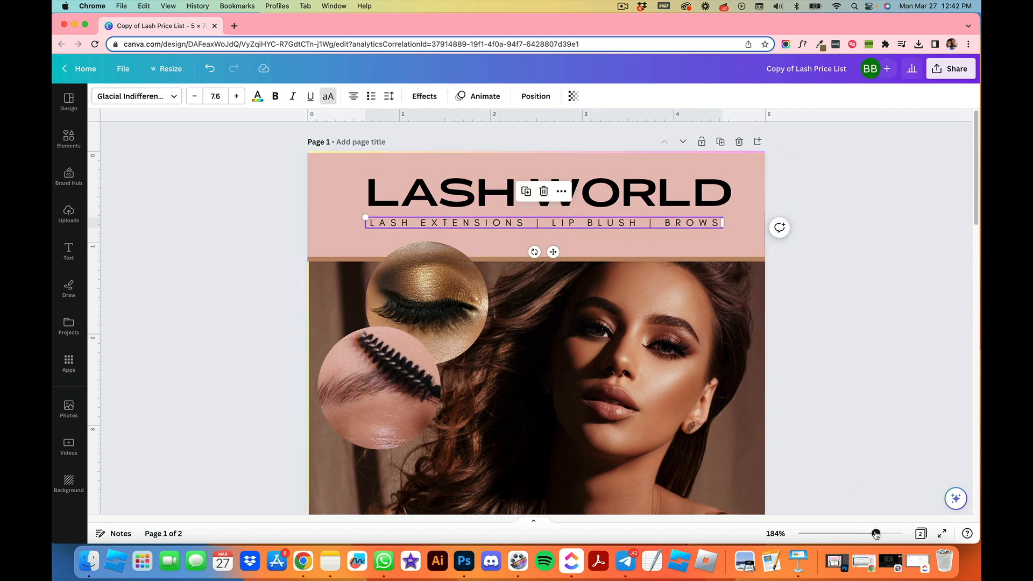
drag(876, 534, 855, 533)
click(784, 415)
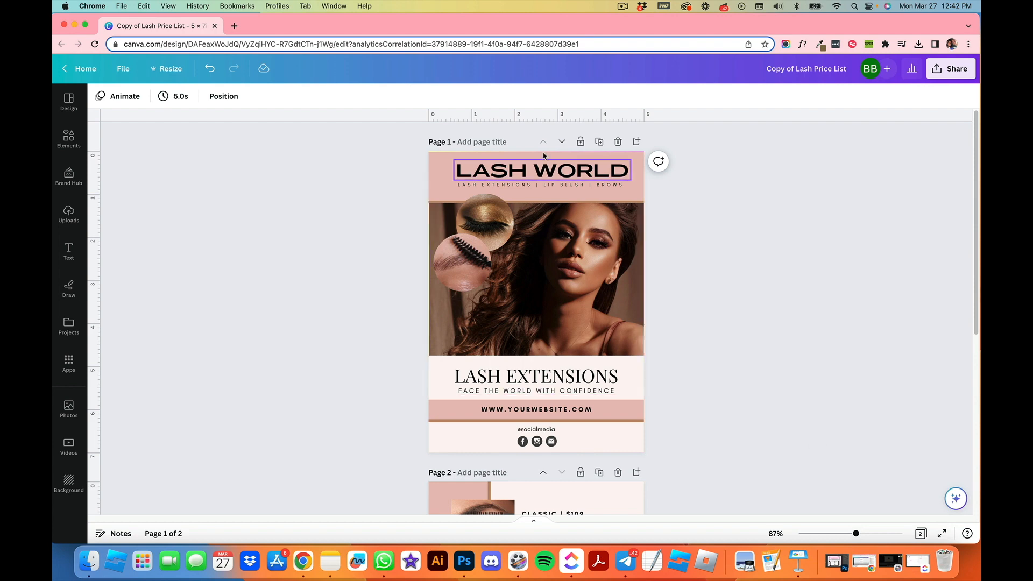
drag(554, 174, 559, 186)
click(737, 215)
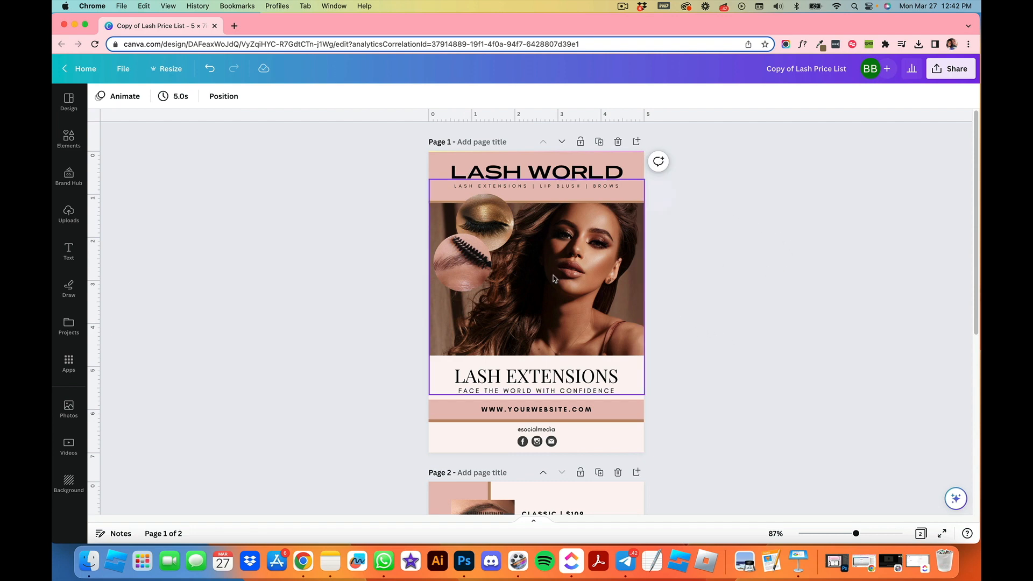
Step: Apply the Outline effect to the heading, pick an outline color and set its thickness to 91
click(570, 160)
click(410, 95)
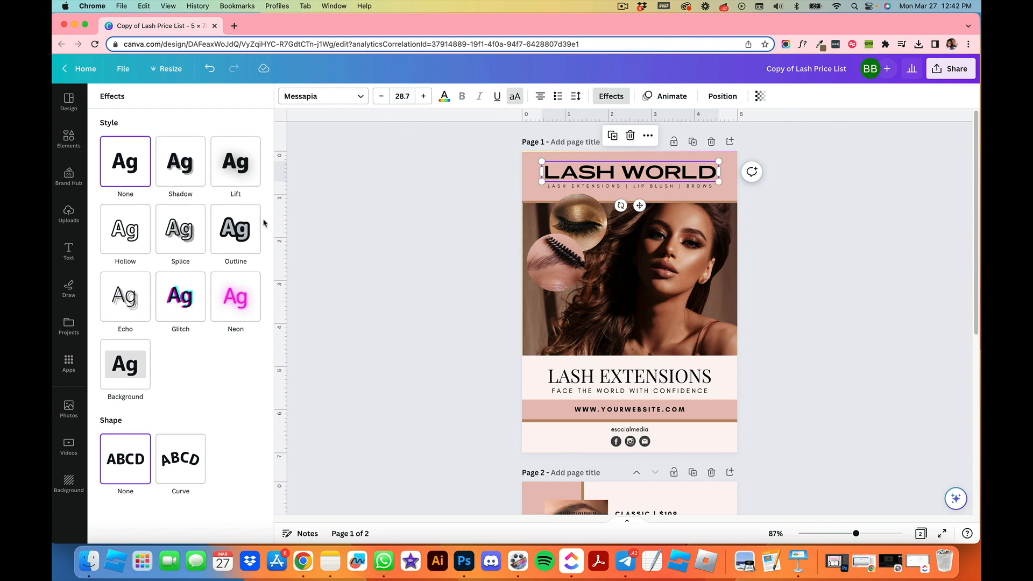
click(239, 239)
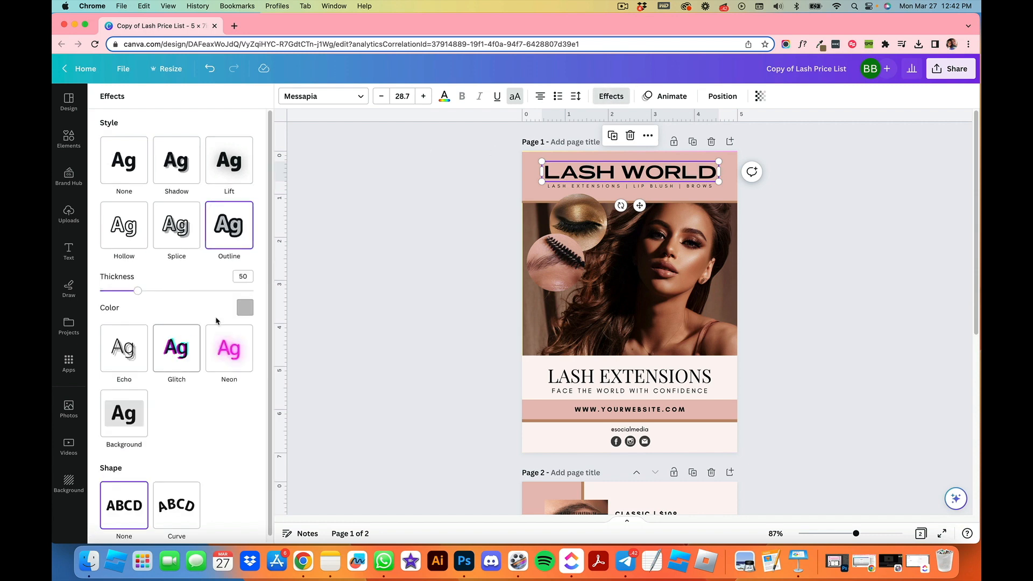
click(245, 307)
click(103, 396)
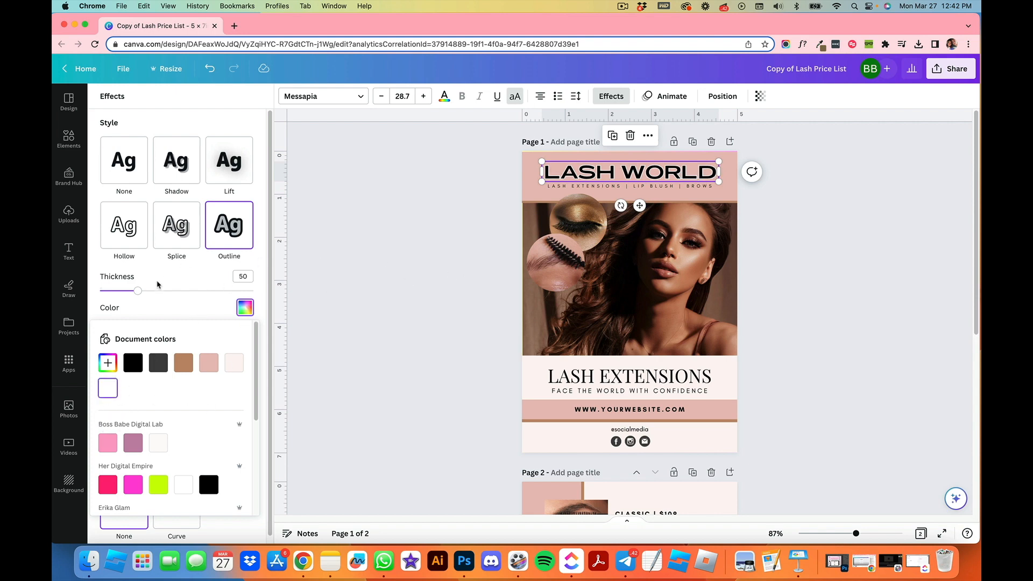
click(153, 306)
drag(139, 294, 170, 289)
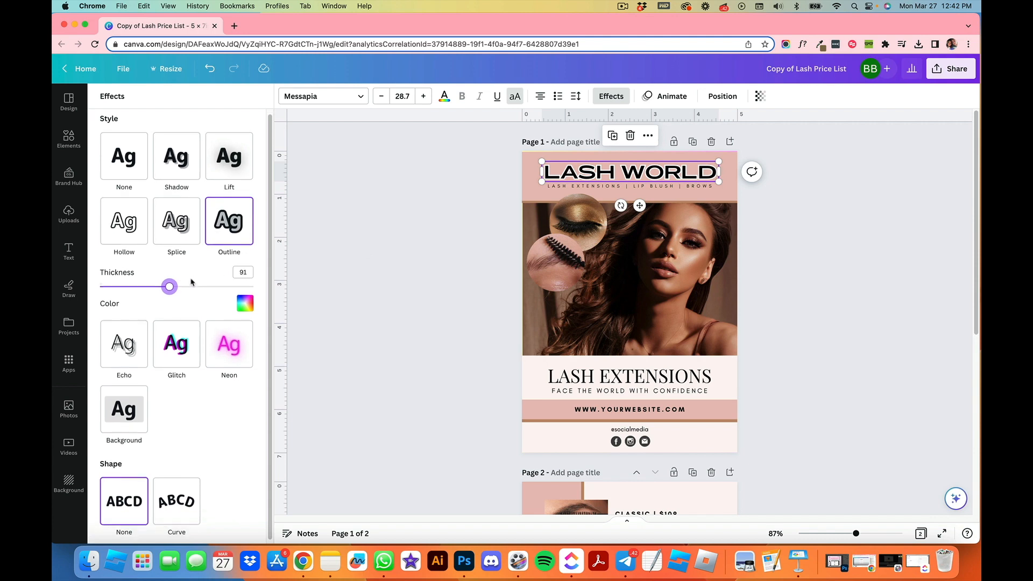
click(372, 249)
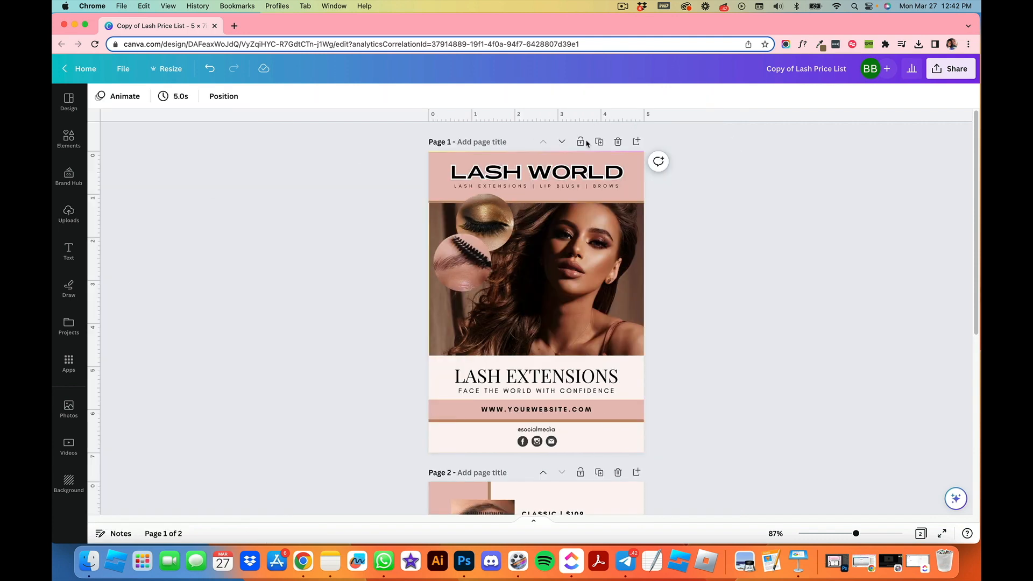
Step: Change the 'LASH EXTENSIONS' title to Gobold Thin Light, enlarge it to 36 and recenter it
scroll(679, 304, down, 10)
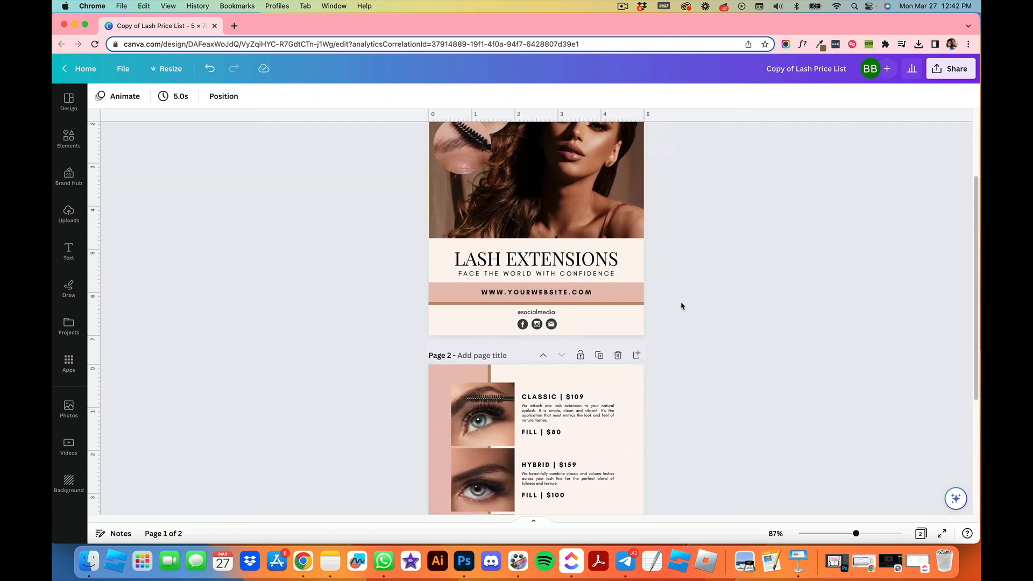
scroll(678, 309, up, 10)
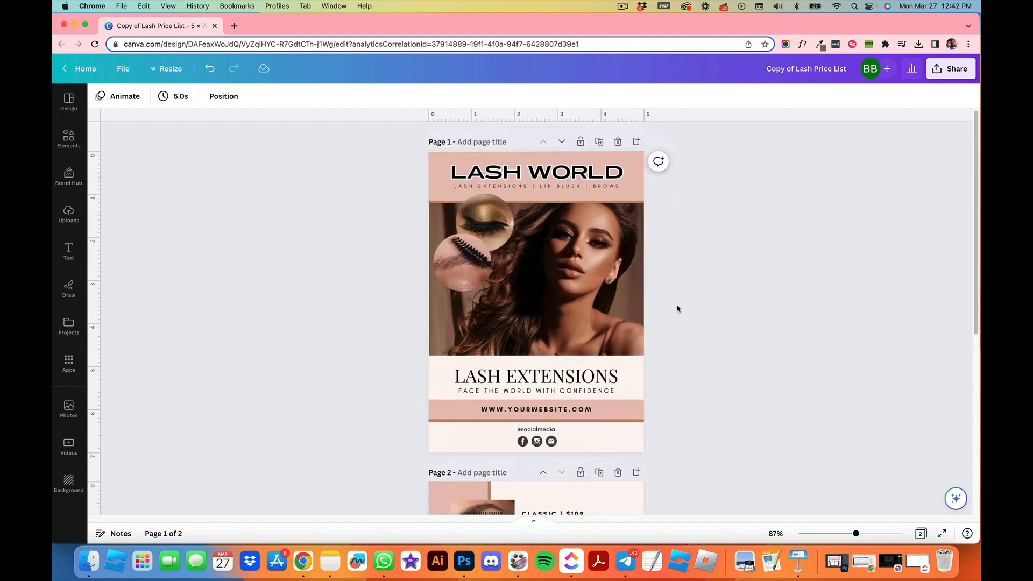
click(537, 374)
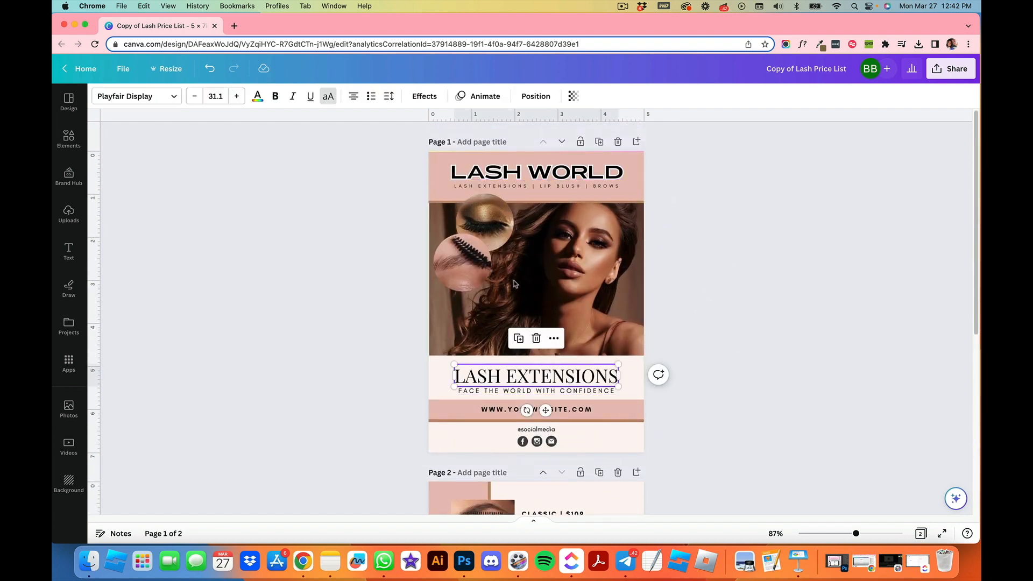
click(144, 100)
click(143, 358)
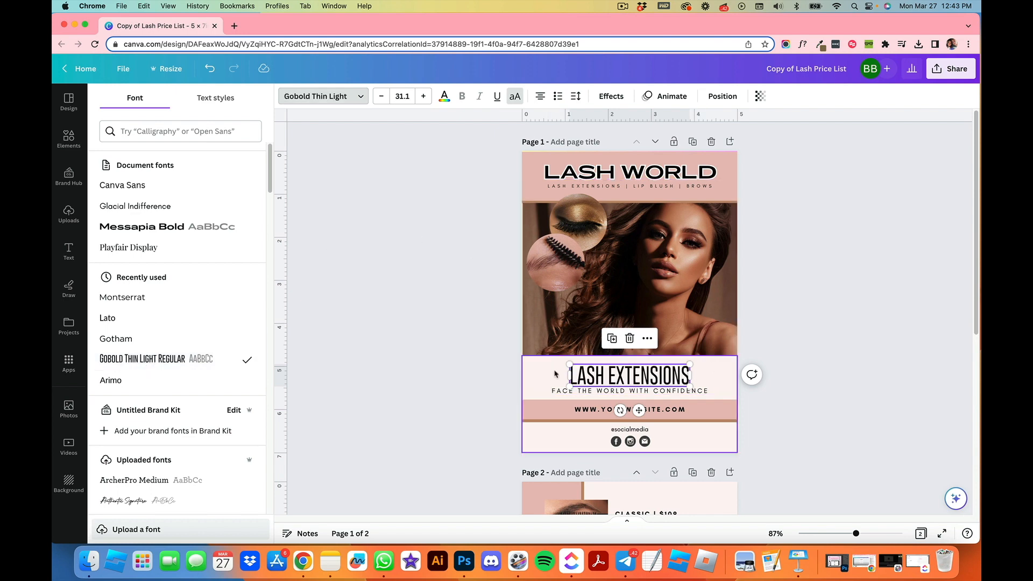
drag(570, 364, 550, 360)
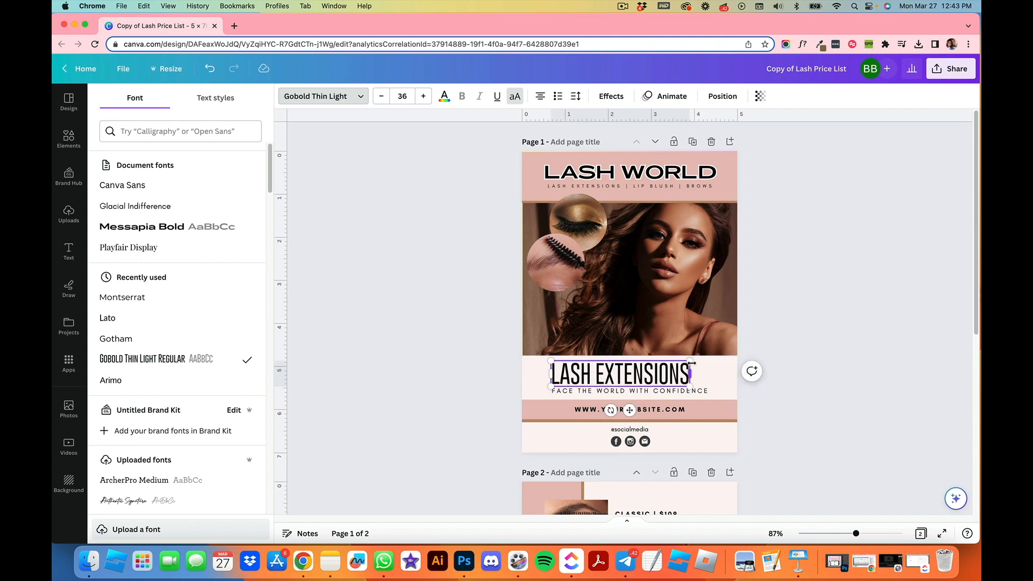
click(804, 383)
drag(597, 373, 618, 375)
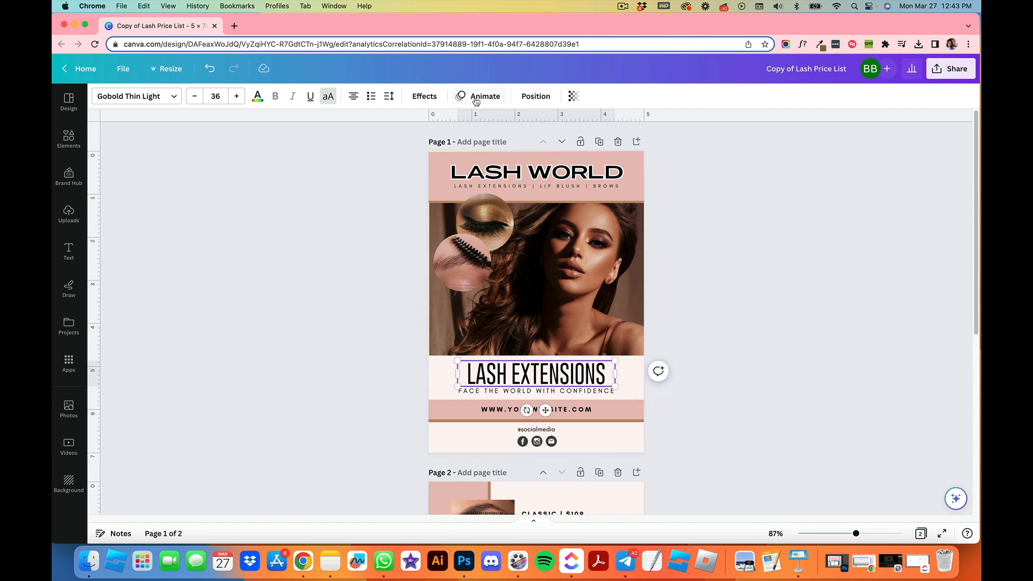
Step: Set the 'LASH EXTENSIONS' title's letter spacing to 55
click(388, 96)
drag(424, 145, 429, 149)
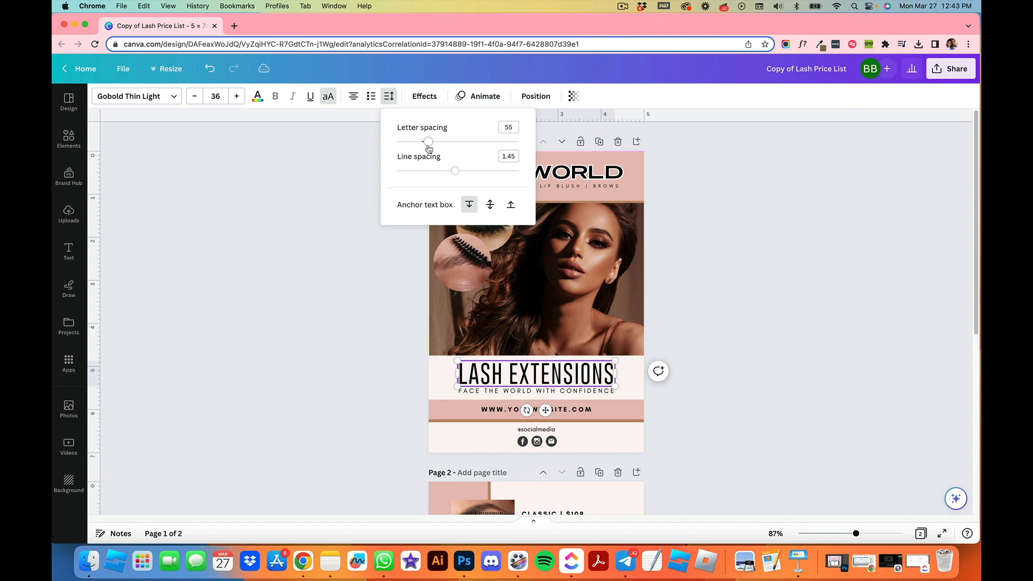
click(821, 333)
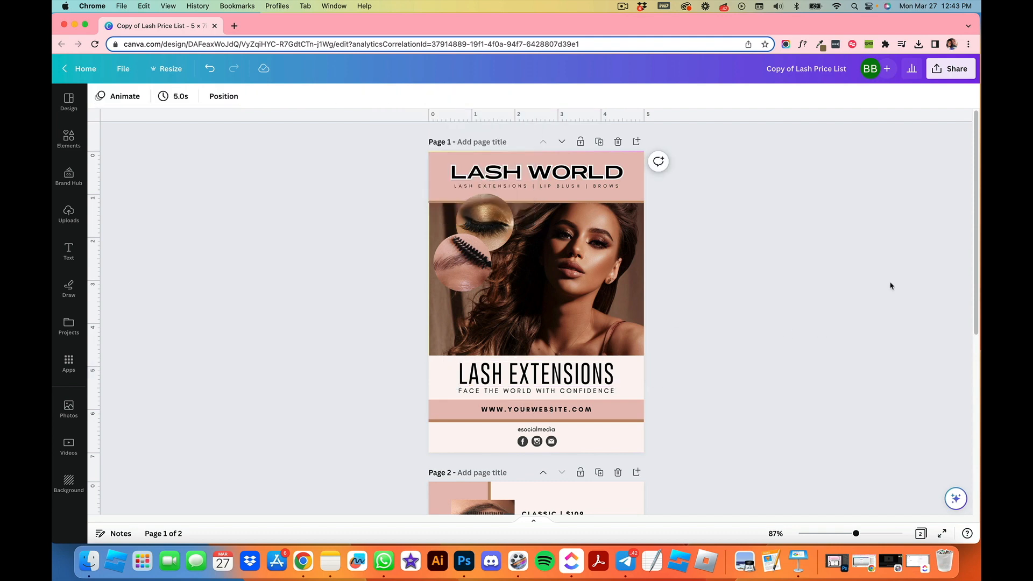
Step: Try the Hollow effect on the heading and undo it
scroll(712, 320, down, 10)
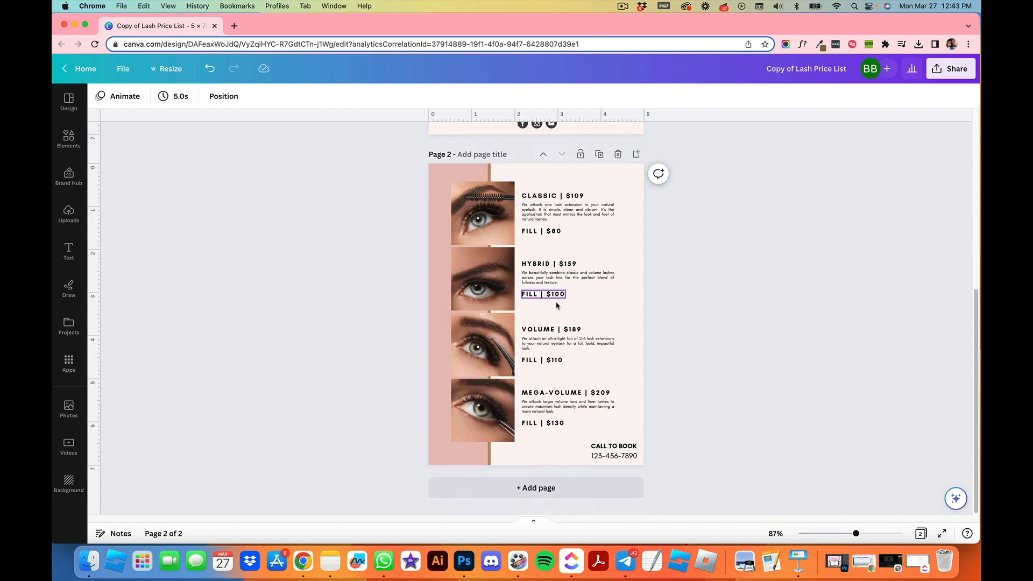
scroll(768, 291, up, 10)
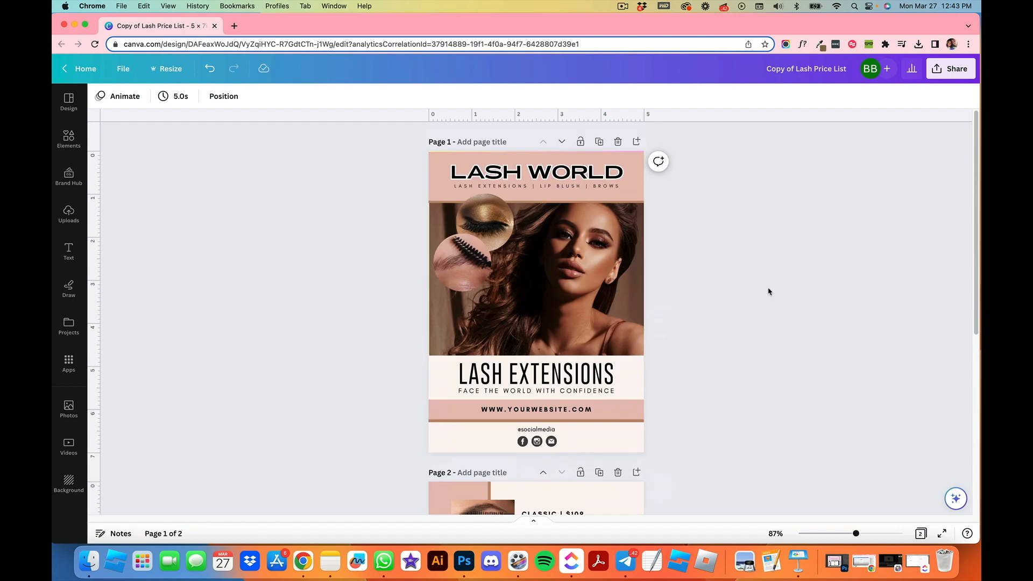
click(570, 171)
click(424, 95)
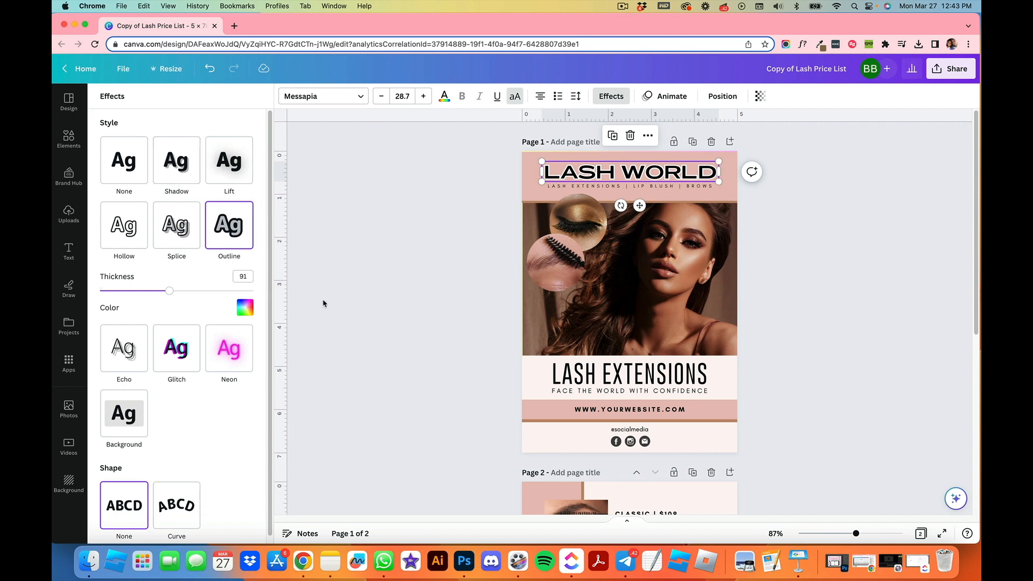
click(113, 227)
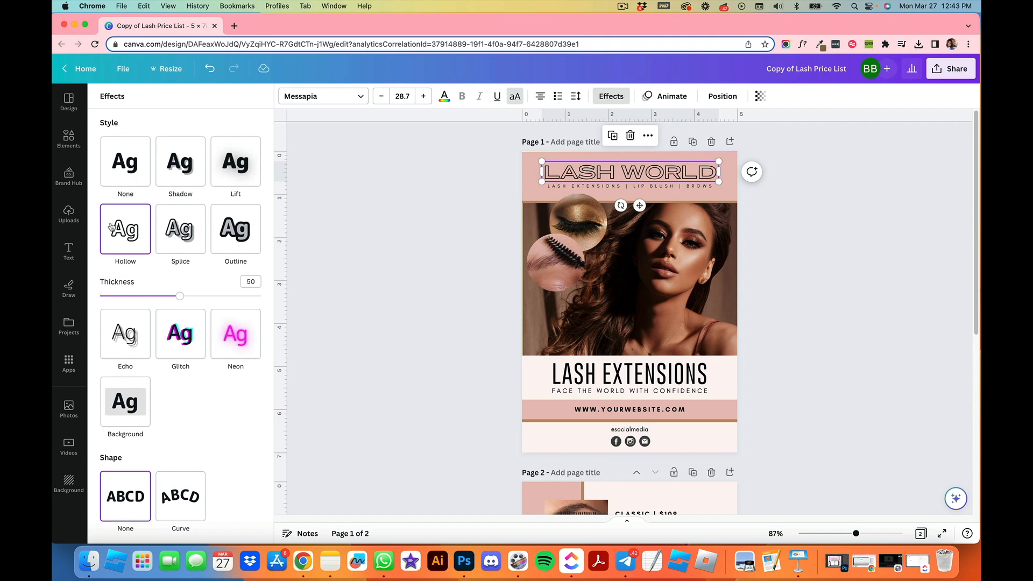
click(210, 68)
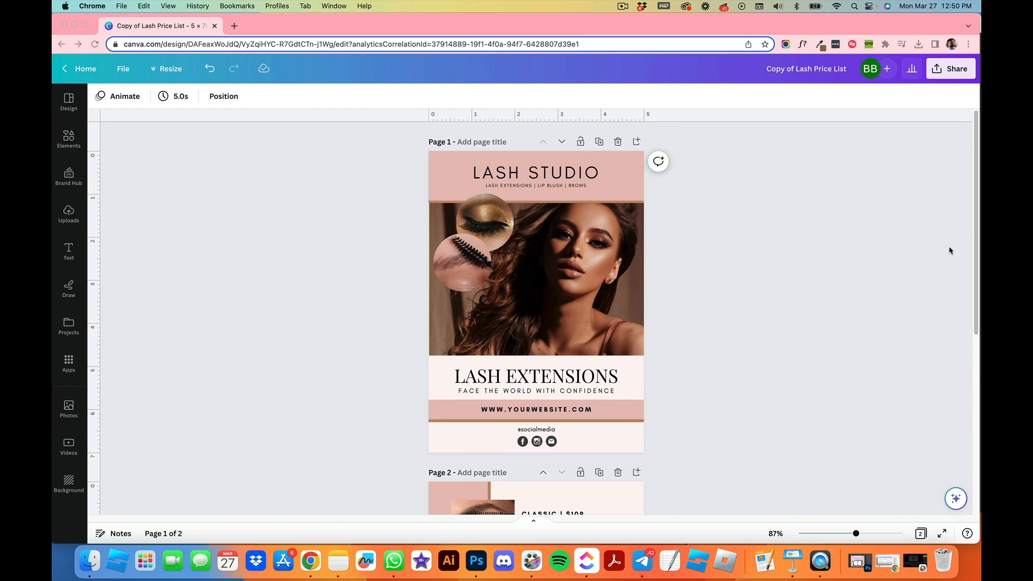
Step: Apply a Curve effect of 36 to the 'LASH STUDIO' heading and move it up
click(580, 179)
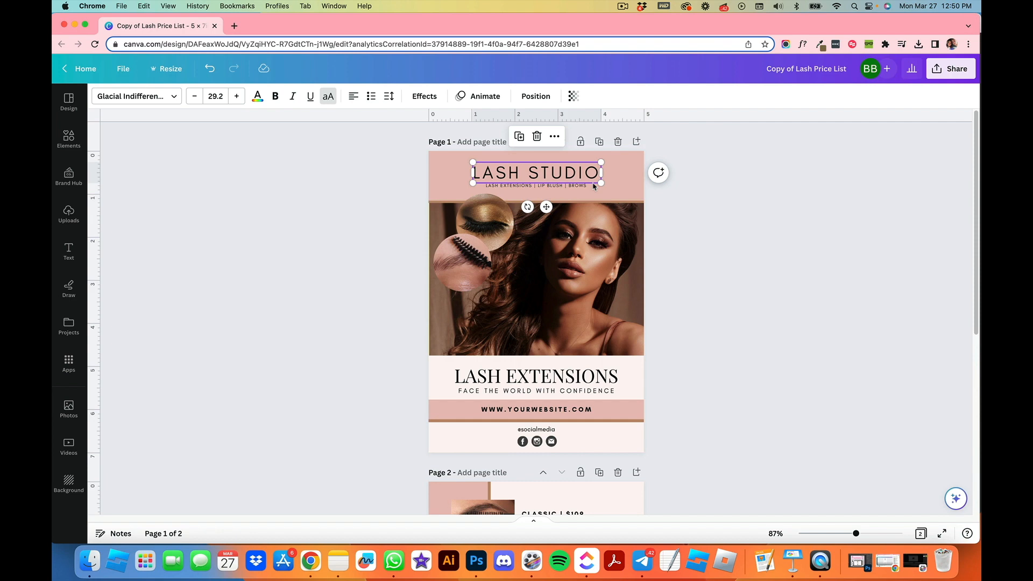
click(431, 99)
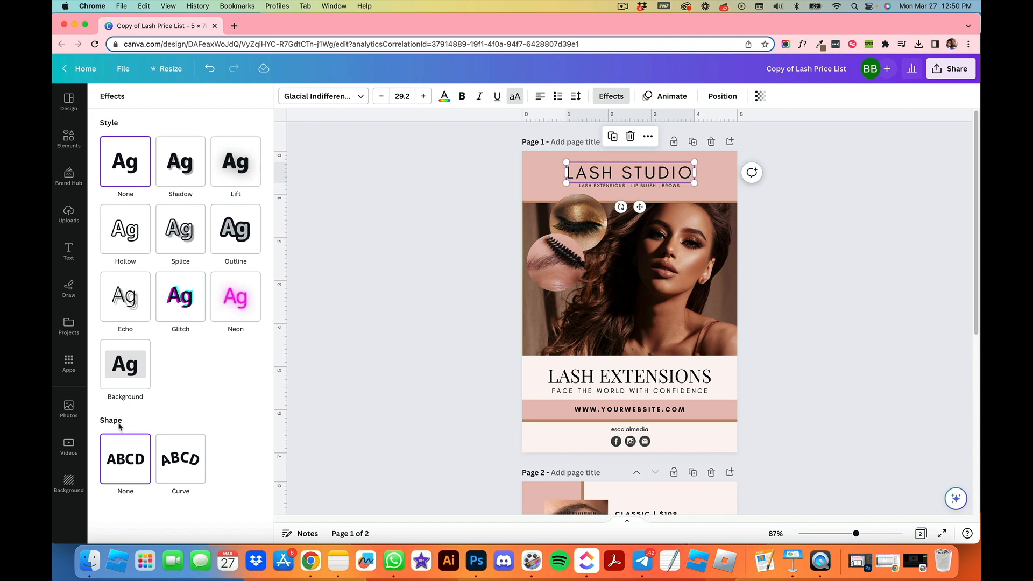
click(166, 459)
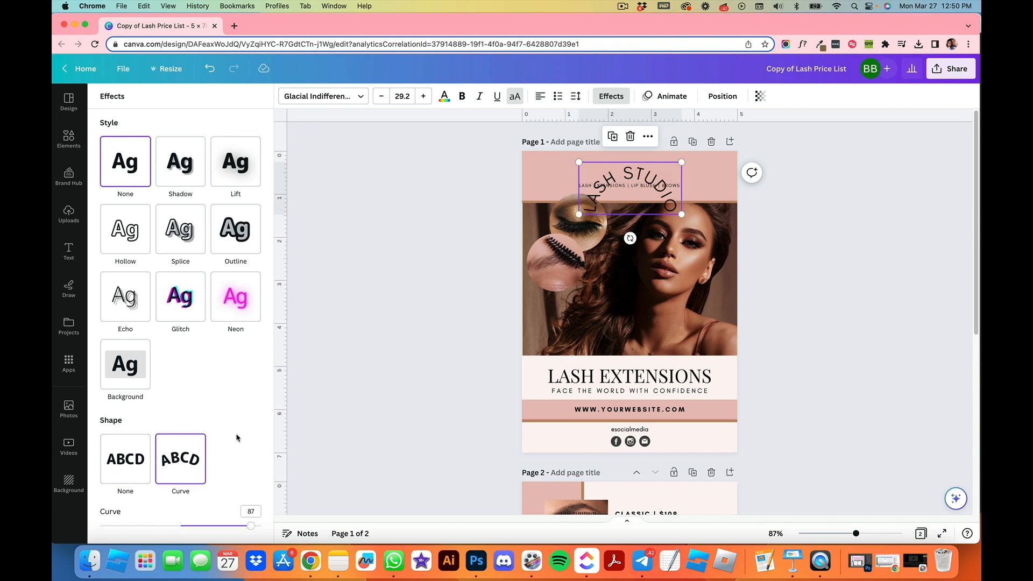
drag(251, 526, 209, 525)
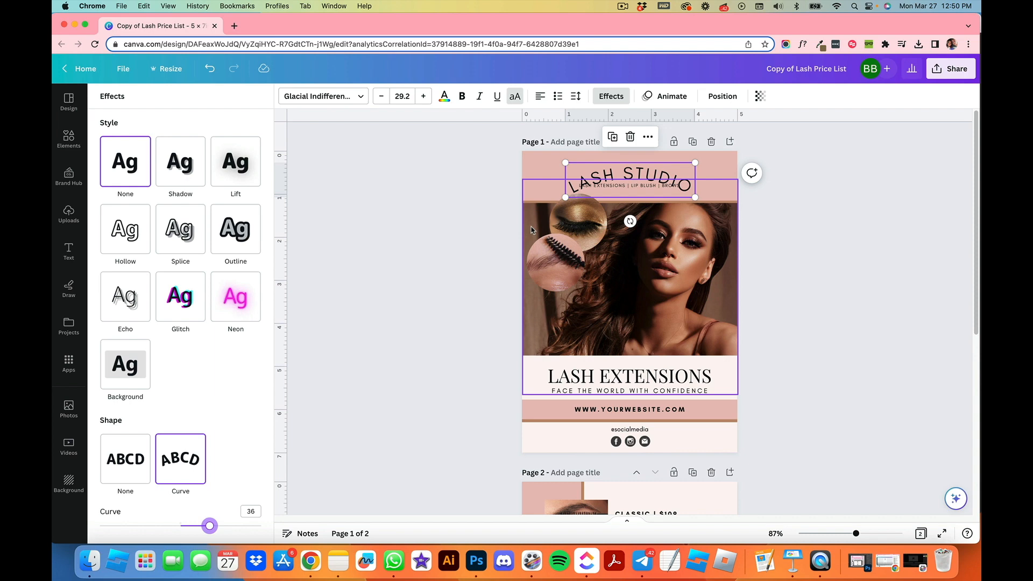
drag(649, 173, 644, 163)
Step: Reduce the heading's font size to 22.2 and widen its letter spacing
click(381, 96)
click(381, 95)
click(381, 96)
click(381, 95)
click(380, 95)
click(380, 96)
click(380, 96)
click(575, 97)
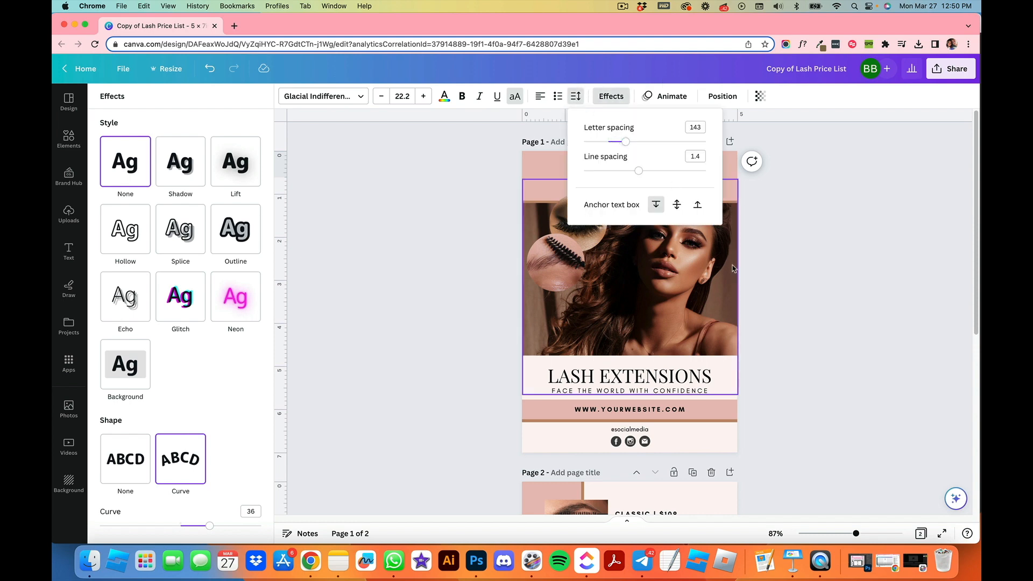
drag(625, 142, 666, 141)
click(834, 231)
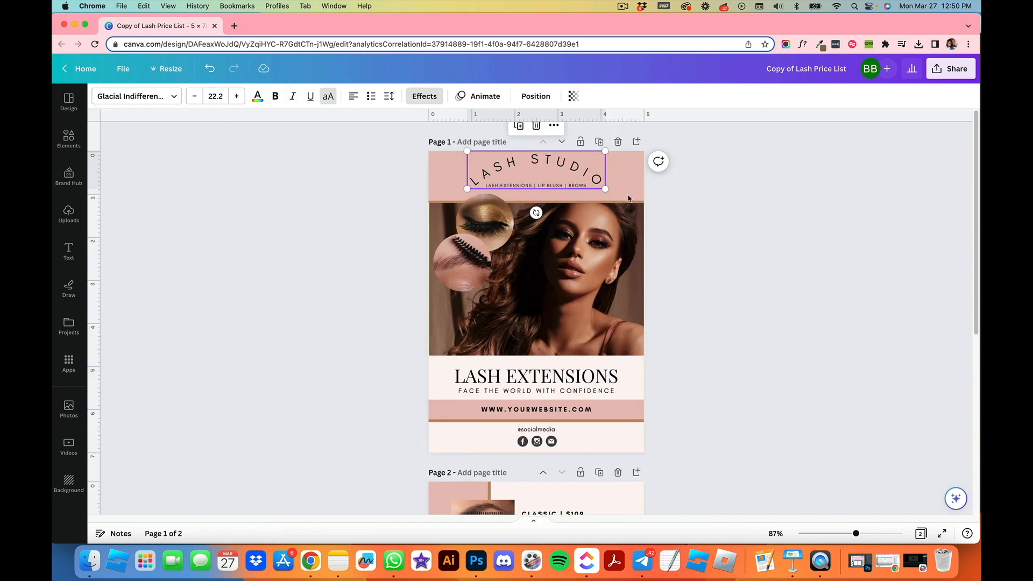
Step: Nudge the curved heading upward within the top band
click(575, 172)
click(752, 217)
click(554, 174)
mouse_move(605, 152)
mouse_down()
mouse_move(553, 170)
mouse_move(606, 145)
mouse_up()
scroll(736, 320, down, 5)
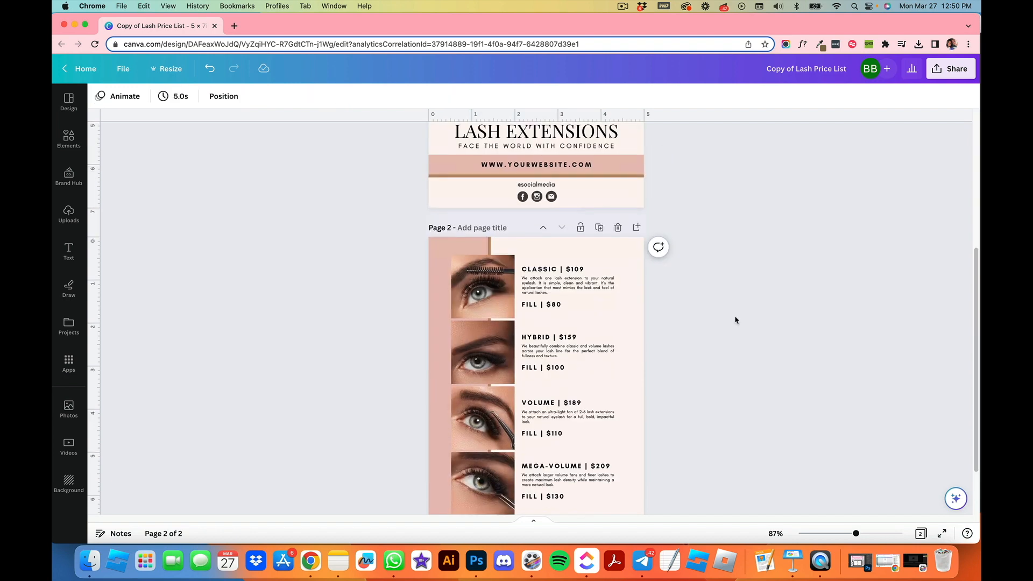
scroll(735, 320, up, 5)
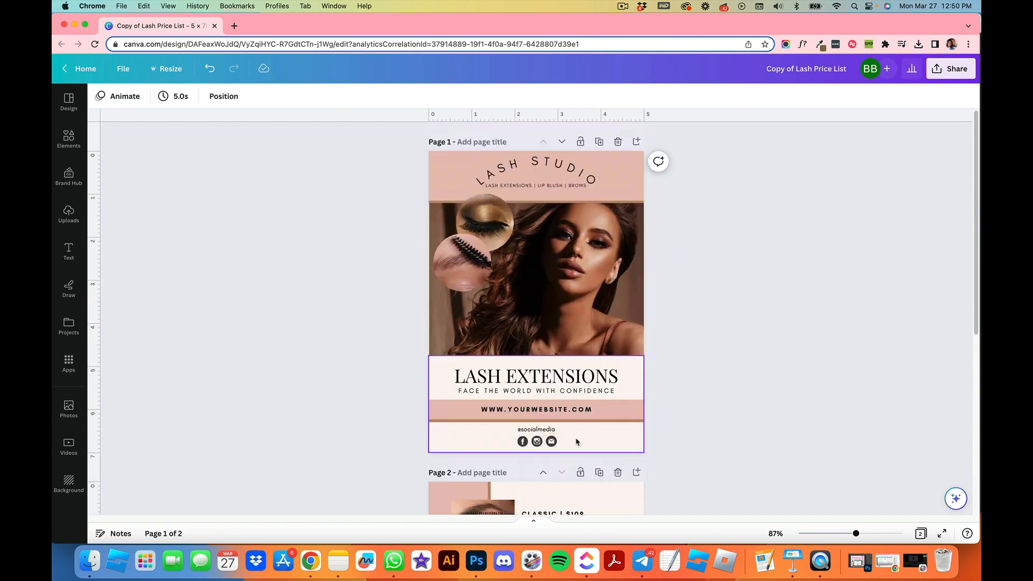
Step: Apply a Curve effect of 26 to the 'LASH EXTENSIONS' title and widen its letter spacing
click(537, 376)
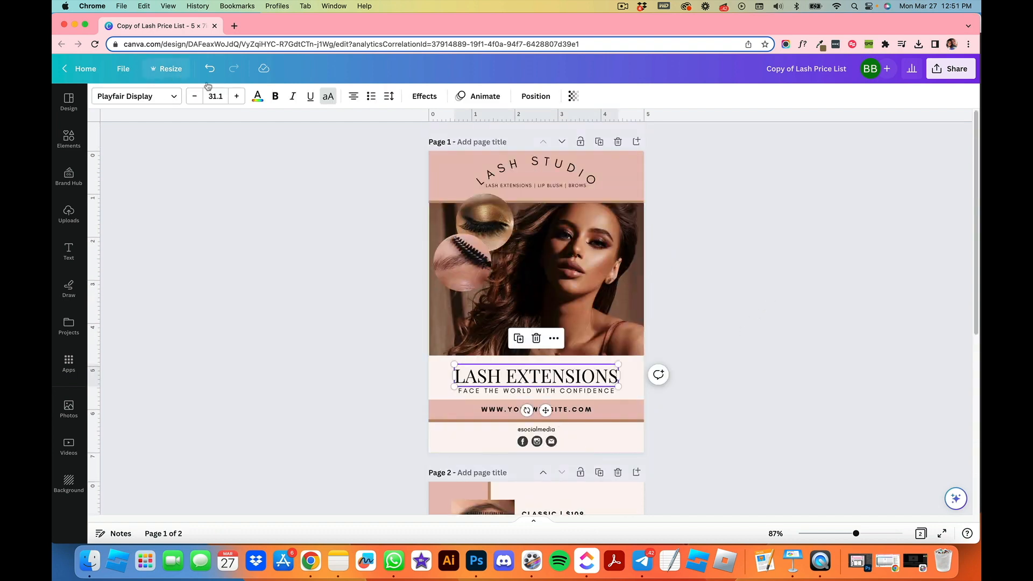
click(424, 96)
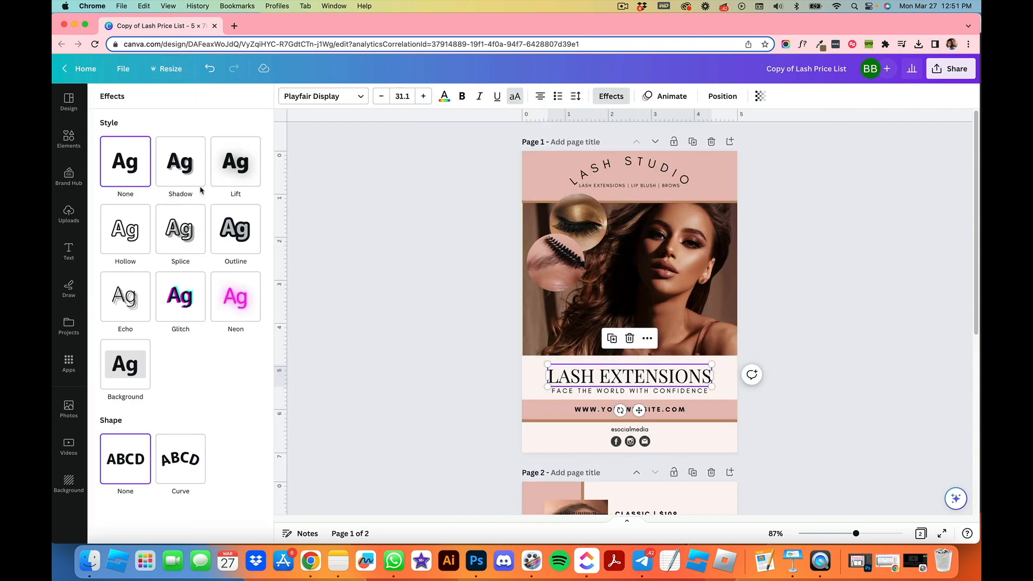
click(186, 459)
drag(239, 527, 201, 528)
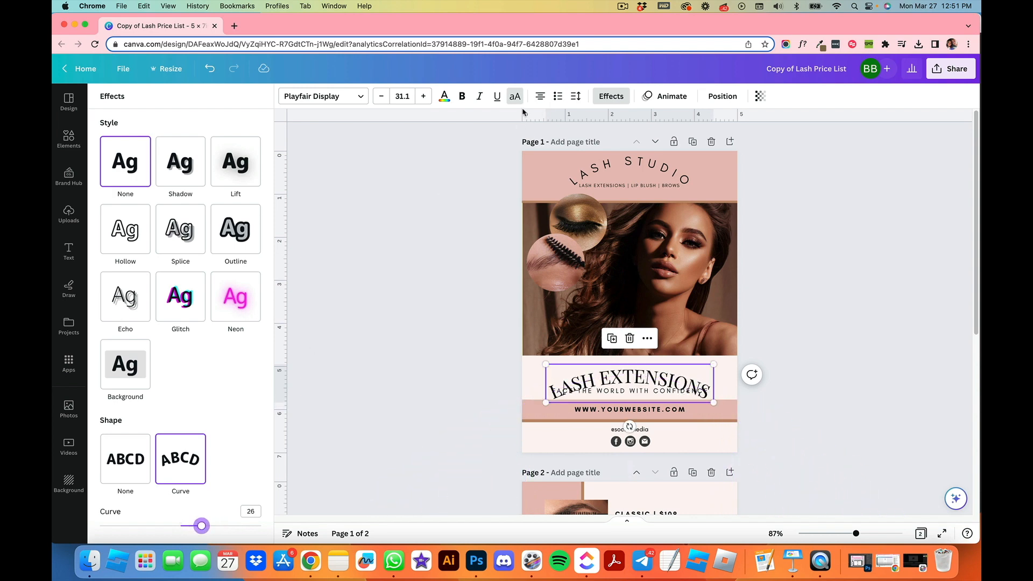
click(575, 96)
drag(605, 142, 721, 137)
Step: Scale the curved title down to size 15.1, ease its curve slightly and fit it above the tagline
drag(799, 462, 687, 373)
mouse_move(198, 526)
mouse_down()
mouse_move(210, 526)
mouse_move(189, 525)
mouse_up()
drag(668, 364, 641, 404)
click(274, 313)
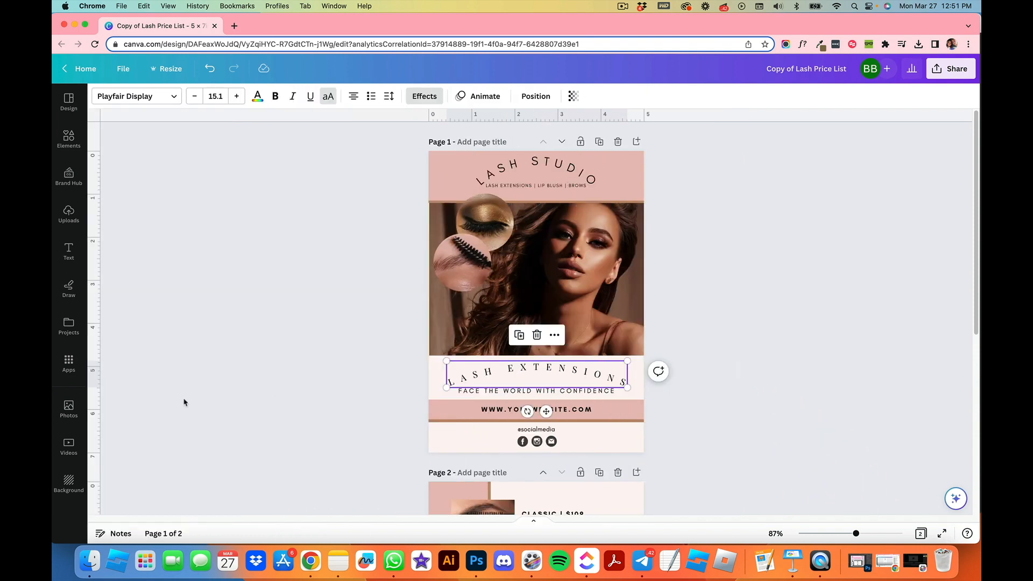
Step: Deselect the title and scroll through both pages of the original lash price list design to review them
click(315, 388)
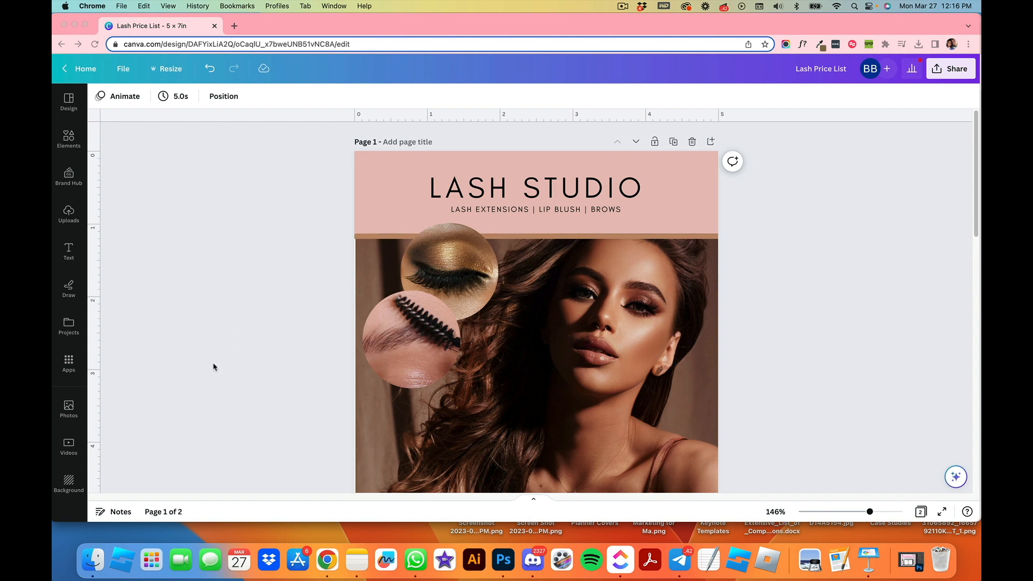
scroll(215, 363, down, 15)
scroll(265, 345, down, 5)
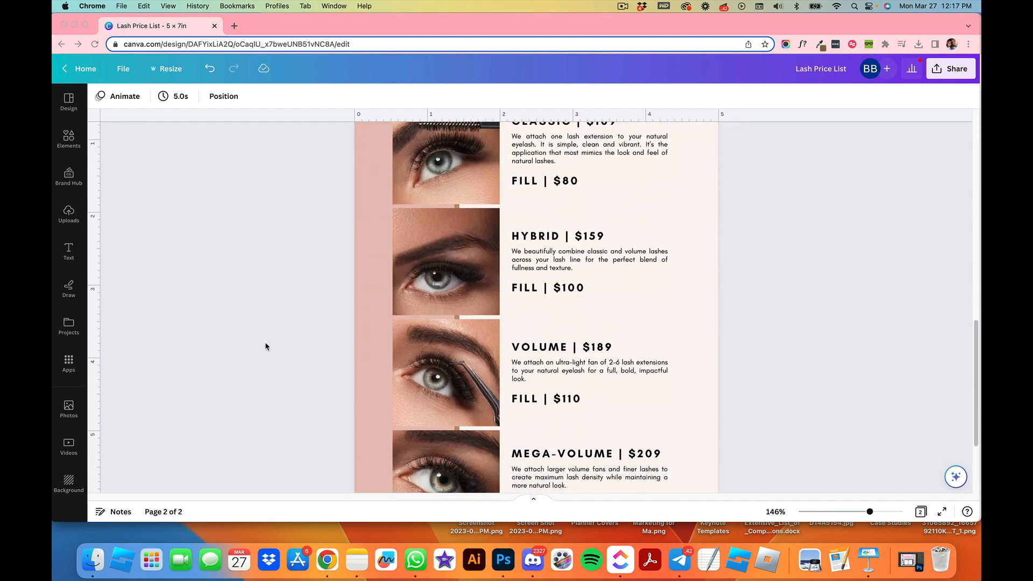
scroll(265, 347, up, 5)
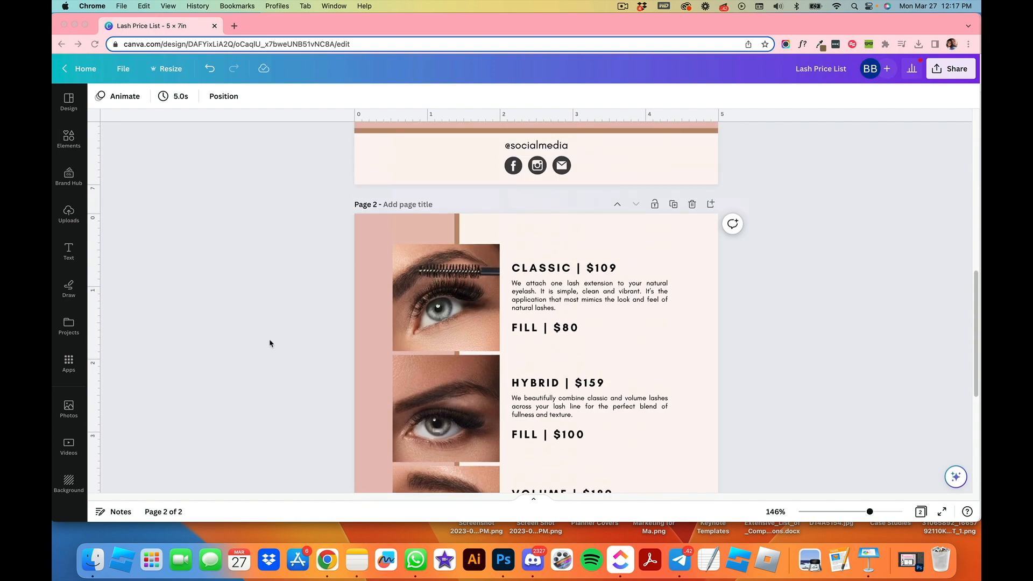
scroll(272, 352, up, 10)
scroll(276, 350, up, 3)
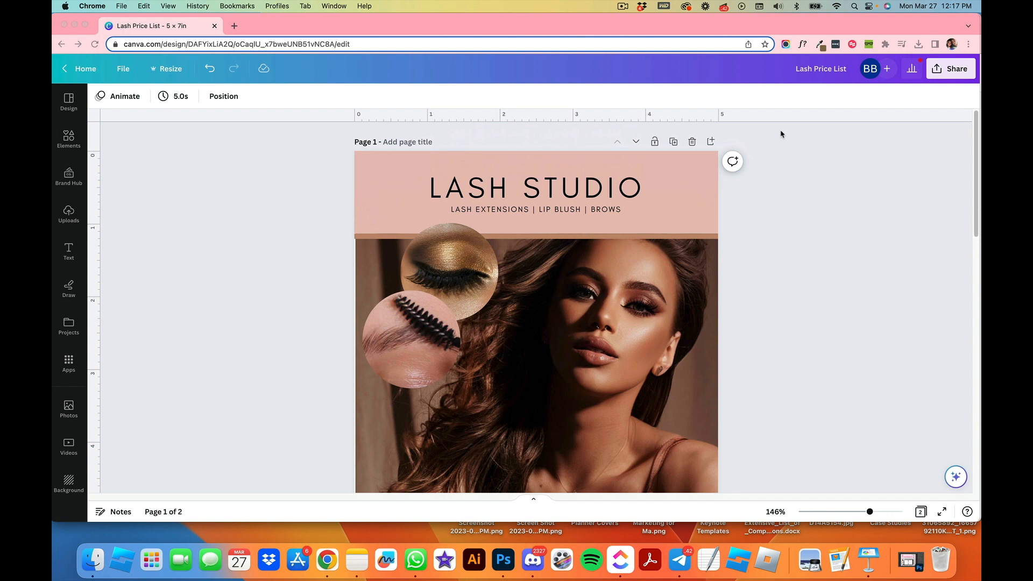
Step: Open the share menu's download options and choose PDF Standard as the file type
click(940, 74)
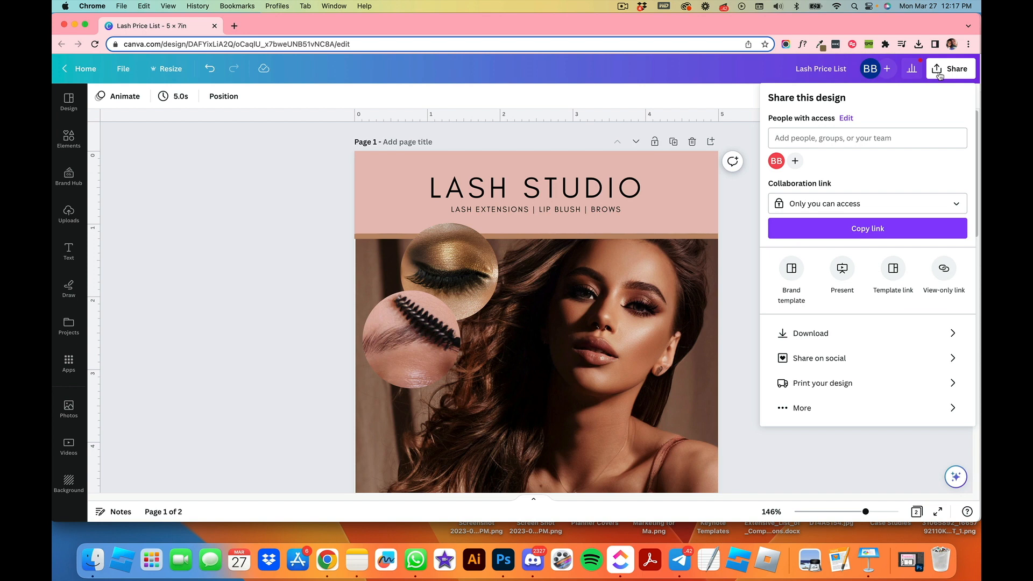
click(826, 336)
click(860, 147)
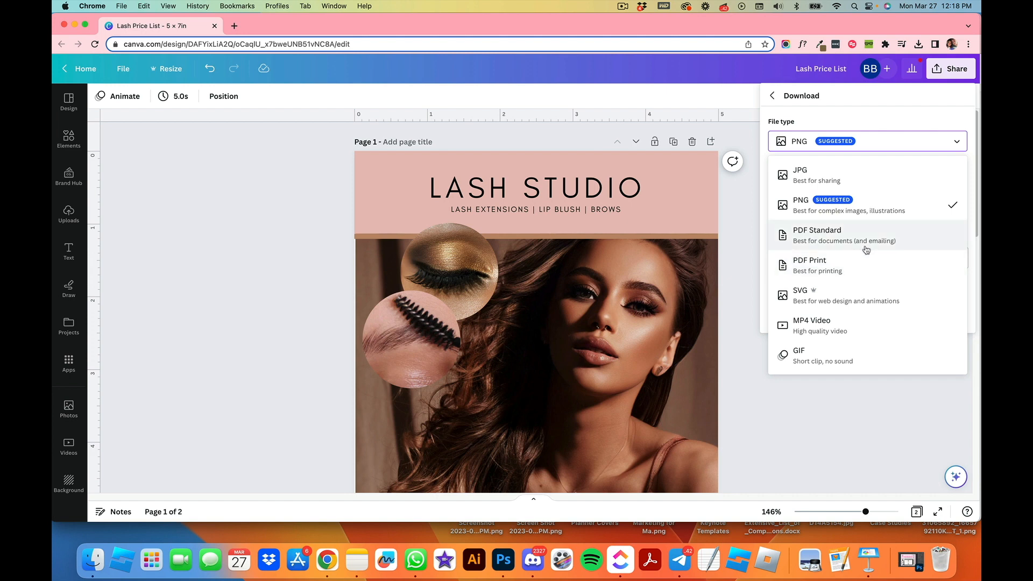
click(826, 239)
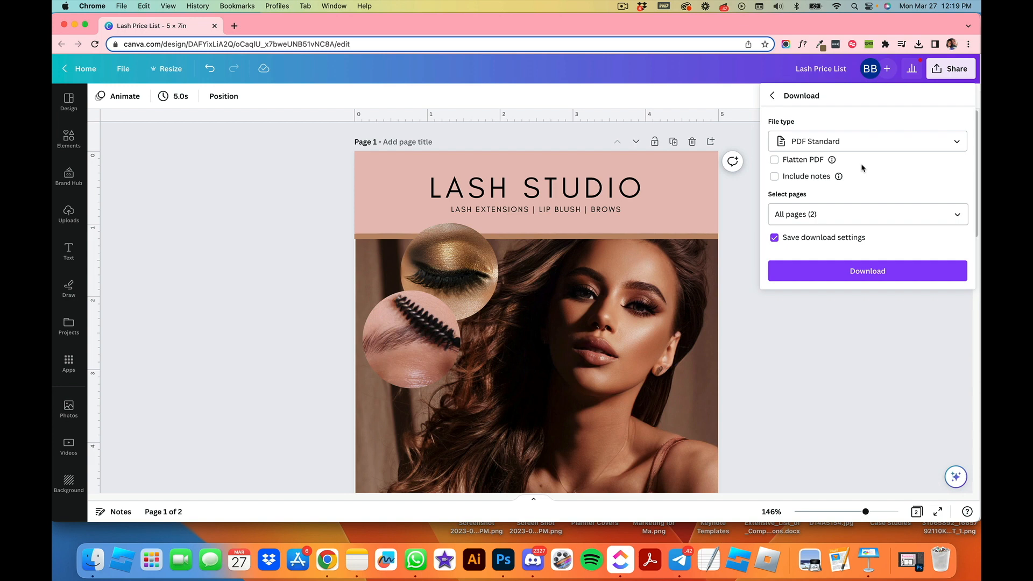
mouse_move(832, 161)
click(798, 147)
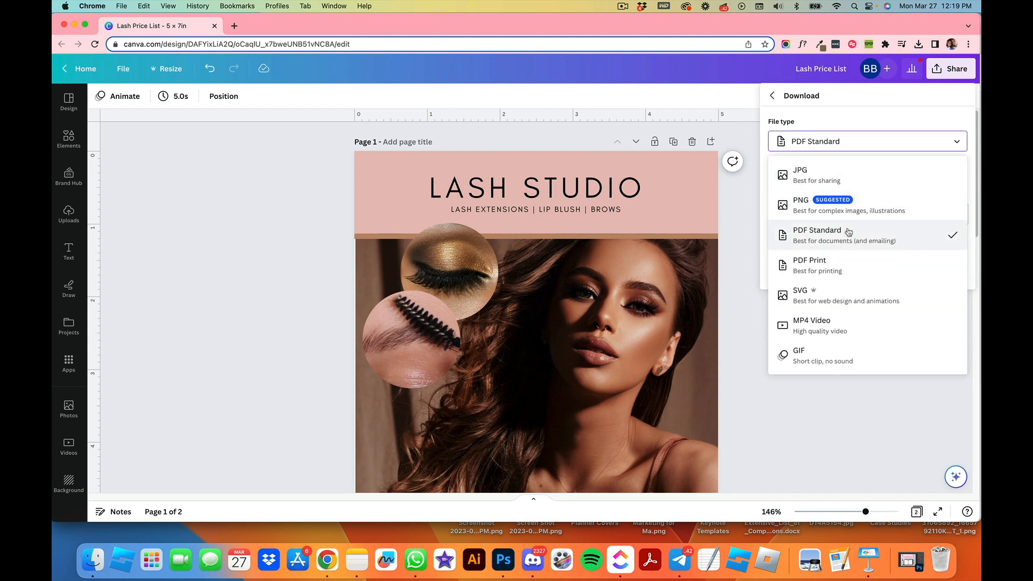